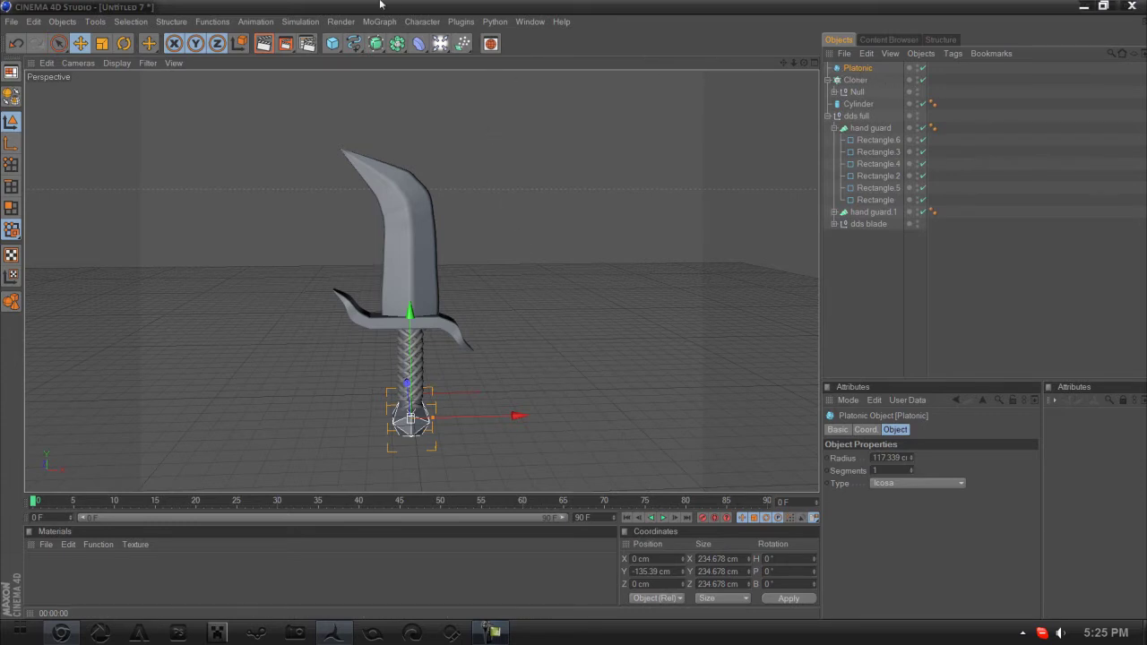
Add a Floor object and move the Platonic, Cloner, Cylinder and Null objects into the dds full group.
{"action": "left_click_drag", "start_coordinate": [441, 44], "coordinate": [579, 142]}
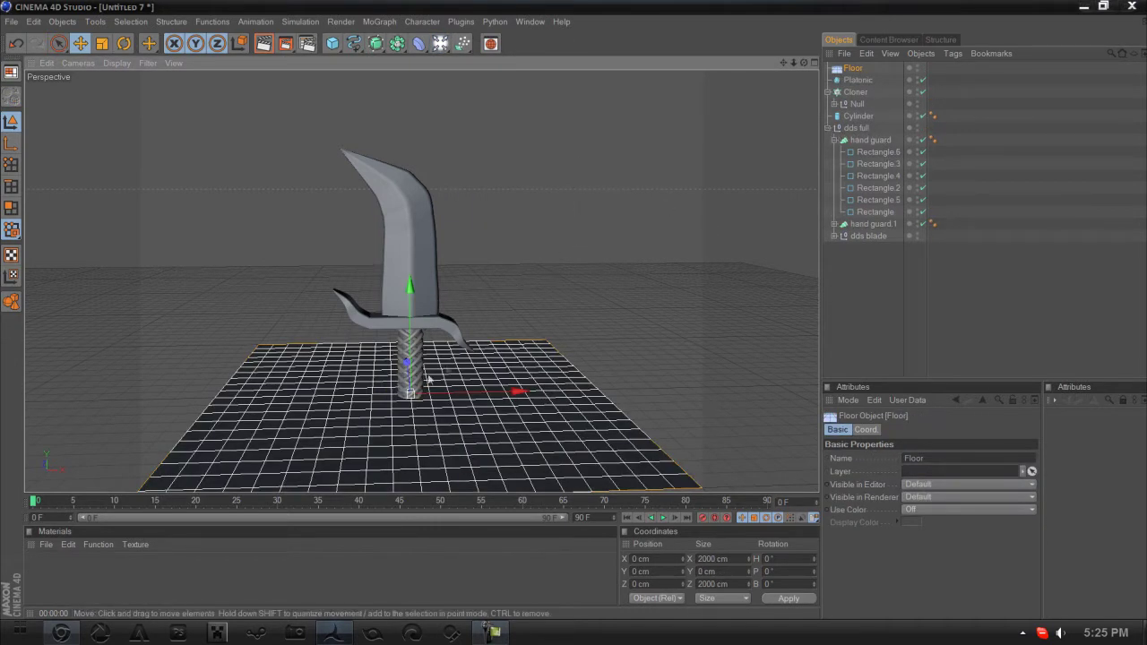
{"action": "left_click", "coordinate": [857, 80]}
{"action": "left_click", "coordinate": [856, 91], "text": "shift"}
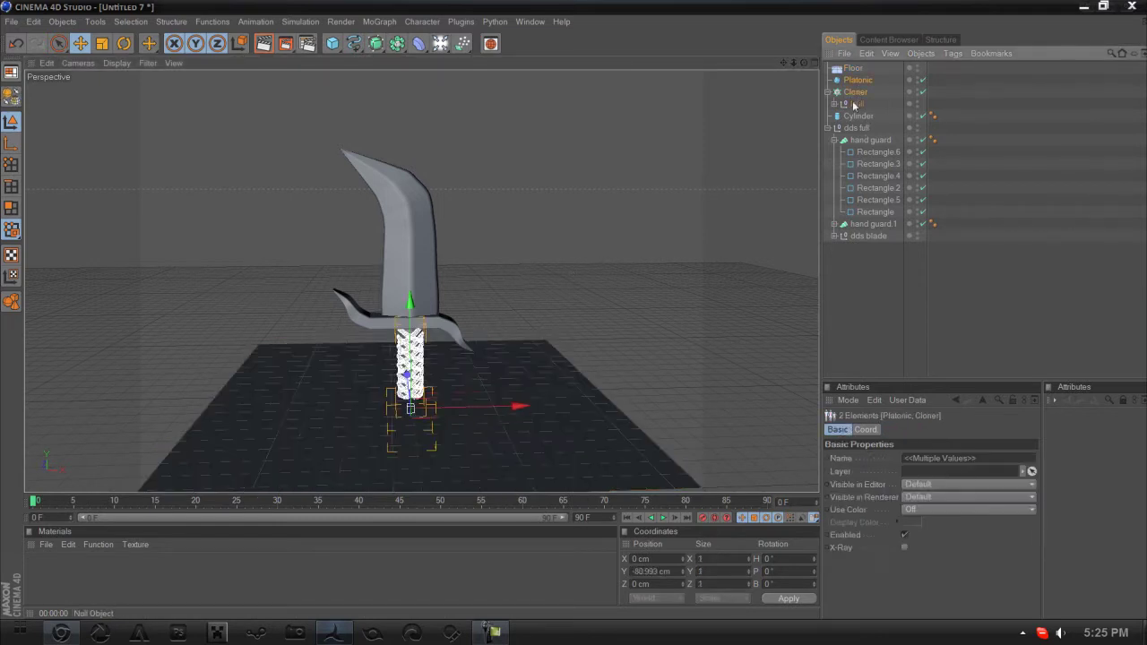
{"action": "left_click", "coordinate": [855, 115], "text": "shift"}
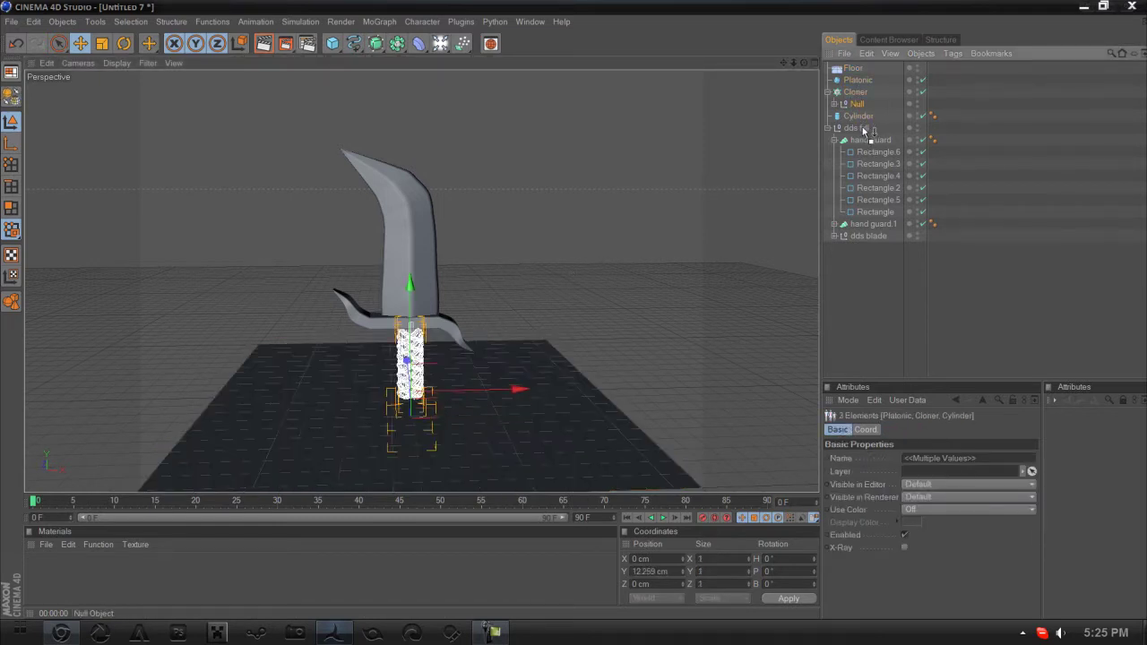
{"action": "left_click_drag", "start_coordinate": [863, 132], "coordinate": [861, 129]}
{"action": "left_click", "coordinate": [855, 93]}
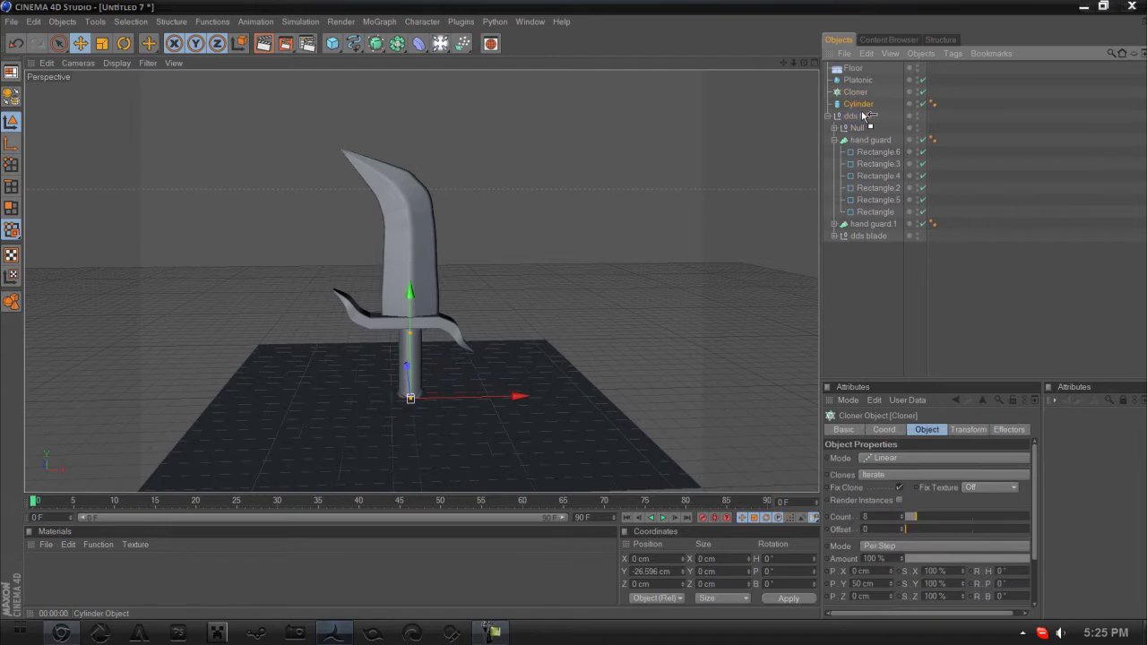
{"action": "left_click_drag", "start_coordinate": [865, 117], "coordinate": [864, 115]}
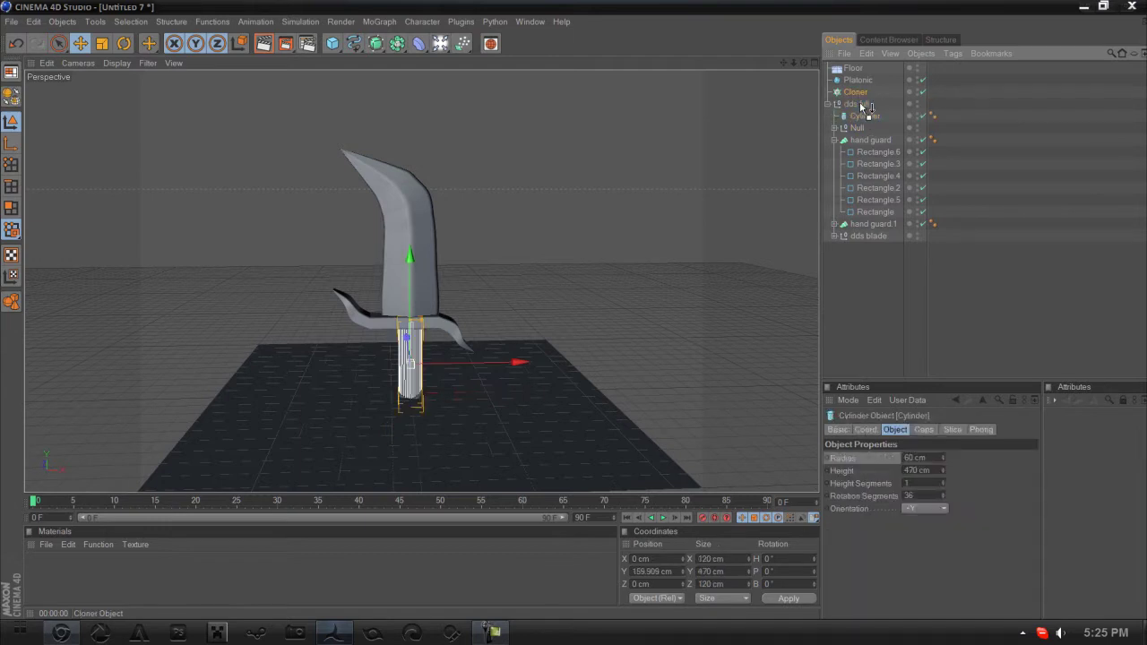
{"action": "mouse_move", "coordinate": [868, 113]}
{"action": "left_mouse_down"}
{"action": "mouse_move", "coordinate": [863, 132]}
{"action": "mouse_move", "coordinate": [859, 85]}
{"action": "mouse_move", "coordinate": [860, 96]}
{"action": "left_mouse_up"}
{"action": "left_click", "coordinate": [828, 80]}
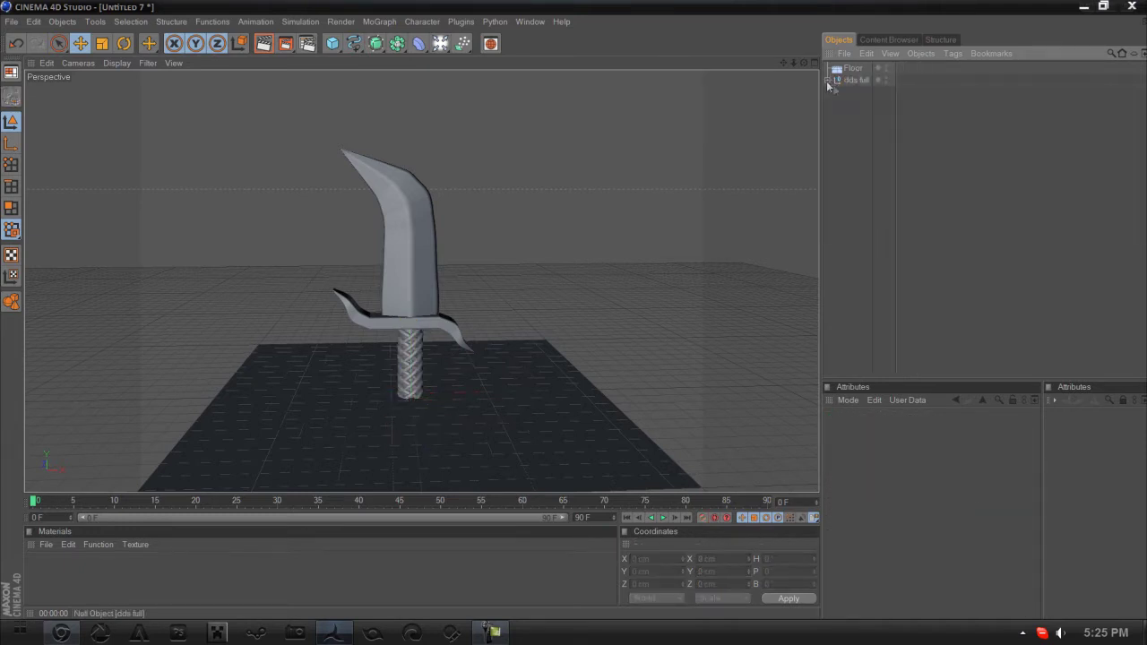
Raise the dds full group above the floor to a Y position of about 324 cm.
{"action": "left_click", "coordinate": [857, 80]}
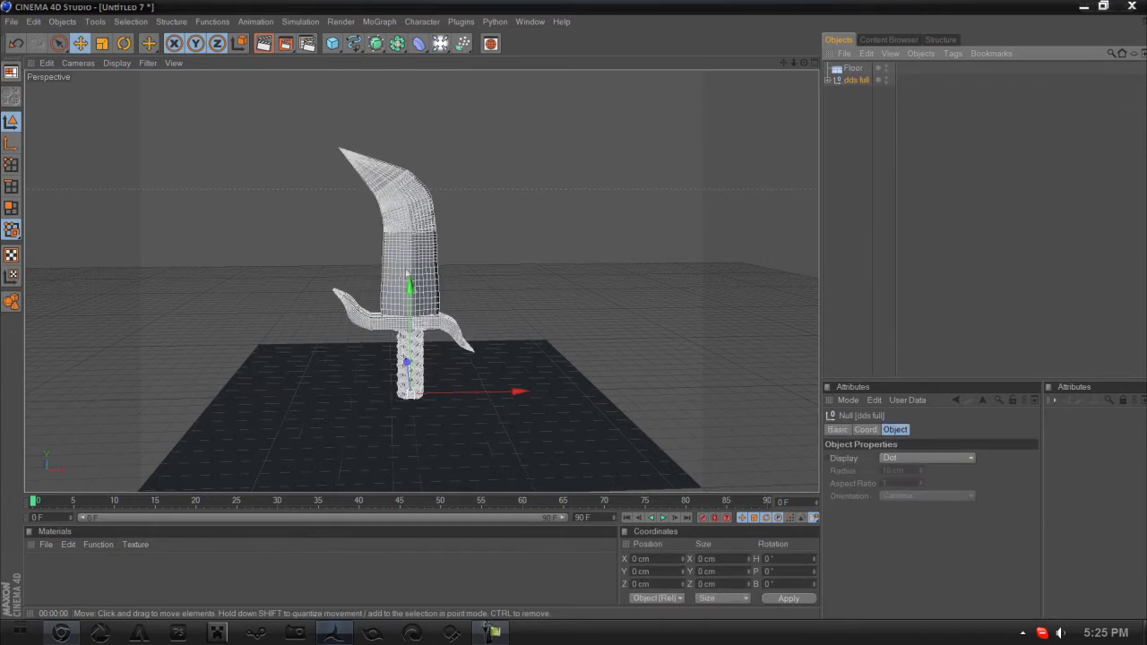
{"action": "left_click_drag", "start_coordinate": [406, 274], "coordinate": [391, 242]}
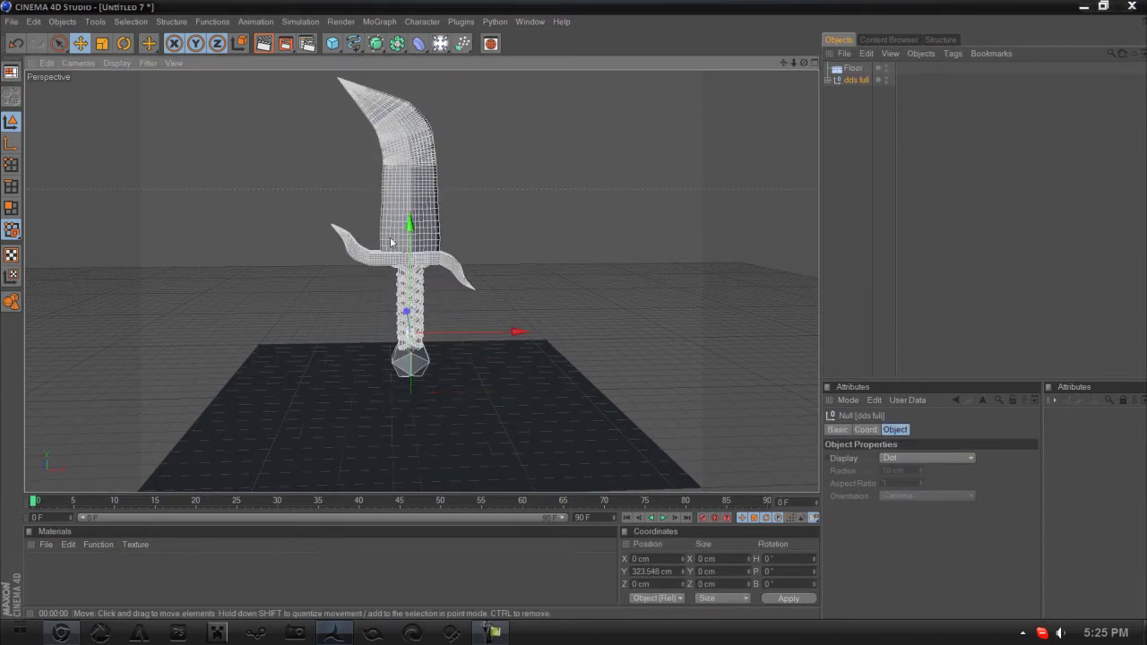
{"action": "scroll", "coordinate": [391, 242], "scroll_direction": "down", "scroll_amount": 3}
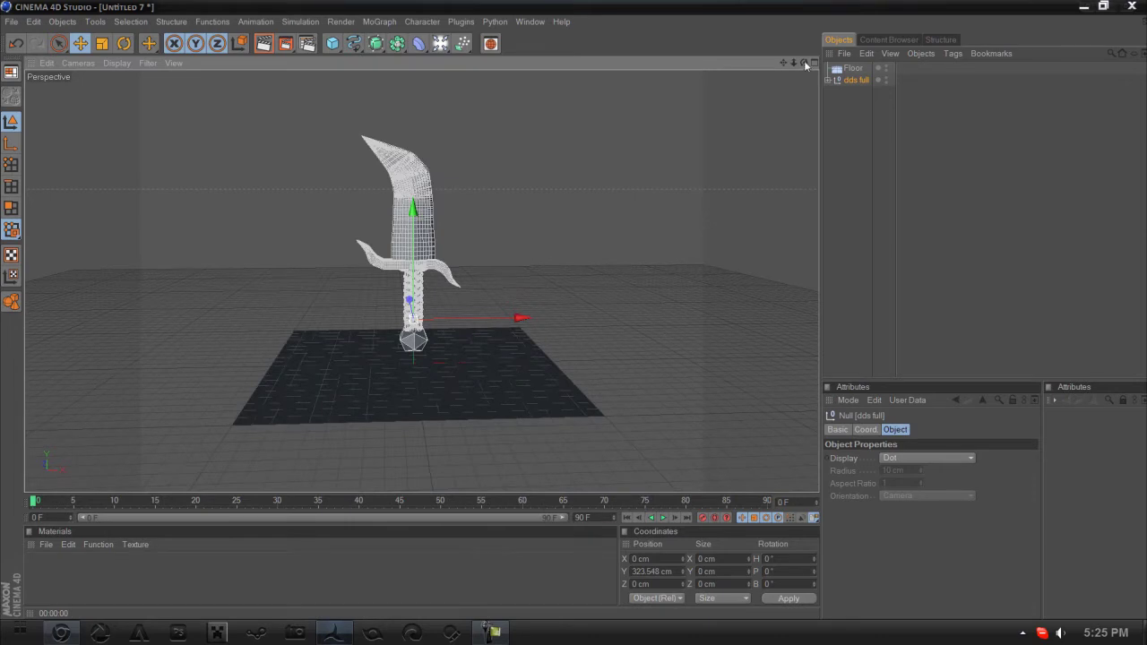
Add a light and place it in front of and above the dagger at about X -980, Y 1696, Z -747 cm.
{"action": "left_click", "coordinate": [814, 61]}
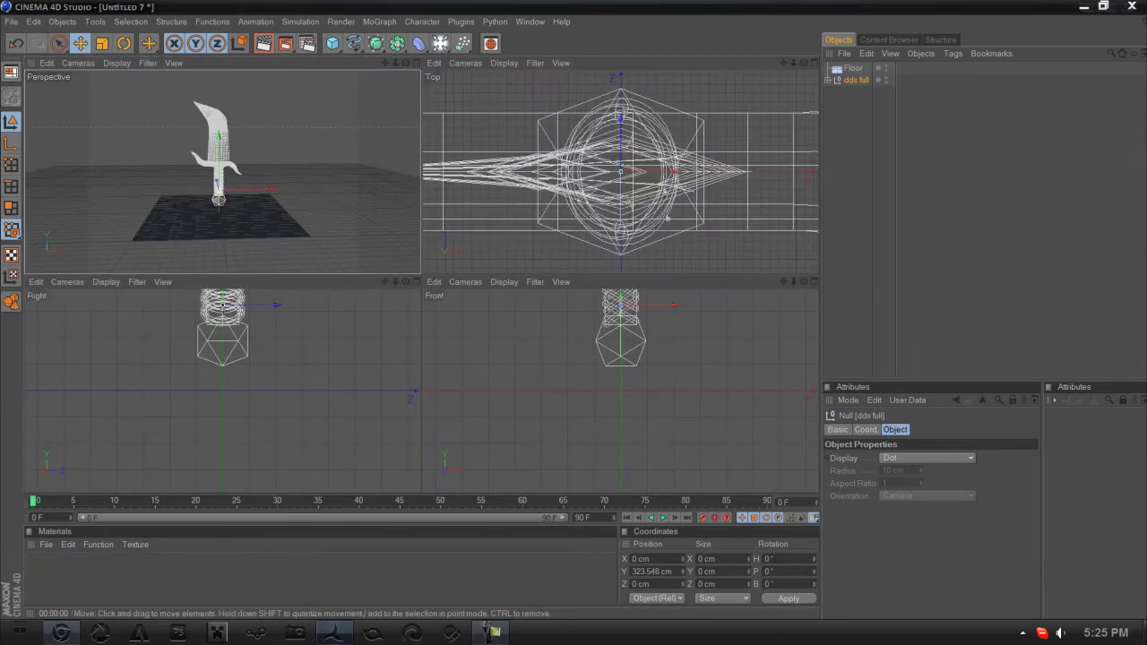
{"action": "scroll", "coordinate": [667, 218], "scroll_direction": "down", "scroll_amount": 8}
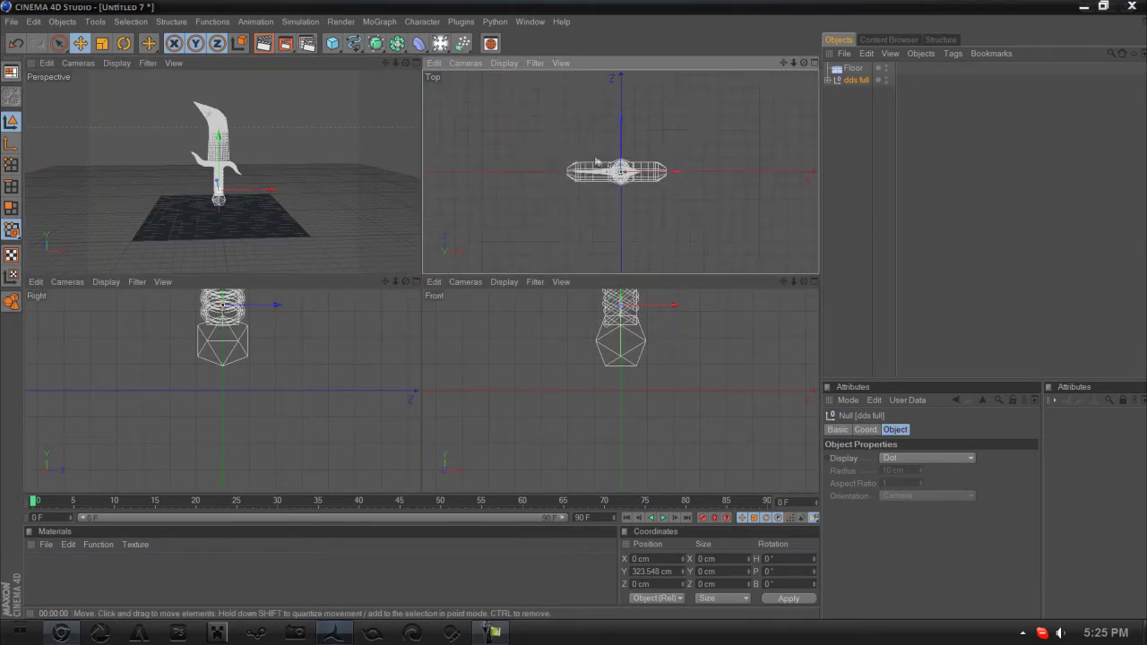
{"action": "scroll", "coordinate": [596, 162], "scroll_direction": "down", "scroll_amount": 3}
{"action": "left_click", "coordinate": [440, 43]}
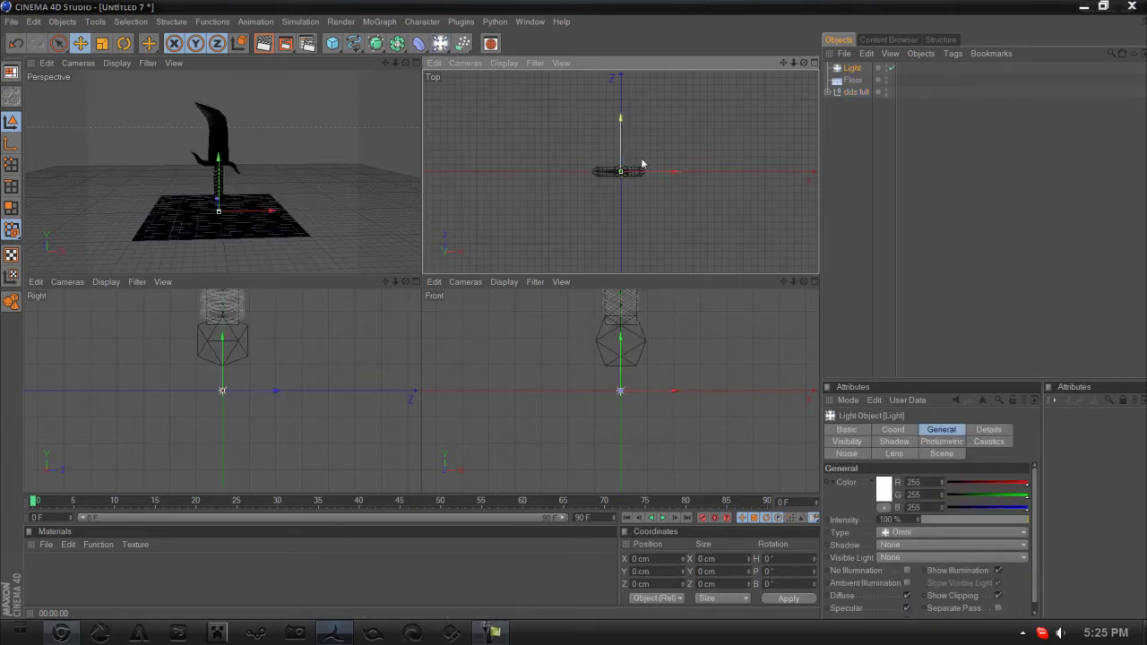
{"action": "left_click_drag", "start_coordinate": [621, 132], "coordinate": [620, 164]}
{"action": "left_click_drag", "start_coordinate": [674, 204], "coordinate": [601, 203]}
{"action": "left_click_drag", "start_coordinate": [547, 165], "coordinate": [546, 187]}
{"action": "scroll", "coordinate": [122, 397], "scroll_direction": "down", "scroll_amount": 3}
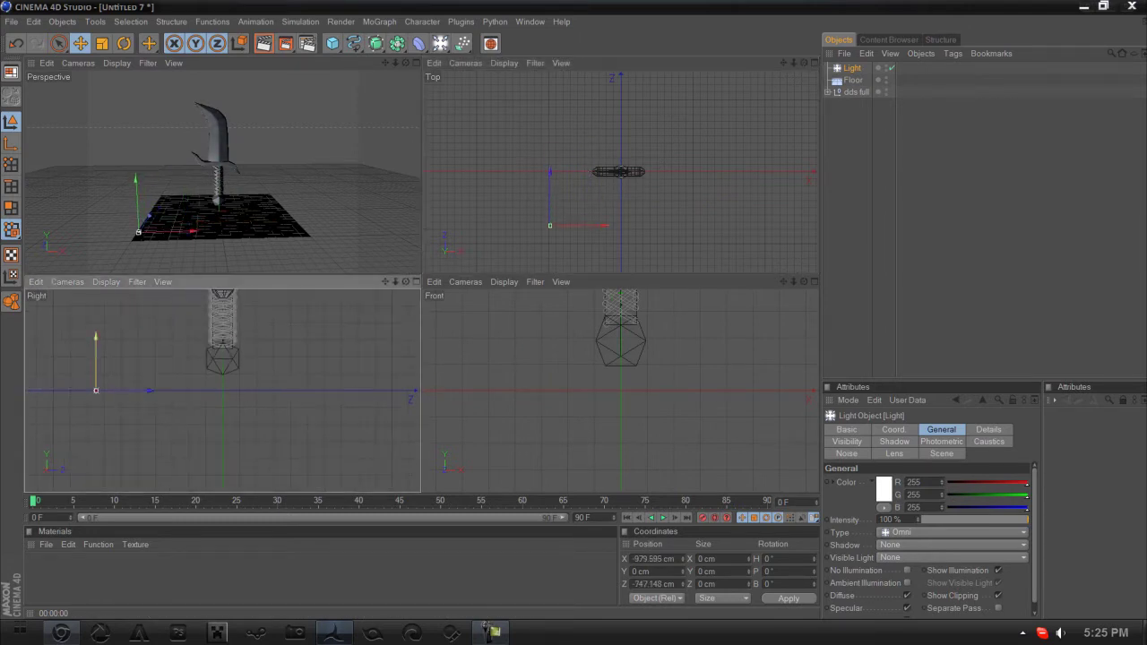
{"action": "left_click_drag", "start_coordinate": [105, 362], "coordinate": [104, 86]}
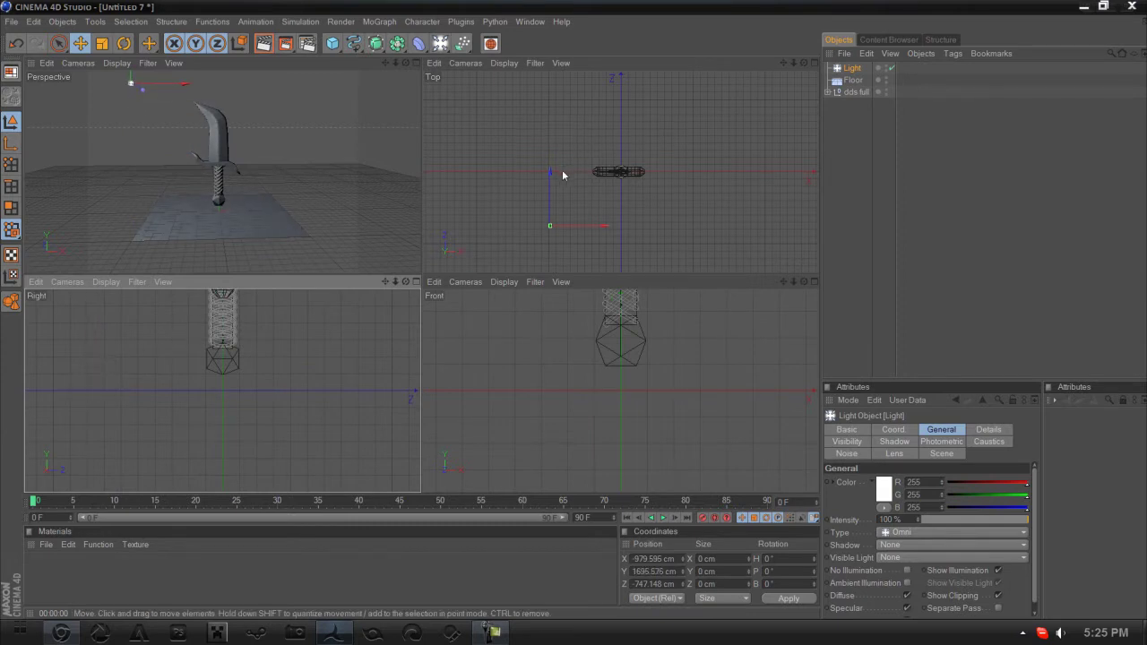
Set the light's color to cream (RGB 235, 225, 198) and its shadow to Shadow Maps (Soft).
{"action": "left_click", "coordinate": [843, 80]}
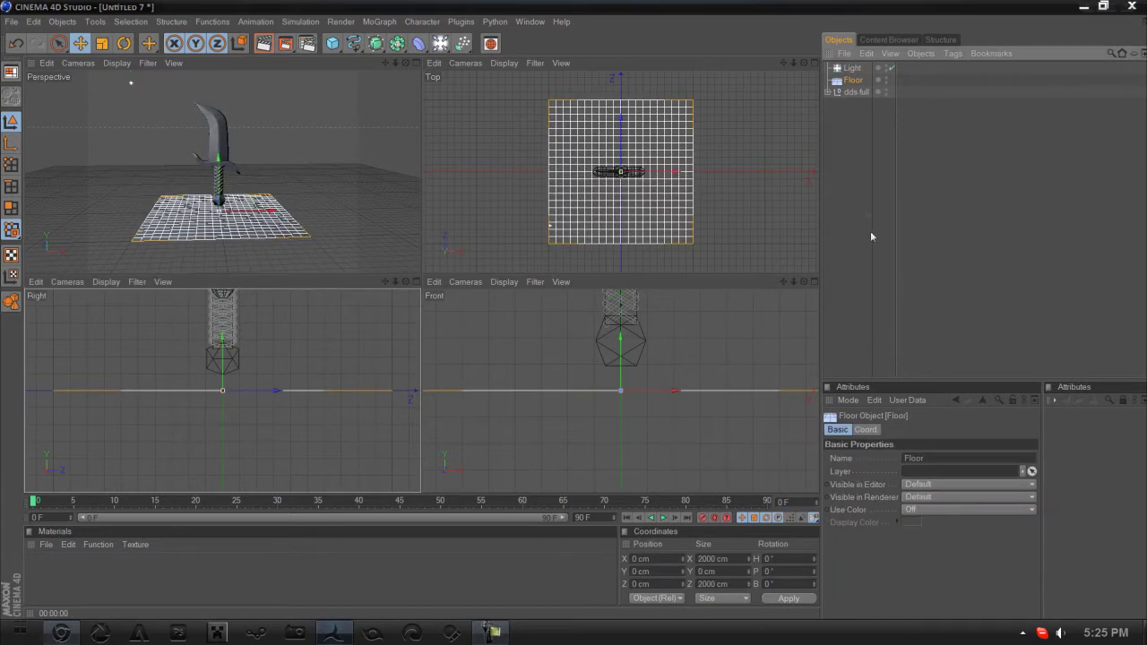
{"action": "left_click", "coordinate": [850, 68]}
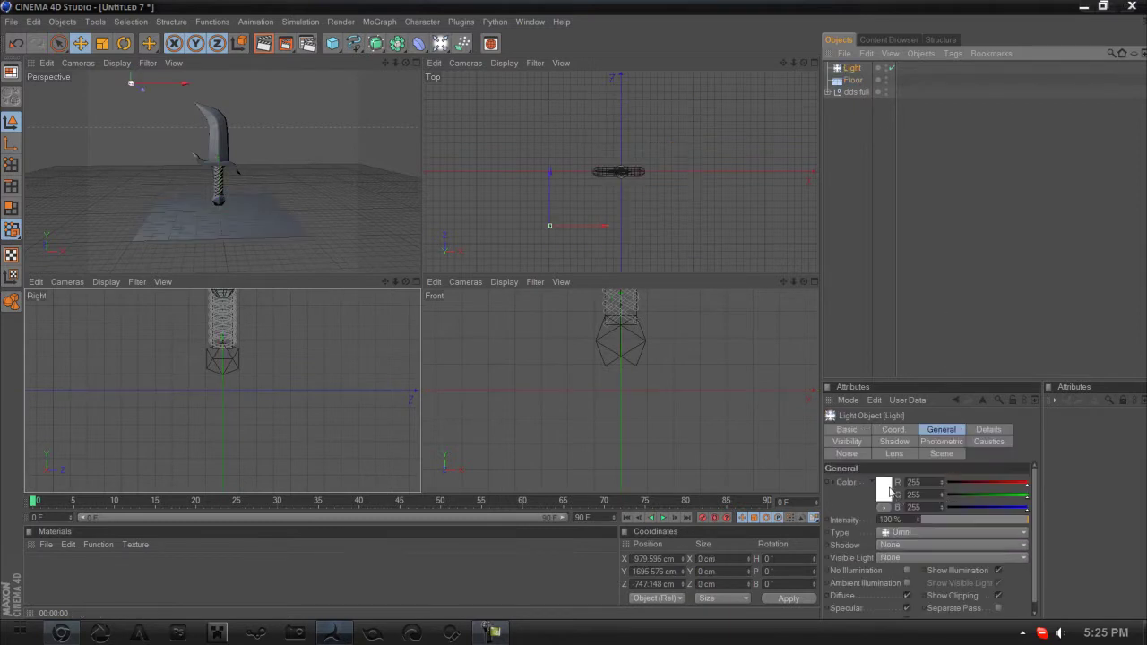
{"action": "left_click", "coordinate": [888, 489]}
{"action": "left_click_drag", "start_coordinate": [867, 446], "coordinate": [877, 446]}
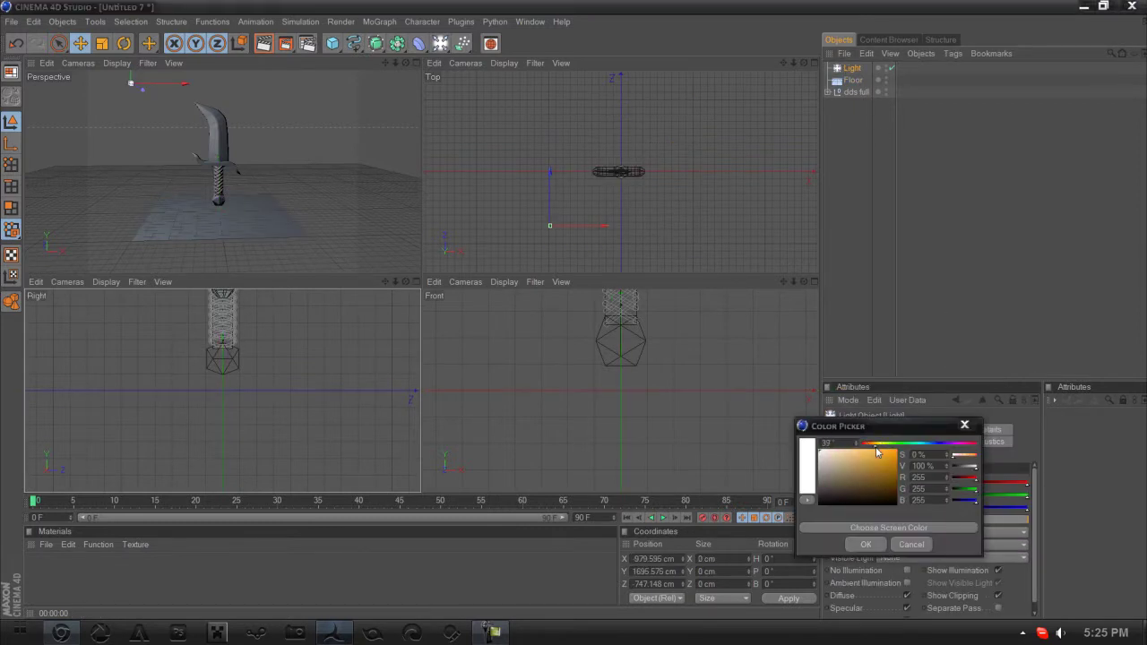
{"action": "left_click", "coordinate": [832, 458]}
{"action": "left_click", "coordinate": [864, 545]}
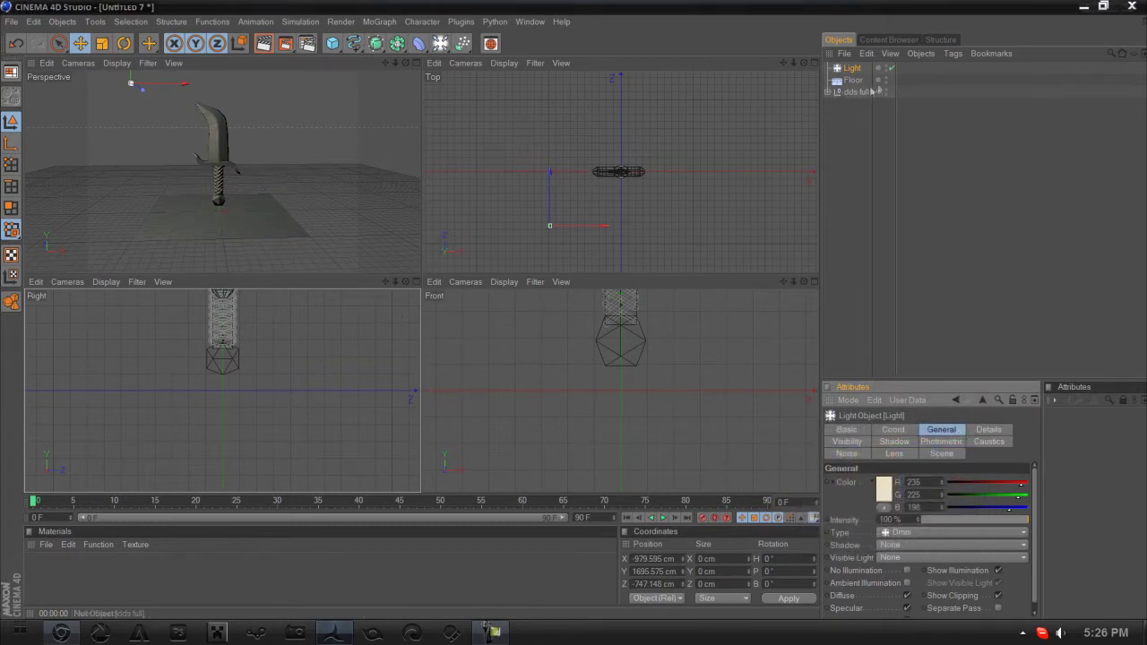
{"action": "left_click", "coordinate": [890, 546]}
{"action": "left_click", "coordinate": [909, 578]}
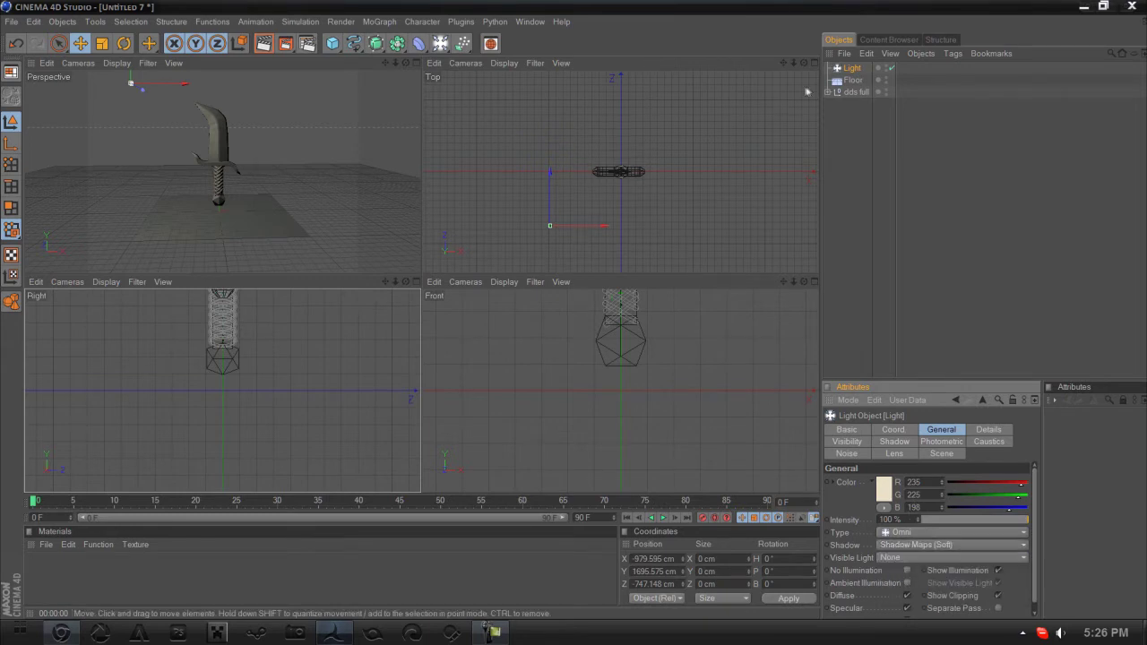
Duplicate the light and move the copy along X to about 1291 cm, on the dagger's other side.
{"action": "left_click_drag", "start_coordinate": [853, 69], "coordinate": [862, 79], "text": "ctrl"}
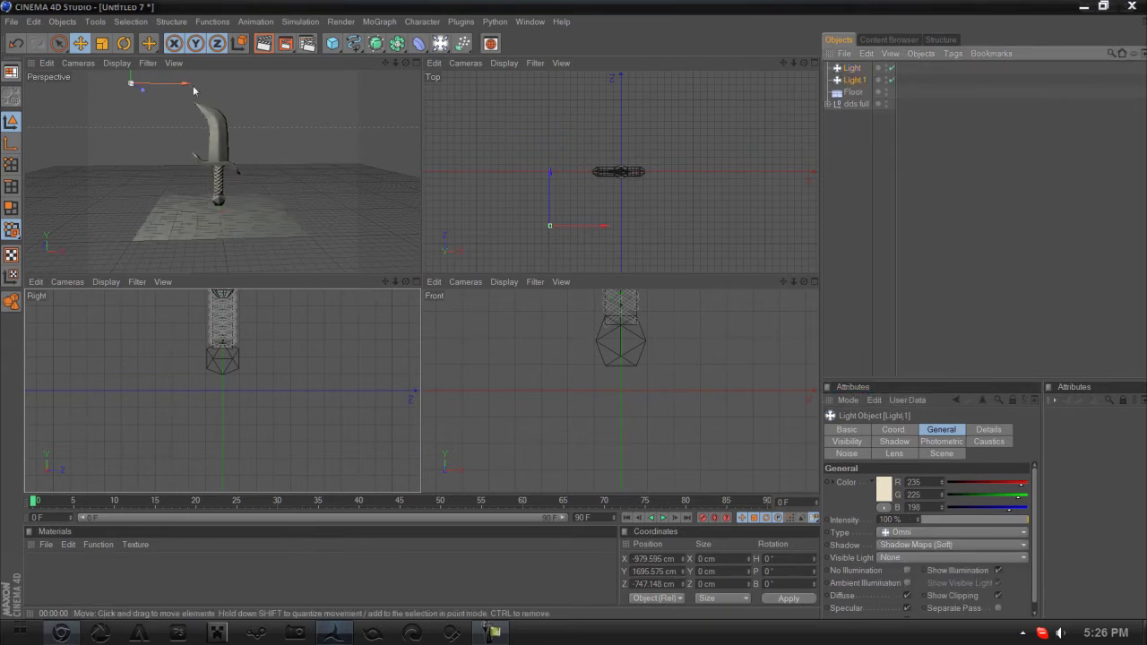
{"action": "left_click_drag", "start_coordinate": [194, 90], "coordinate": [397, 92]}
Duplicate Light.1, place the copy at about X 4, Y 104350, Z -1826 cm, and set its intensity to 20%.
{"action": "left_click_drag", "start_coordinate": [853, 79], "coordinate": [863, 90], "text": "ctrl"}
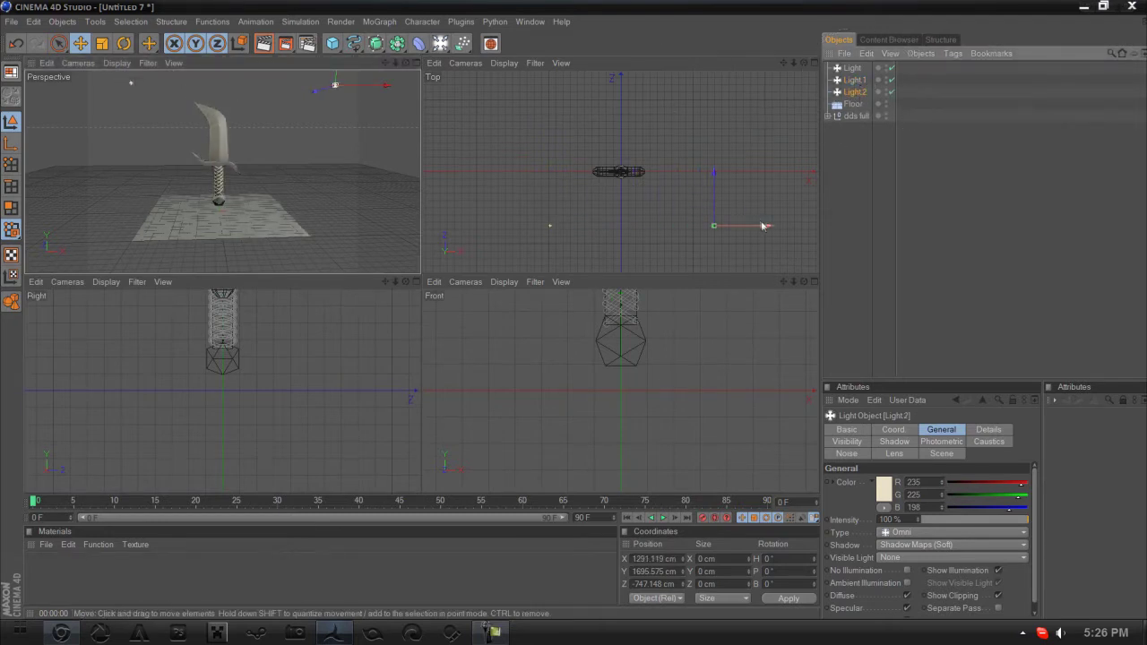
{"action": "left_click_drag", "start_coordinate": [763, 226], "coordinate": [671, 226]}
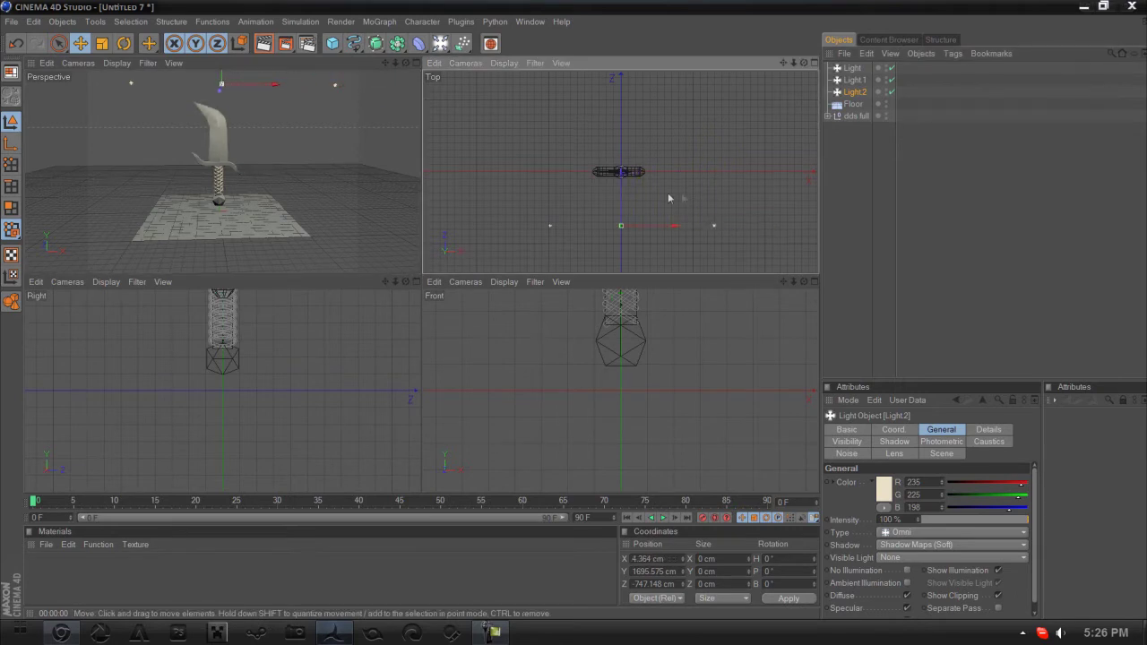
{"action": "left_click_drag", "start_coordinate": [623, 183], "coordinate": [620, 260]}
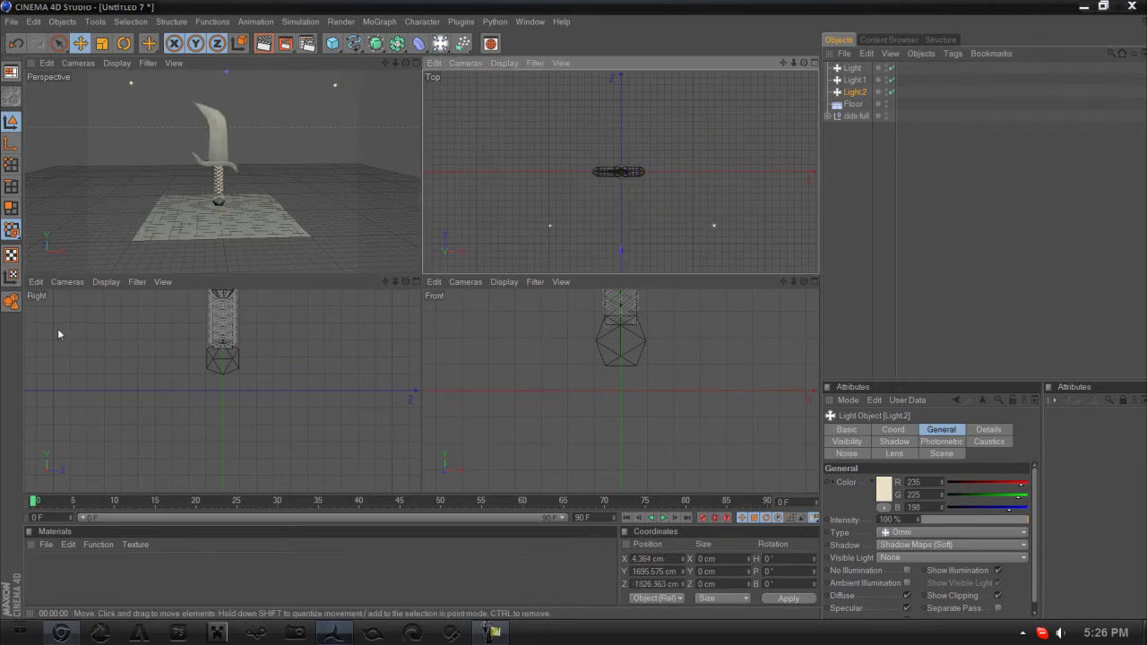
{"action": "scroll", "coordinate": [223, 381], "scroll_direction": "down", "scroll_amount": 15}
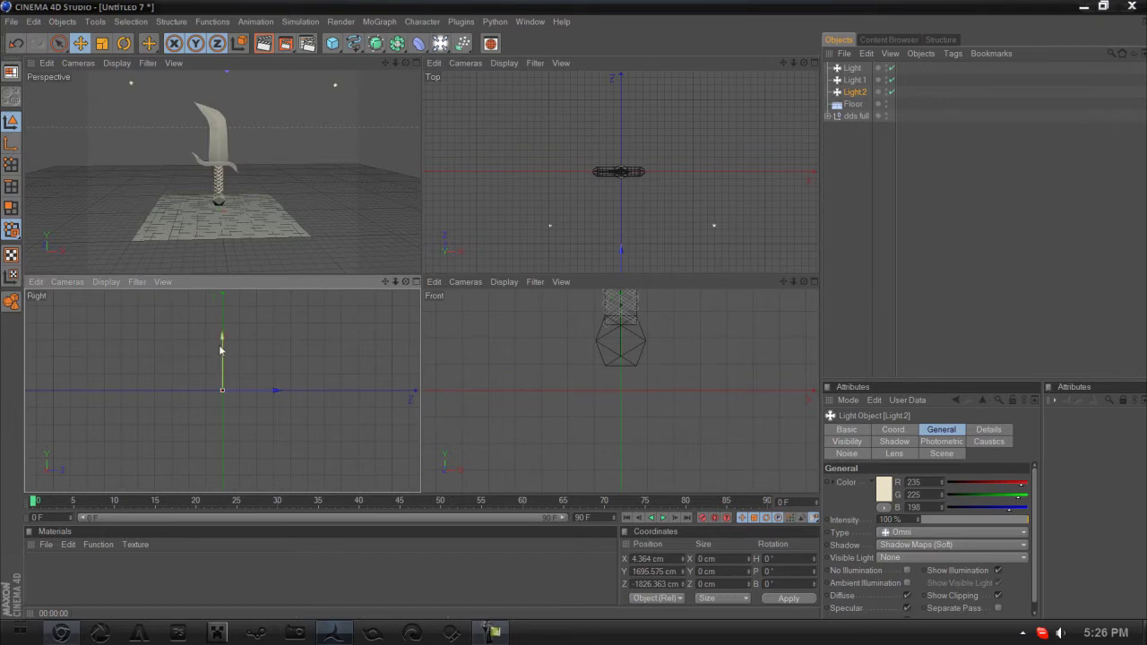
{"action": "mouse_move", "coordinate": [220, 350]}
{"action": "left_mouse_down"}
{"action": "mouse_move", "coordinate": [221, 333]}
{"action": "mouse_move", "coordinate": [238, 358]}
{"action": "left_mouse_up"}
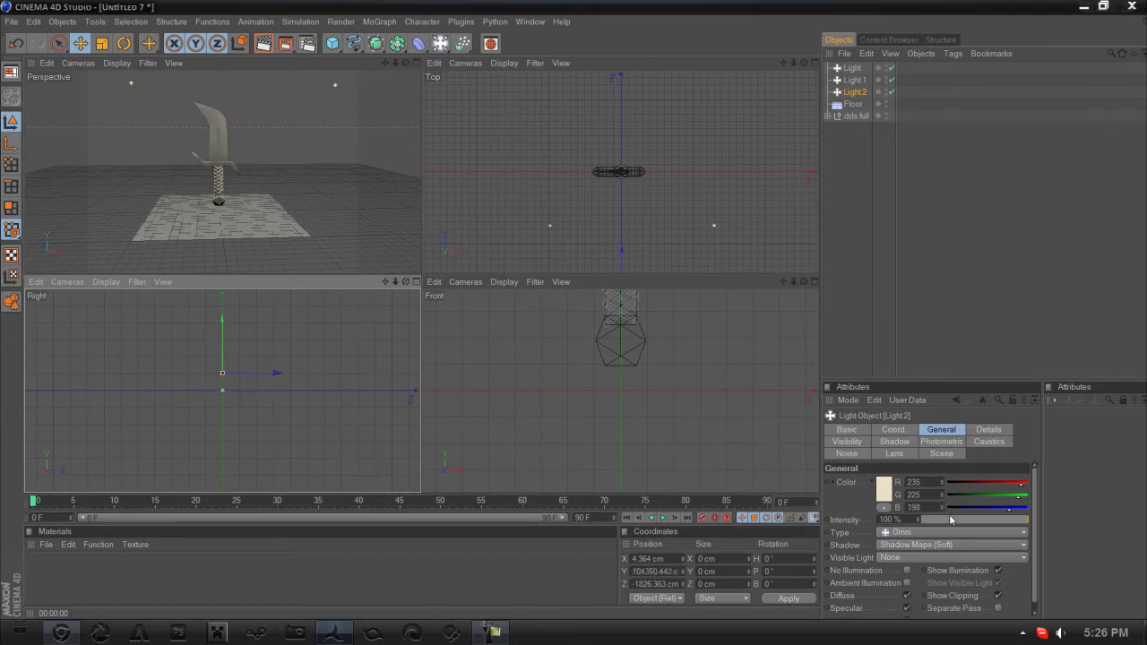
{"action": "left_click_drag", "start_coordinate": [951, 520], "coordinate": [945, 520]}
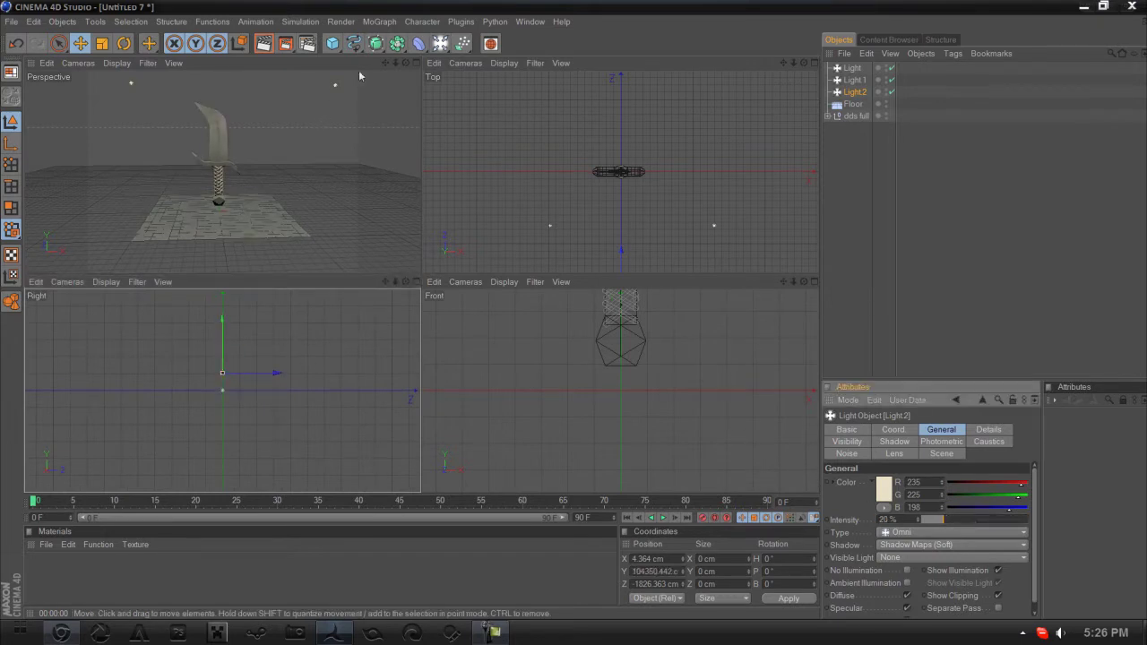
{"action": "left_click", "coordinate": [415, 64]}
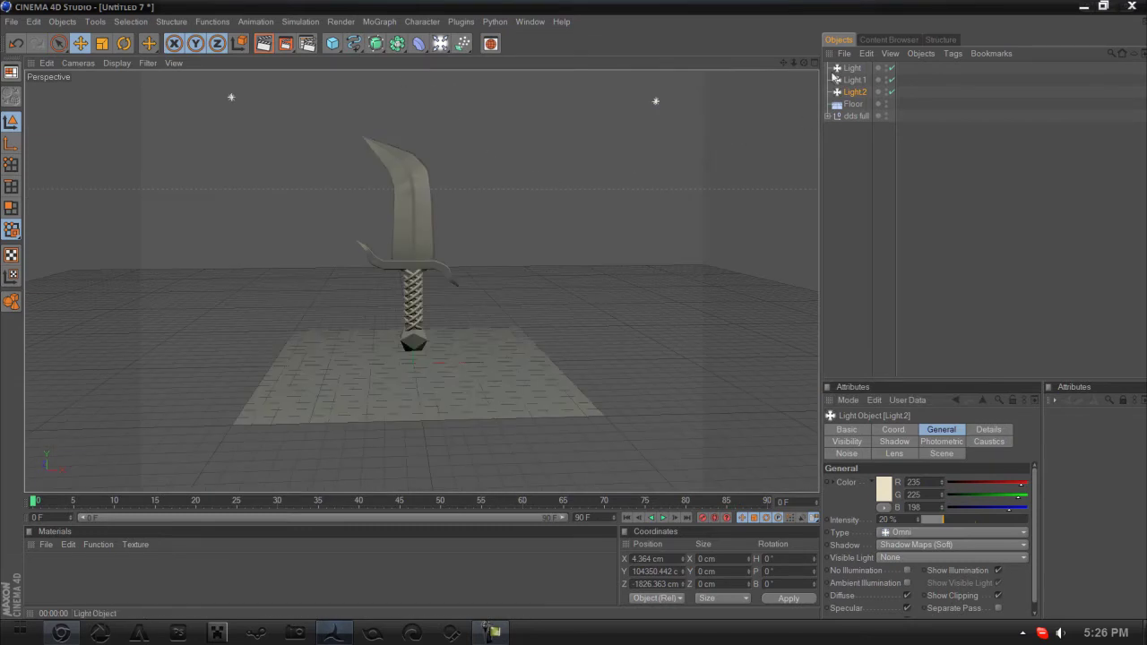
Duplicate Light.2, move the copy behind the dagger to Z about 1349 cm, and set its intensity to 38%.
{"action": "left_click", "coordinate": [856, 96]}
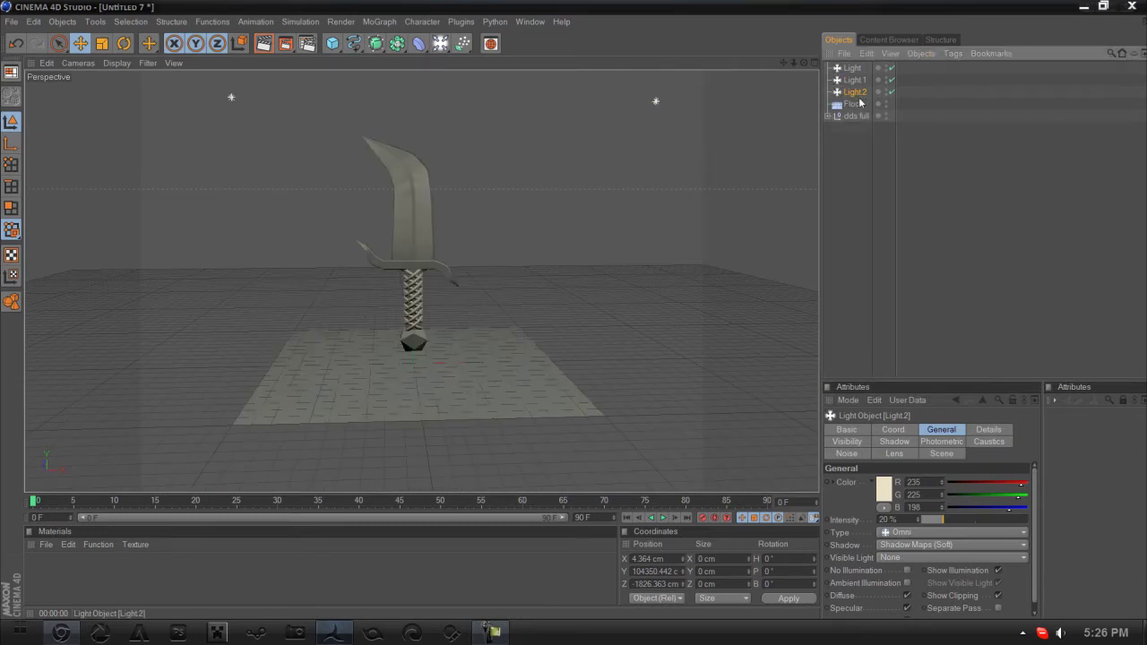
{"action": "left_click_drag", "start_coordinate": [857, 94], "coordinate": [858, 101], "text": "ctrl"}
{"action": "scroll", "coordinate": [701, 147], "scroll_direction": "down", "scroll_amount": 10}
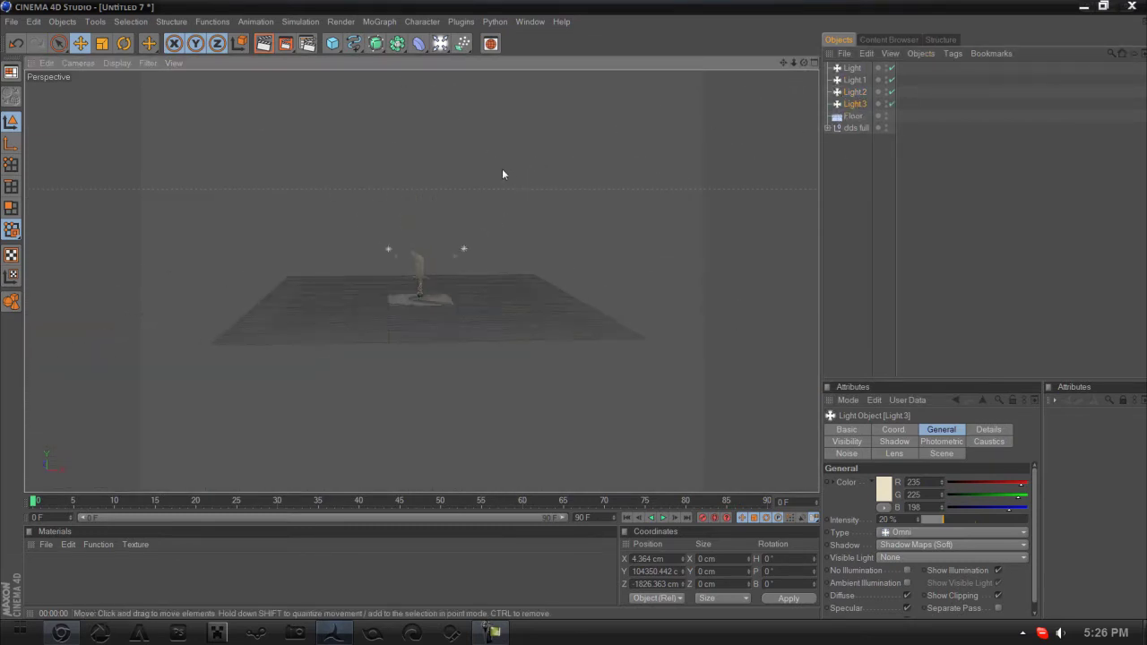
{"action": "scroll", "coordinate": [615, 186], "scroll_direction": "up", "scroll_amount": 10}
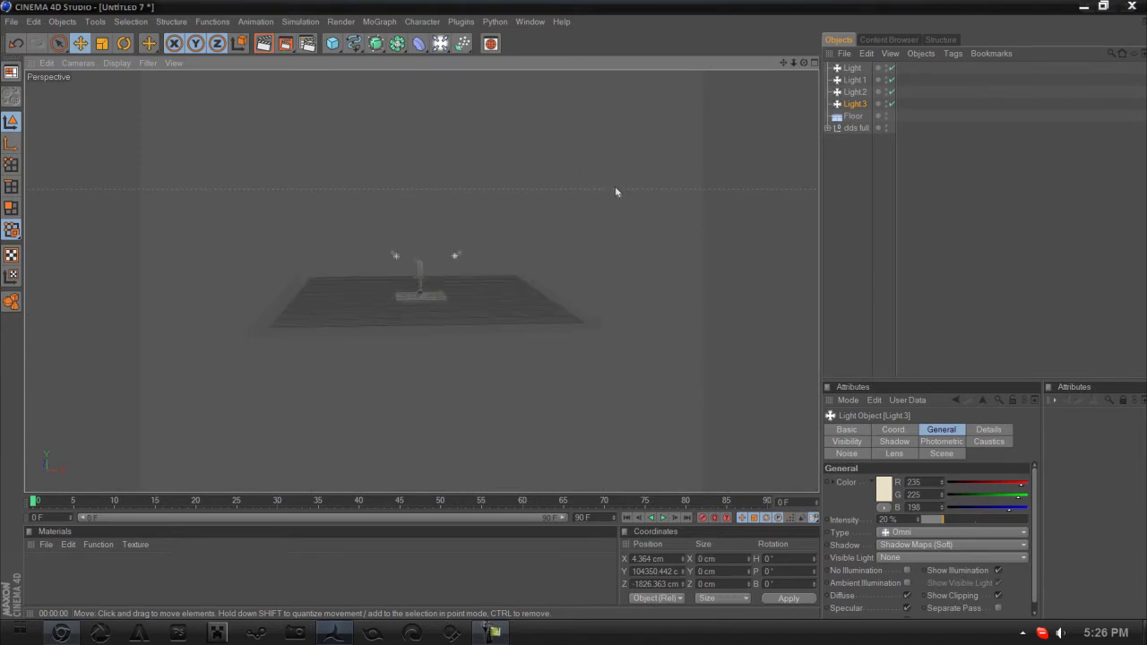
{"action": "middle_click", "coordinate": [749, 118]}
{"action": "scroll", "coordinate": [253, 338], "scroll_direction": "down", "scroll_amount": 3}
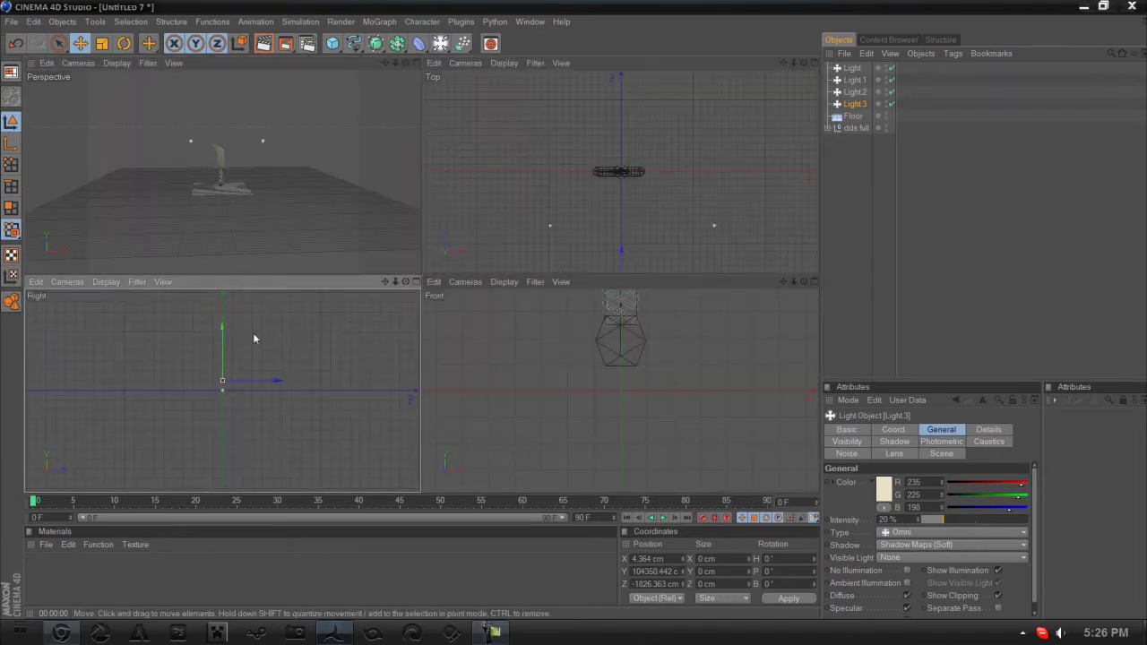
{"action": "scroll", "coordinate": [573, 336], "scroll_direction": "down", "scroll_amount": 6}
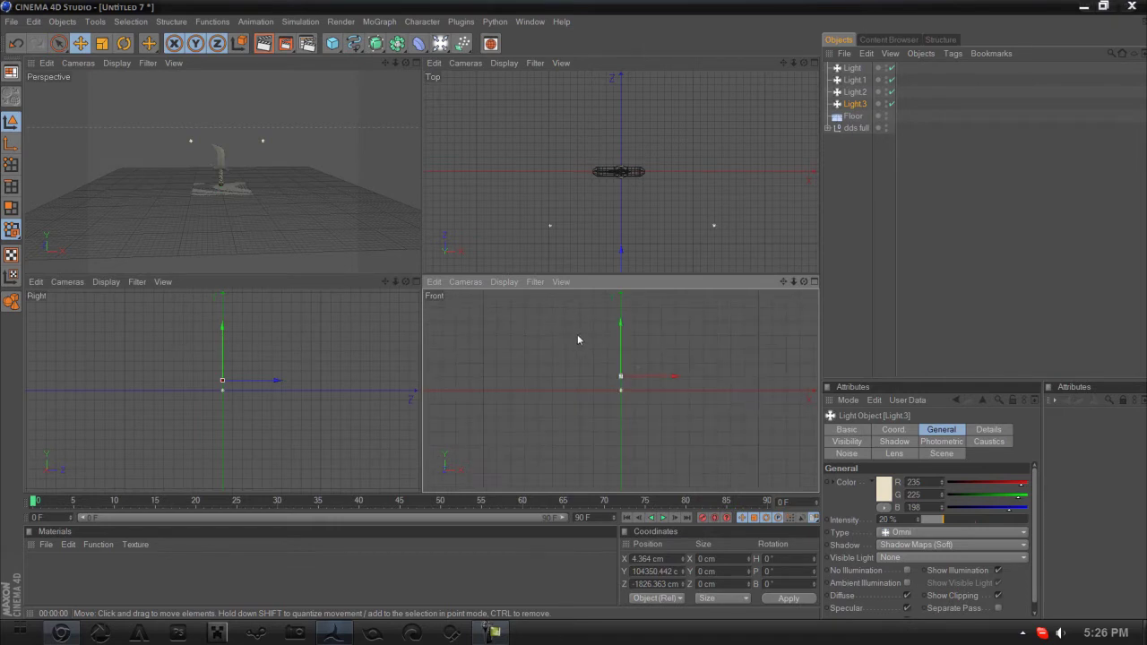
{"action": "left_click_drag", "start_coordinate": [665, 374], "coordinate": [670, 375]}
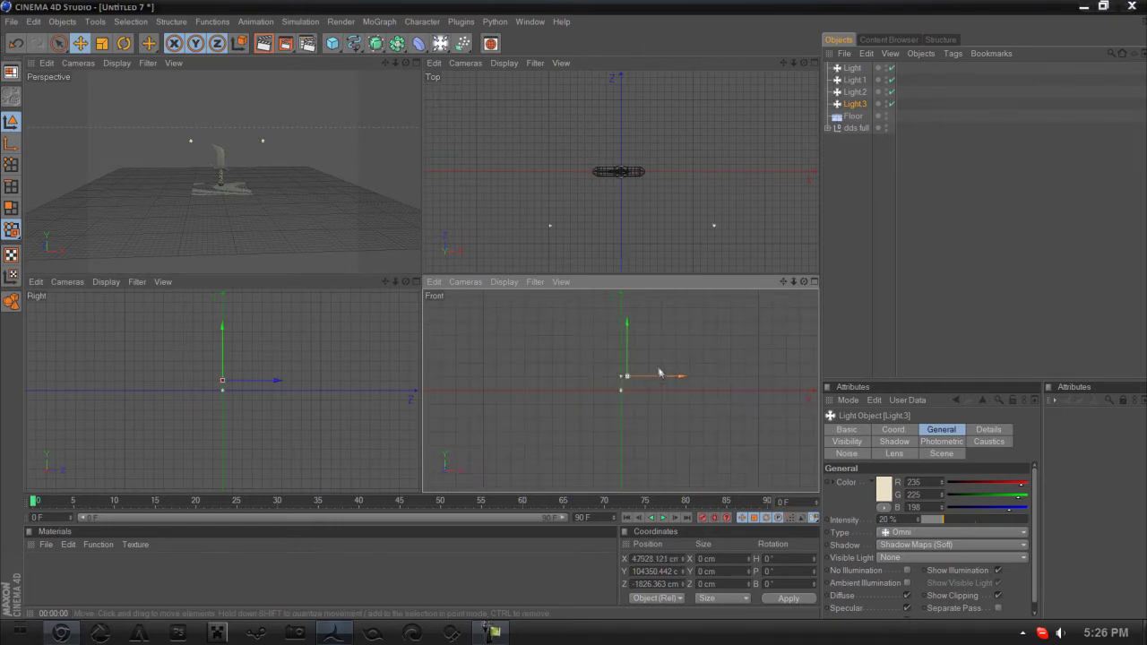
{"action": "key", "text": "ctrl+z"}
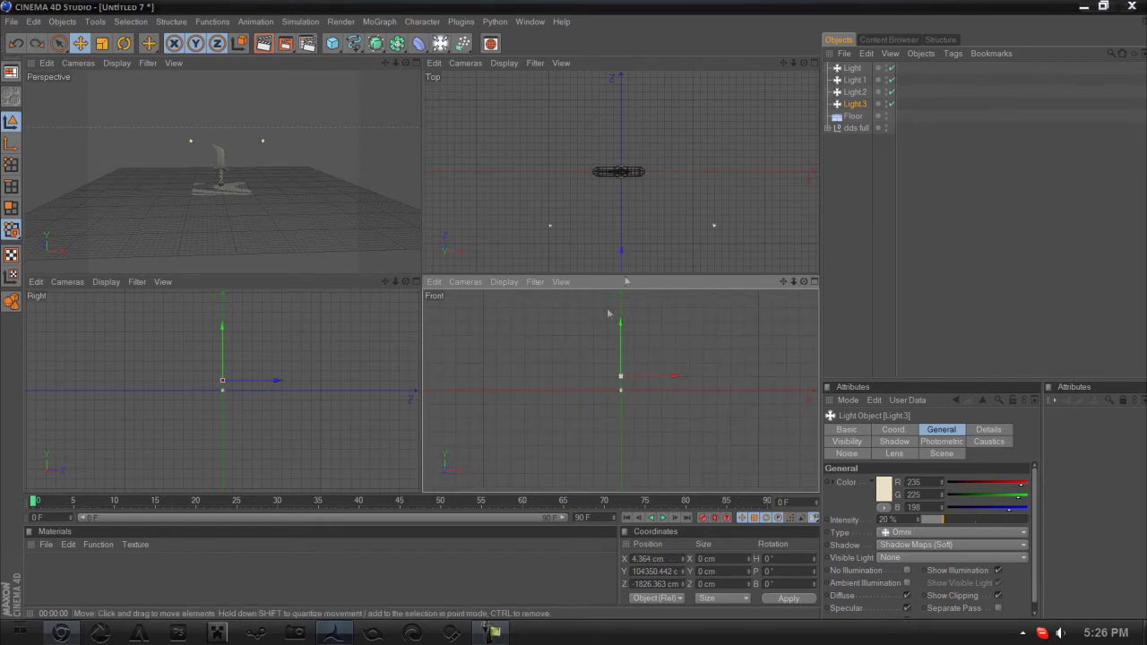
{"action": "scroll", "coordinate": [647, 214], "scroll_direction": "down", "scroll_amount": 2}
{"action": "left_click_drag", "start_coordinate": [618, 208], "coordinate": [618, 117]}
{"action": "left_click", "coordinate": [966, 519]}
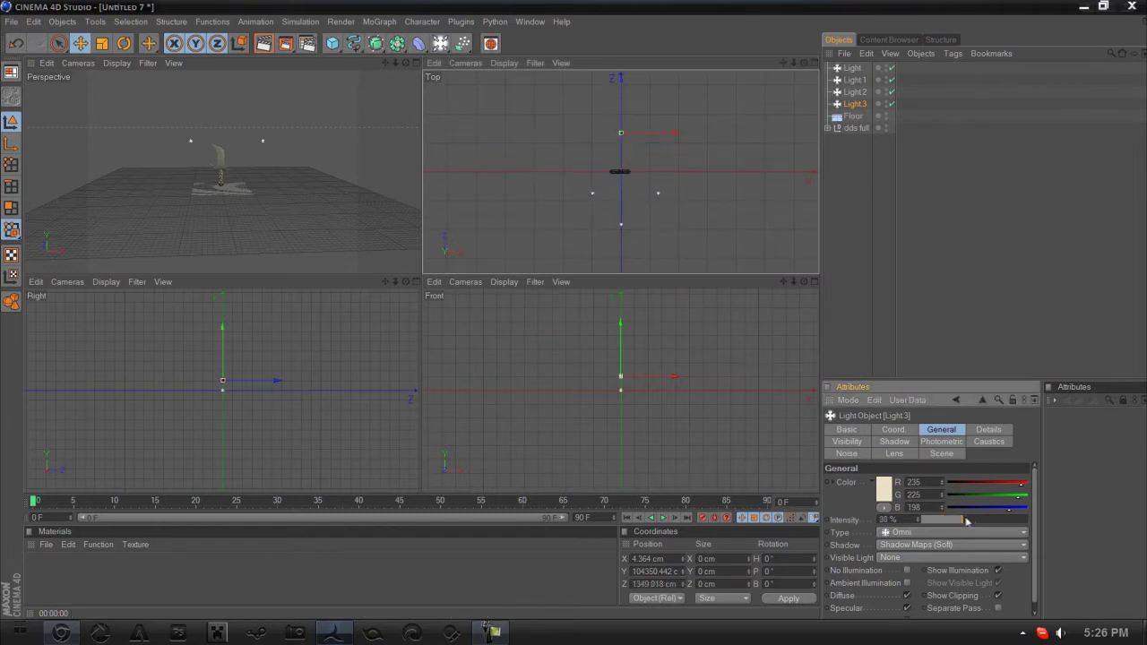
Maximize the Perspective view and render it to check the lighting on the dagger and floor.
{"action": "left_click", "coordinate": [414, 63]}
{"action": "left_click", "coordinate": [263, 43]}
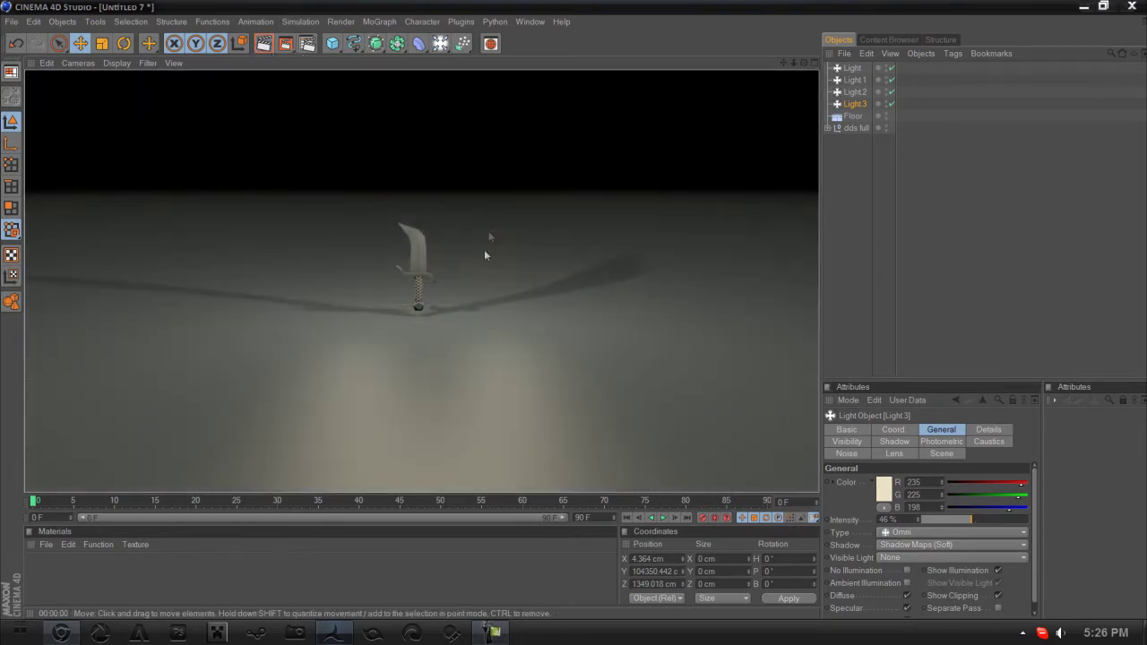
Frame the whole dagger closely in the Perspective view and add a Camera object from that viewpoint.
{"action": "scroll", "coordinate": [448, 301], "scroll_direction": "up", "scroll_amount": 8}
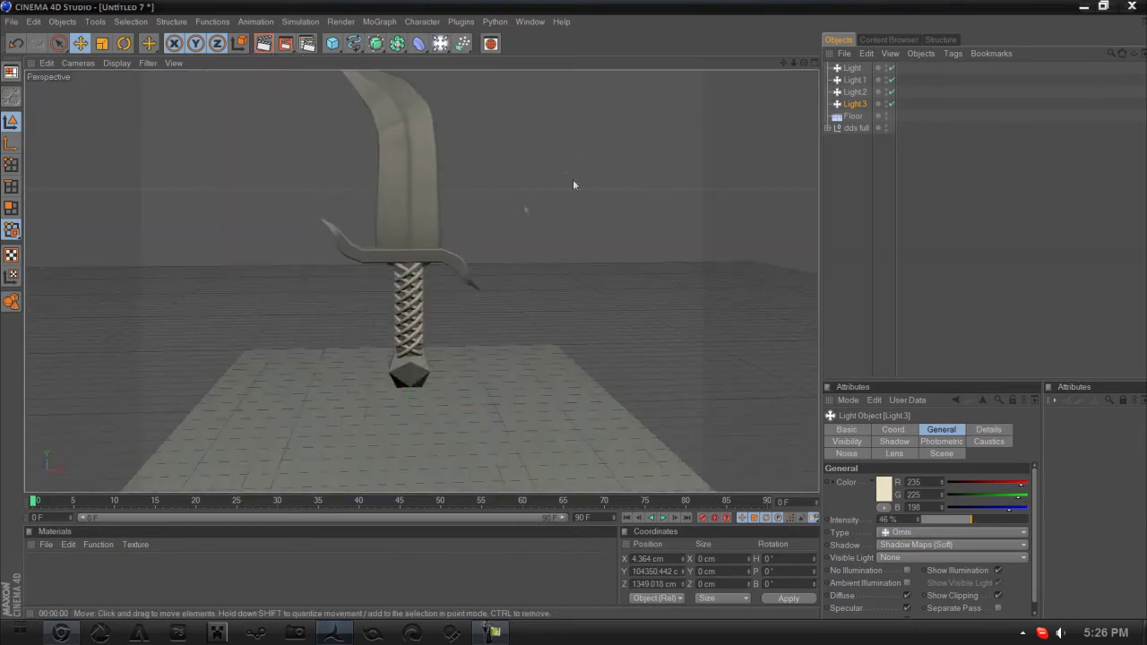
{"action": "left_click_drag", "start_coordinate": [793, 62], "coordinate": [768, 53]}
{"action": "scroll", "coordinate": [371, 325], "scroll_direction": "down", "scroll_amount": 2}
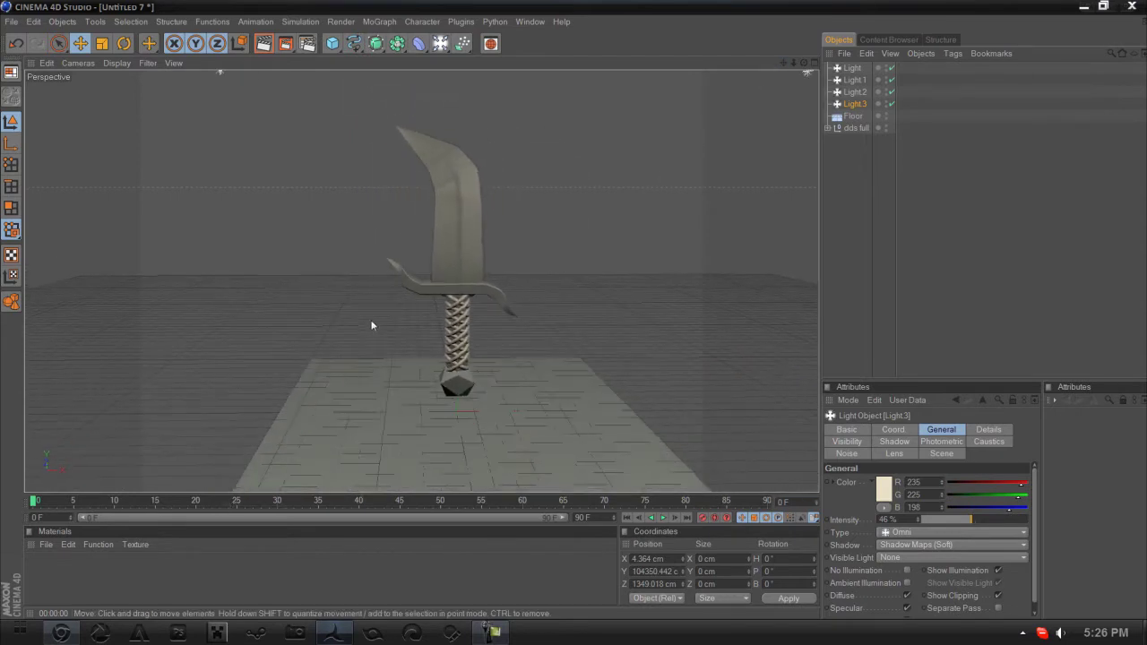
{"action": "left_click", "coordinate": [440, 43]}
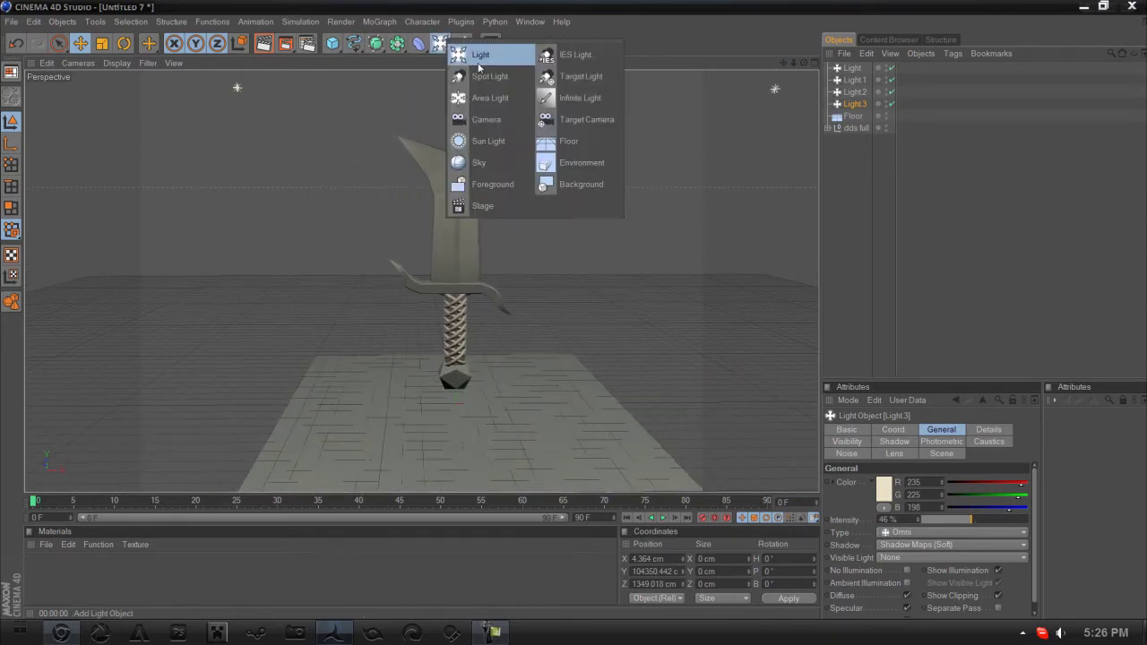
{"action": "left_click", "coordinate": [497, 119]}
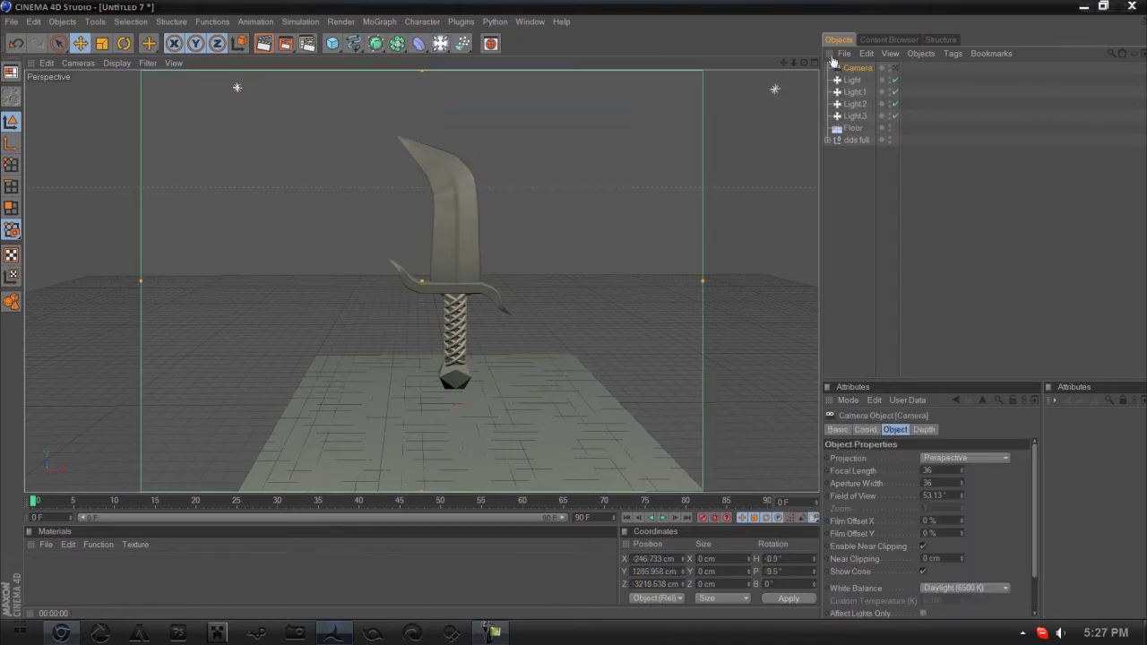
{"action": "left_click_drag", "start_coordinate": [805, 63], "coordinate": [681, 64]}
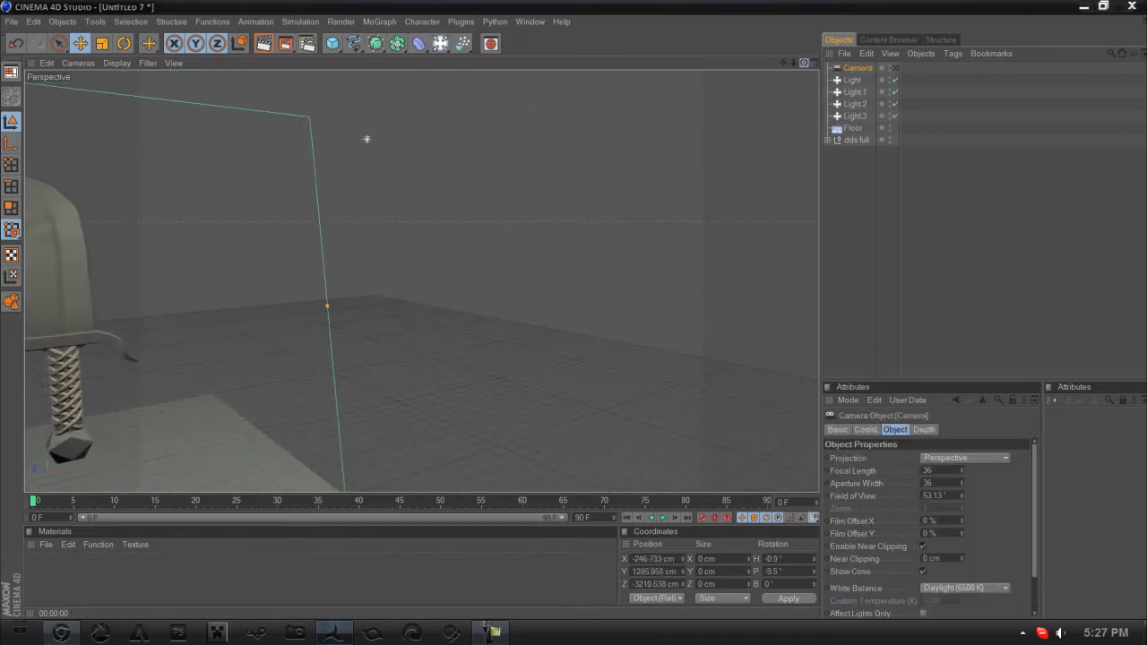
{"action": "left_click", "coordinate": [894, 69]}
{"action": "left_click", "coordinate": [893, 68]}
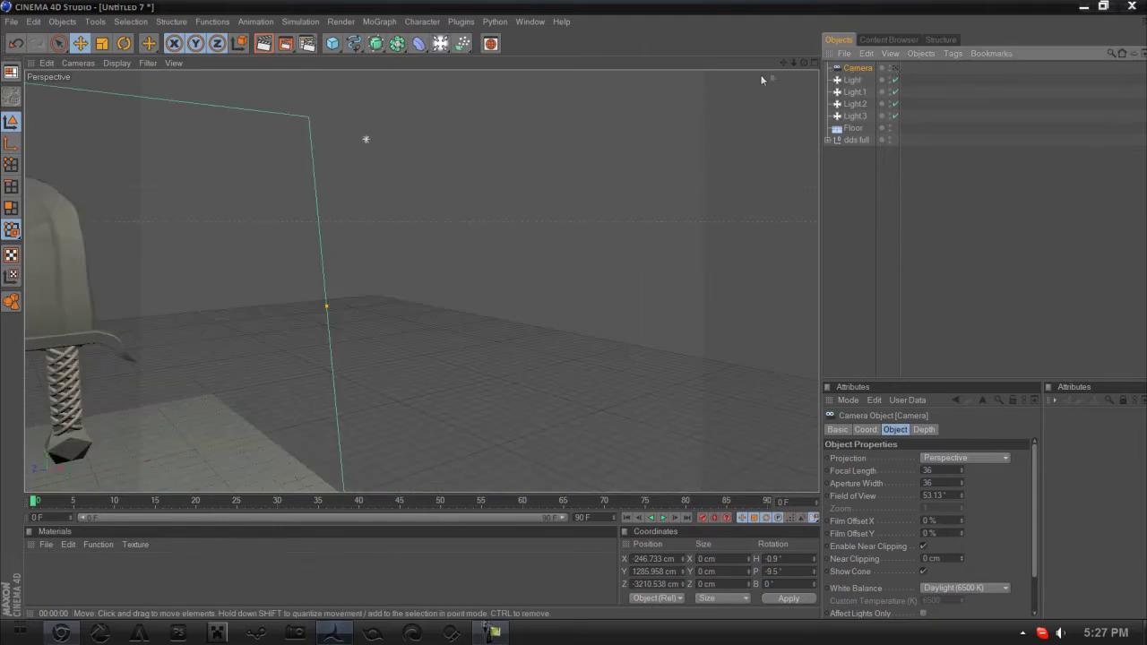
{"action": "left_click_drag", "start_coordinate": [805, 63], "coordinate": [697, 59]}
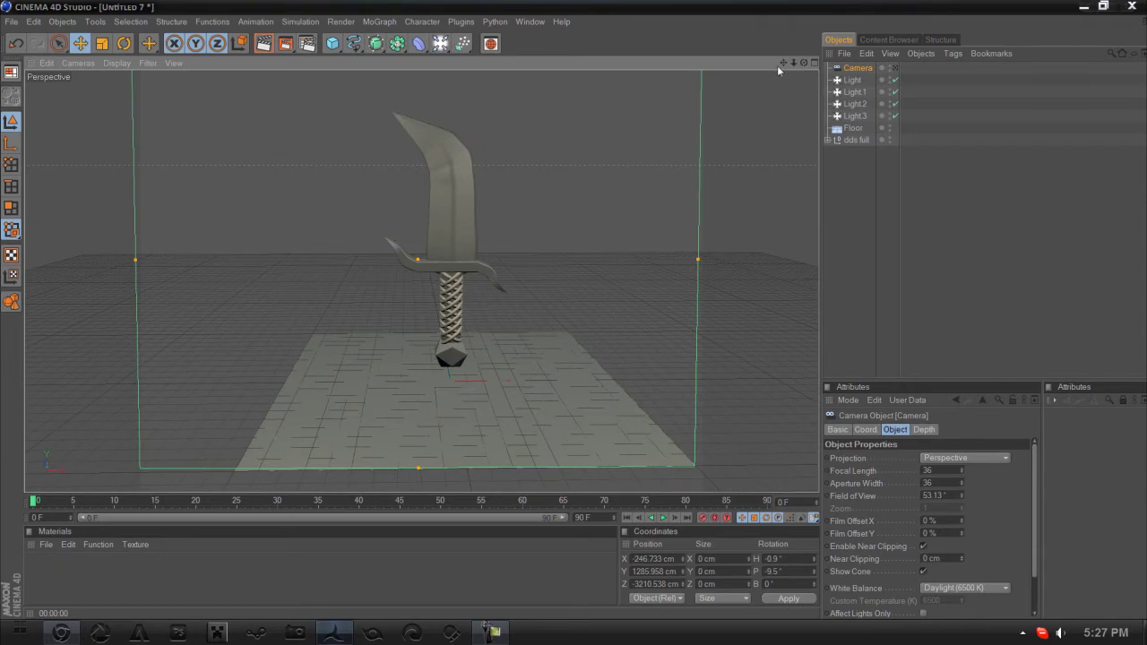
{"action": "left_click_drag", "start_coordinate": [781, 65], "coordinate": [779, 64]}
{"action": "key", "text": "ctrl+z"}
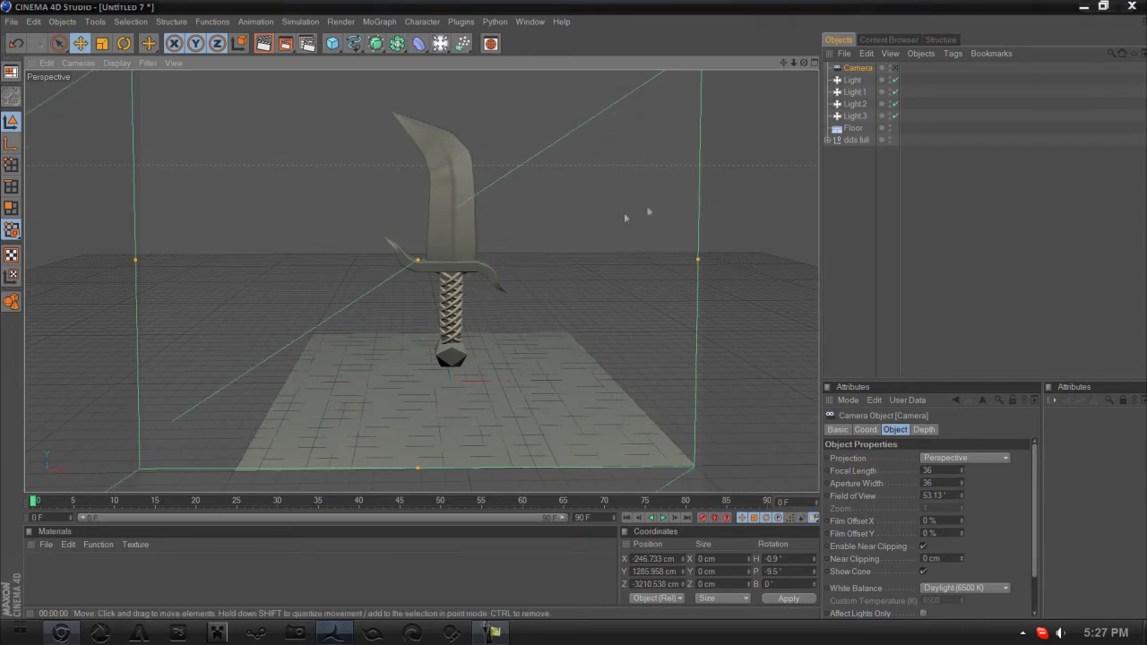
Load the Liquid - Olive Oil material preset from the Visualize liquid materials.
{"action": "scroll", "coordinate": [649, 204], "scroll_direction": "down", "scroll_amount": 4}
{"action": "scroll", "coordinate": [545, 247], "scroll_direction": "up", "scroll_amount": 5}
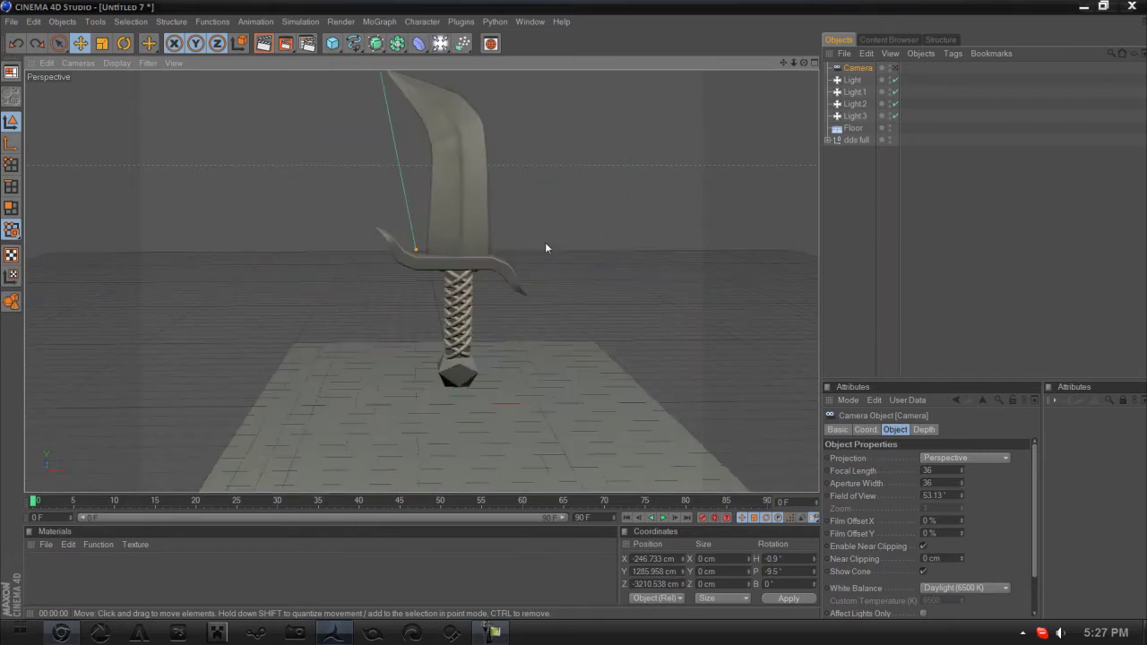
{"action": "scroll", "coordinate": [546, 247], "scroll_direction": "up", "scroll_amount": 3}
{"action": "left_click_drag", "start_coordinate": [782, 63], "coordinate": [752, 154]}
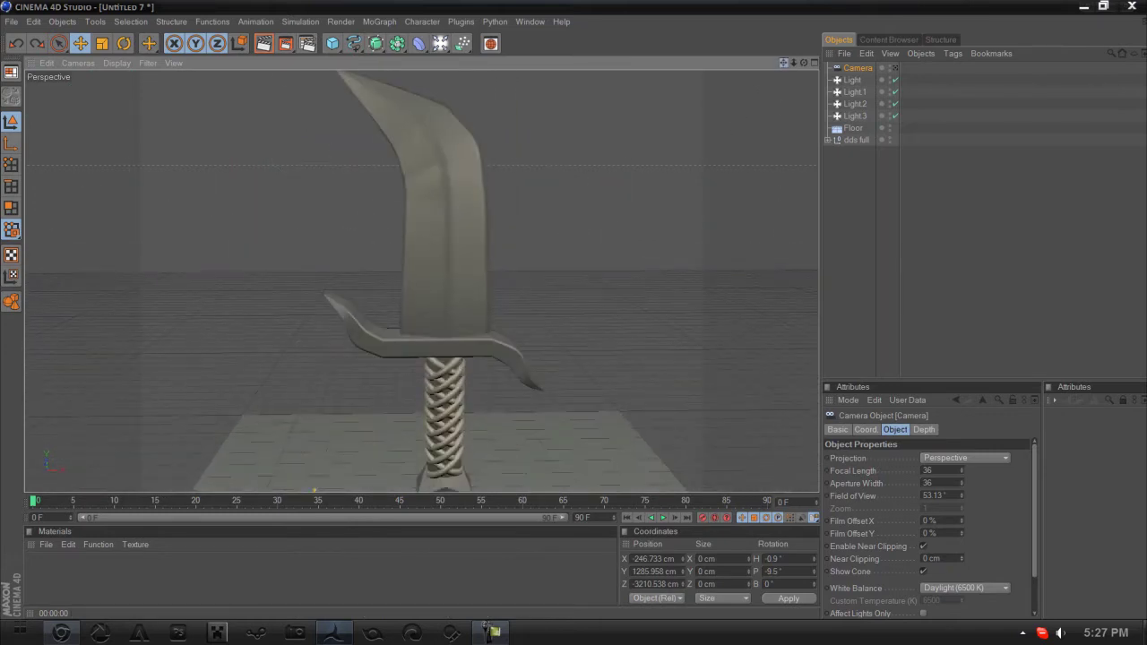
{"action": "left_click", "coordinate": [46, 545]}
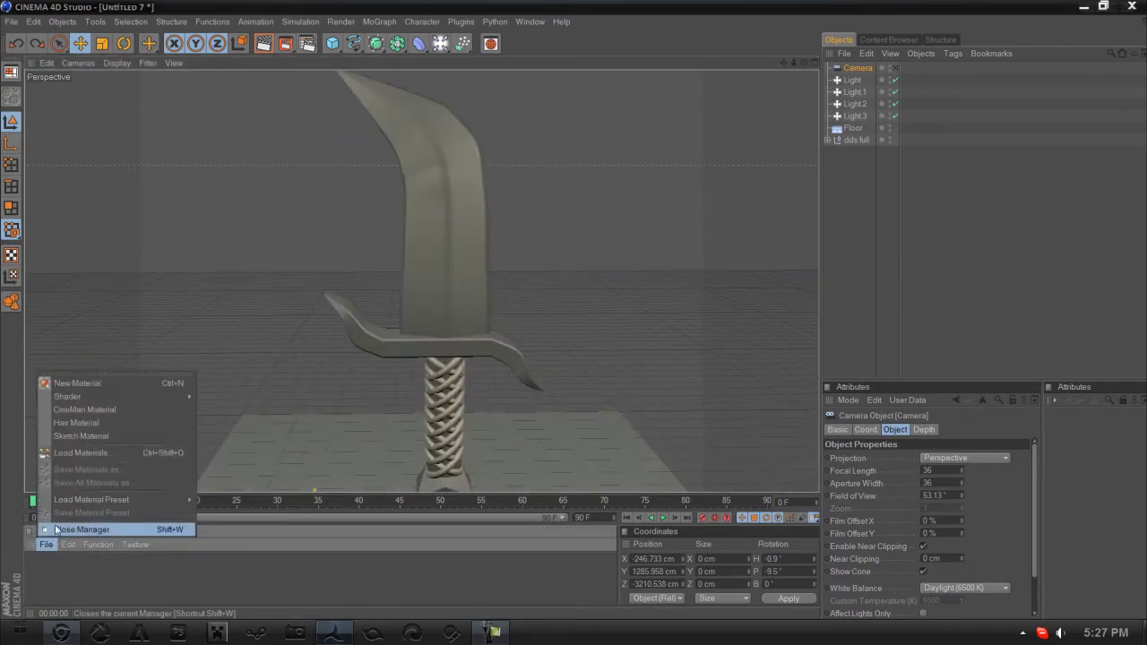
{"action": "mouse_move", "coordinate": [184, 500]}
{"action": "mouse_move", "coordinate": [213, 552]}
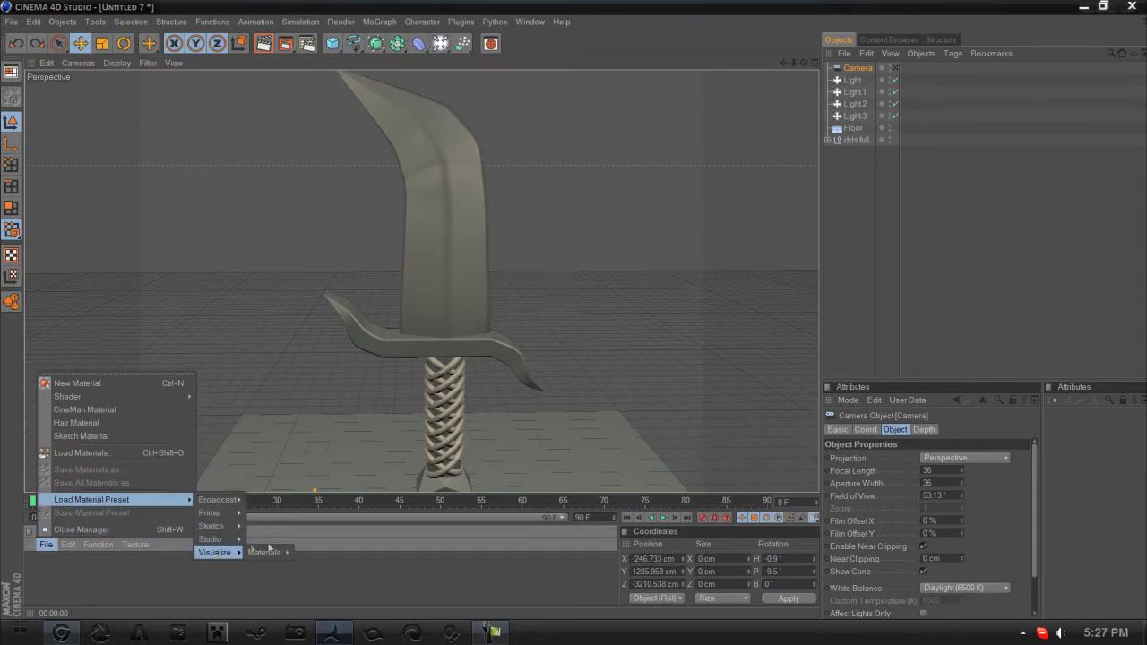
{"action": "mouse_move", "coordinate": [269, 552]}
{"action": "mouse_move", "coordinate": [332, 466]}
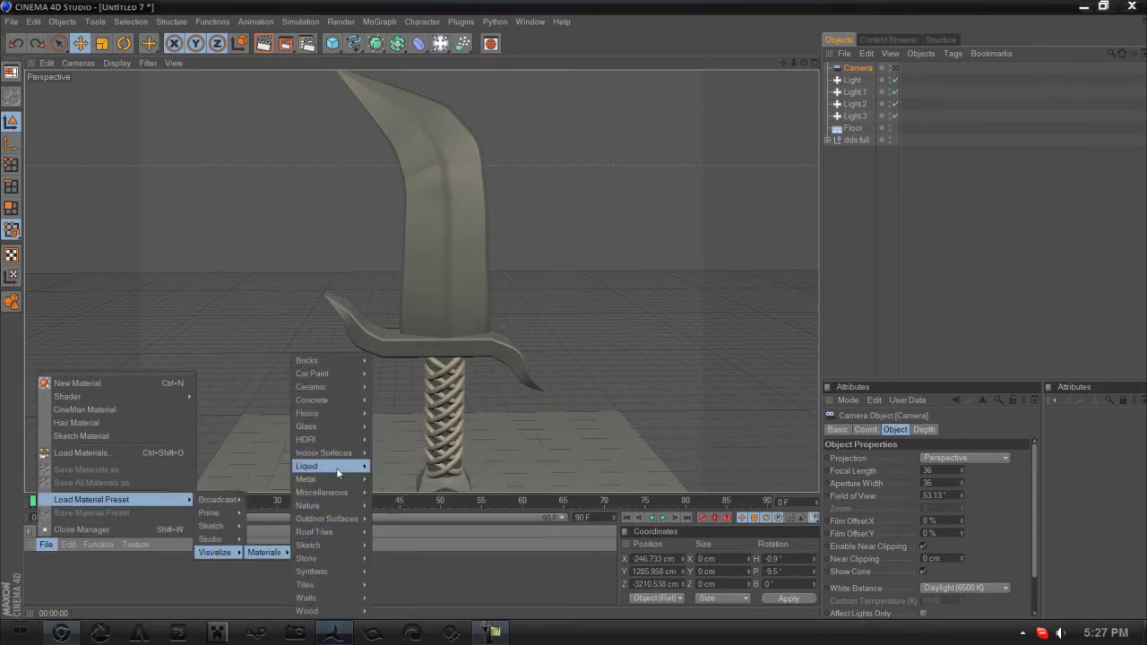
{"action": "left_click", "coordinate": [406, 468]}
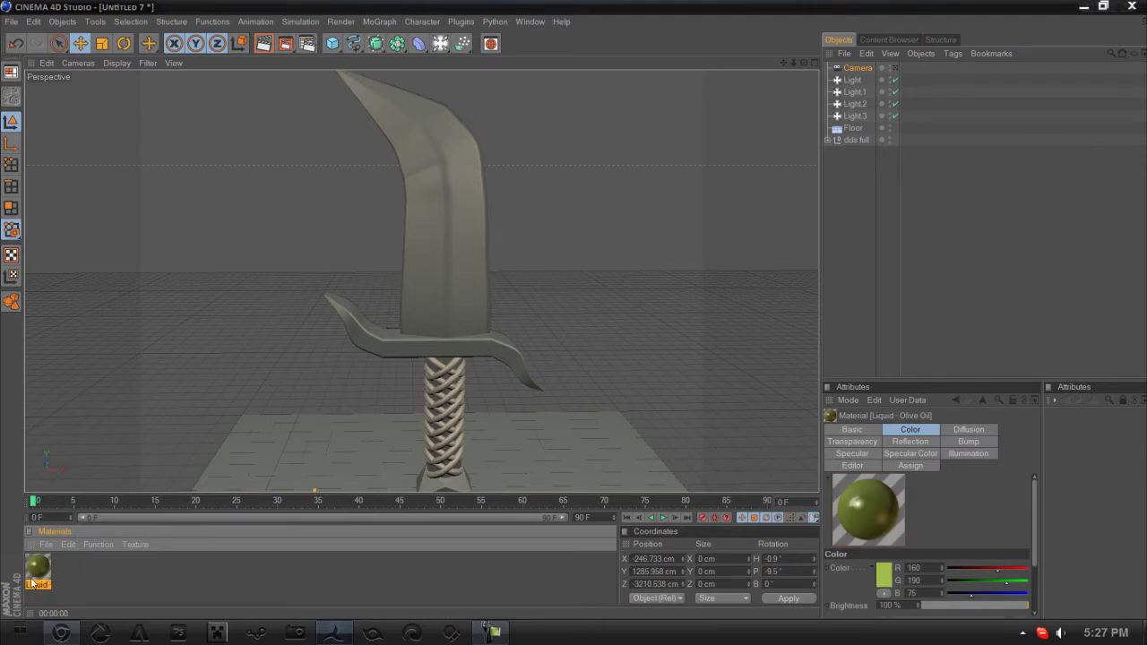
Set the Olive Oil material's transparency color to white (RGB 255, 255, 255) and its transparency brightness to 84%.
{"action": "double_click", "coordinate": [36, 574]}
{"action": "left_click", "coordinate": [206, 260]}
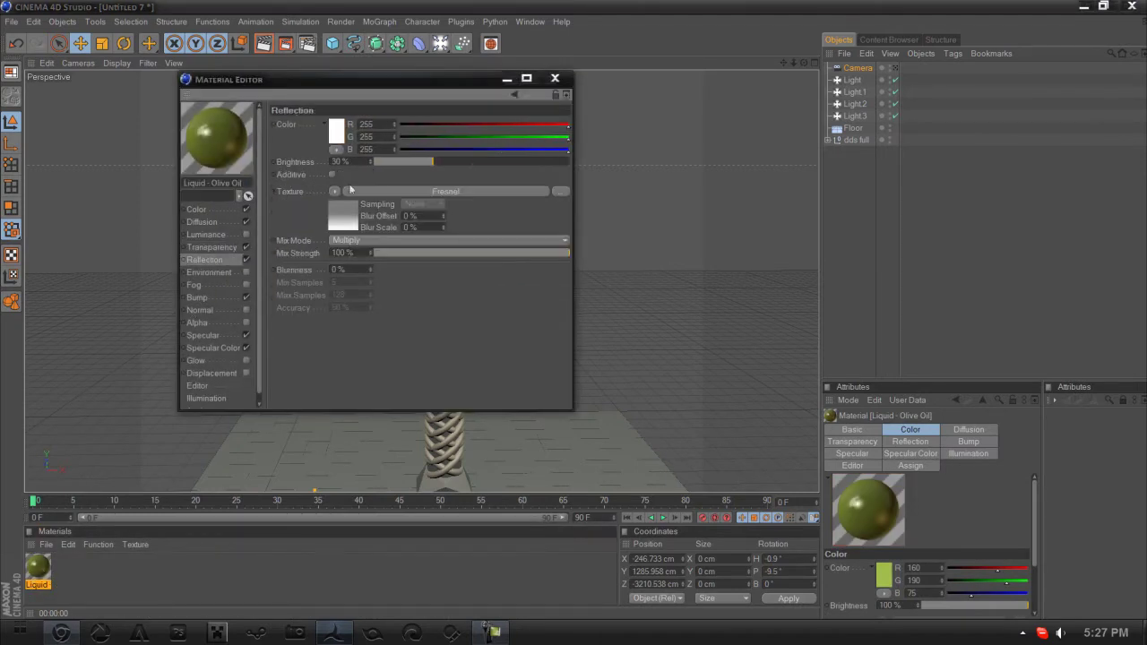
{"action": "left_click", "coordinate": [219, 248]}
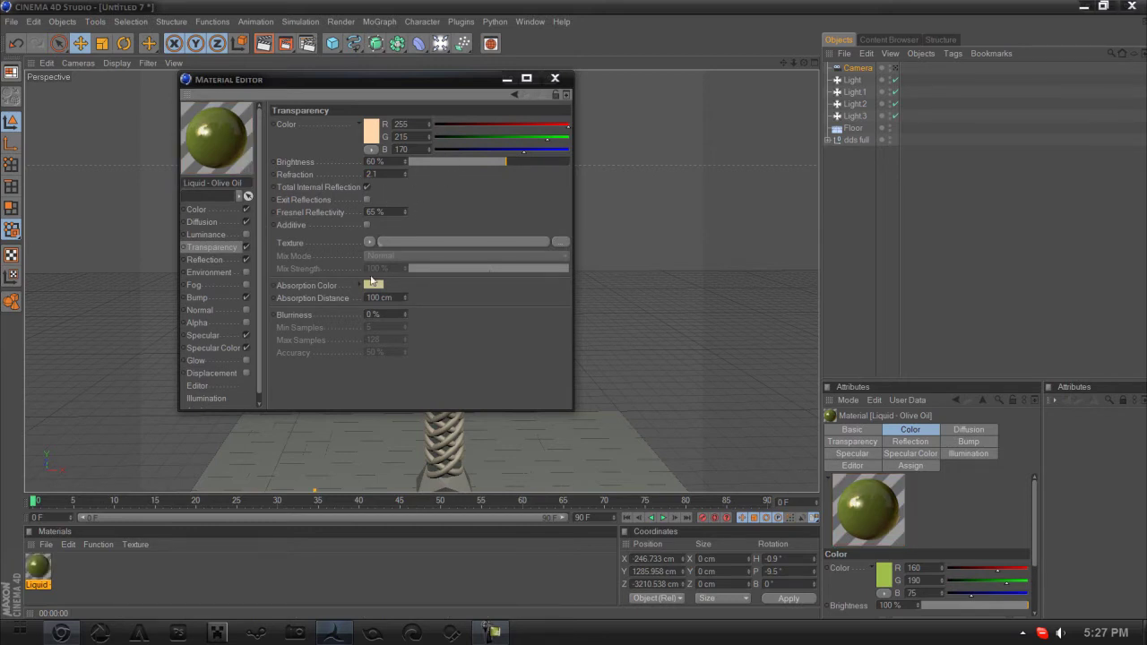
{"action": "left_click", "coordinate": [372, 135]}
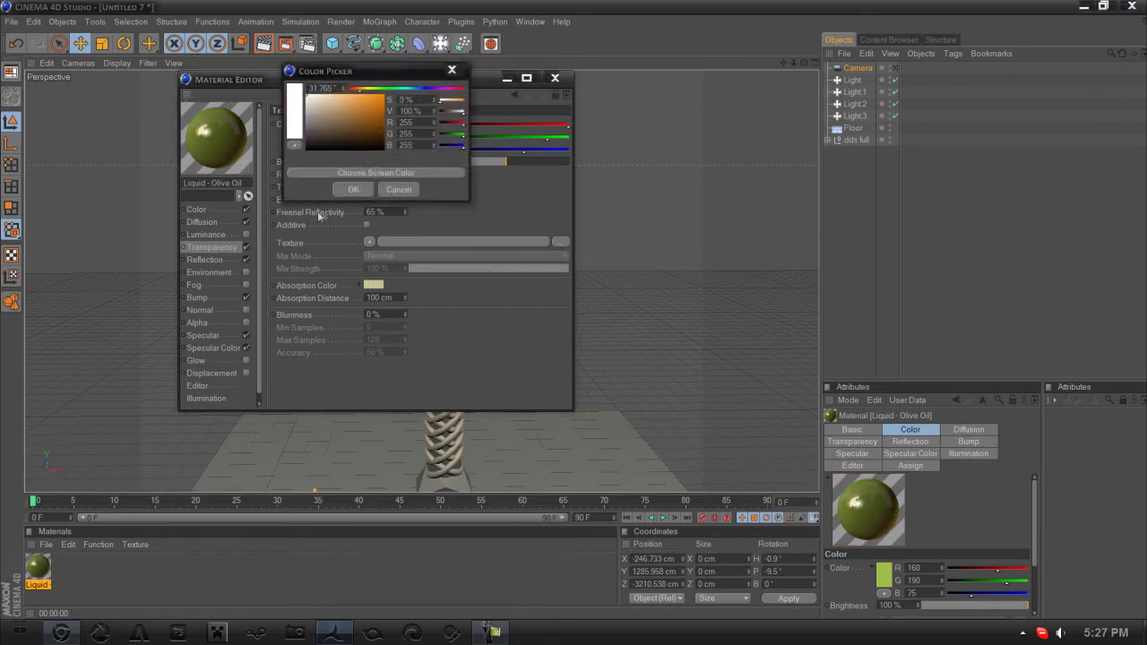
{"action": "left_click", "coordinate": [353, 189]}
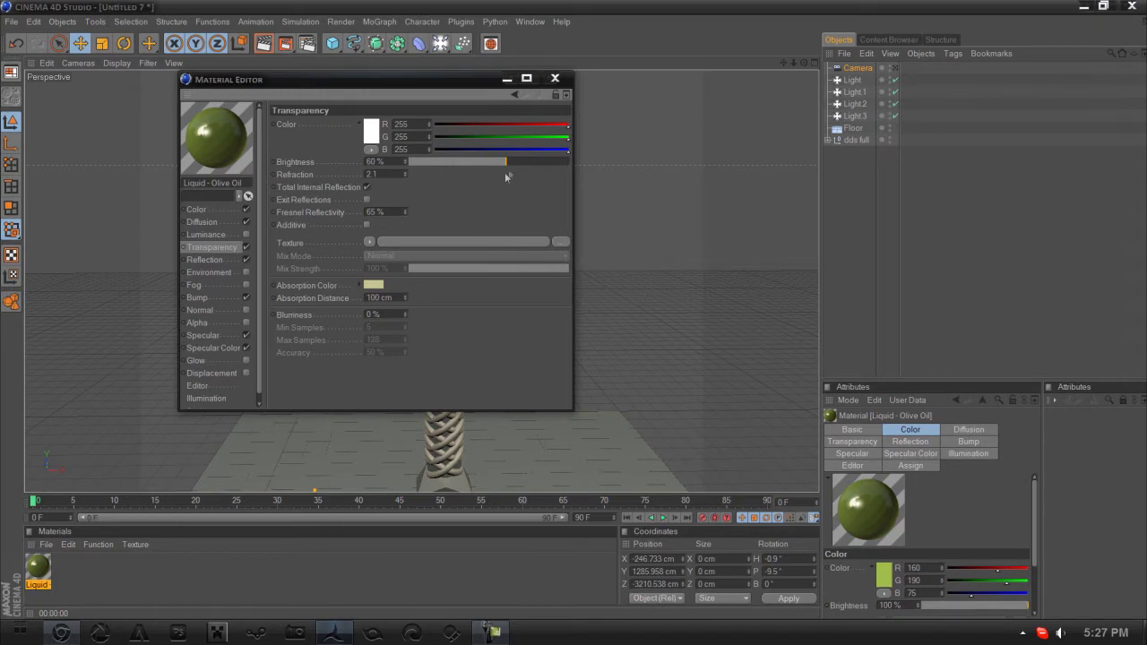
{"action": "left_click_drag", "start_coordinate": [514, 164], "coordinate": [545, 162]}
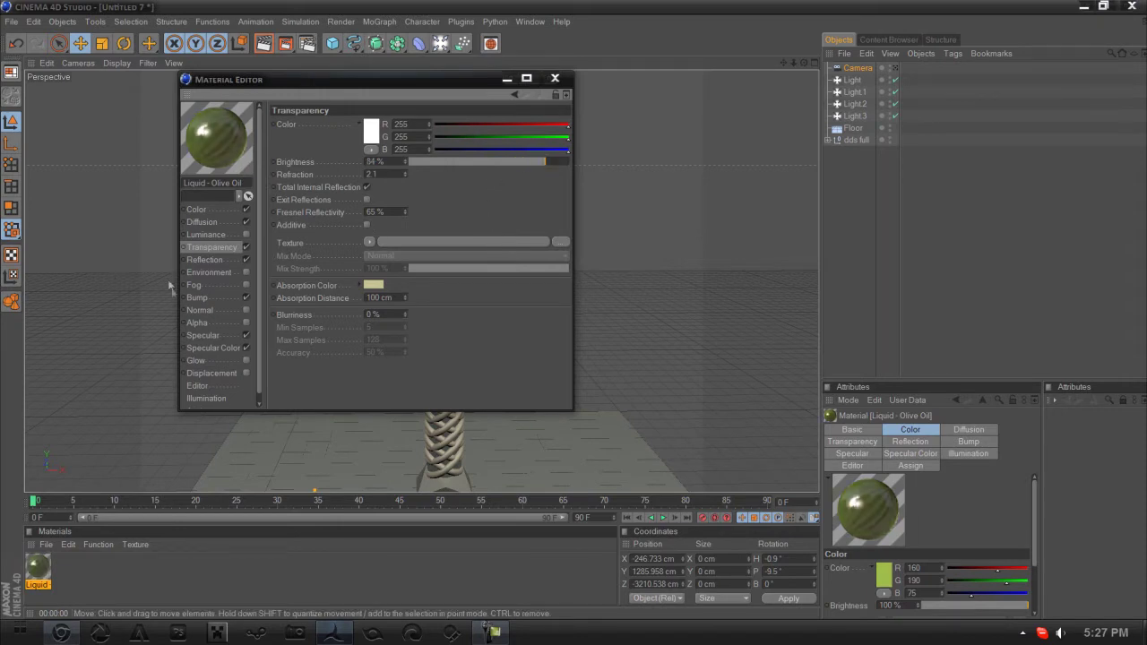
Set the Olive Oil material's reflection brightness to 82%, switch its preview to Object (GI), and close the Material Editor.
{"action": "left_click", "coordinate": [211, 261]}
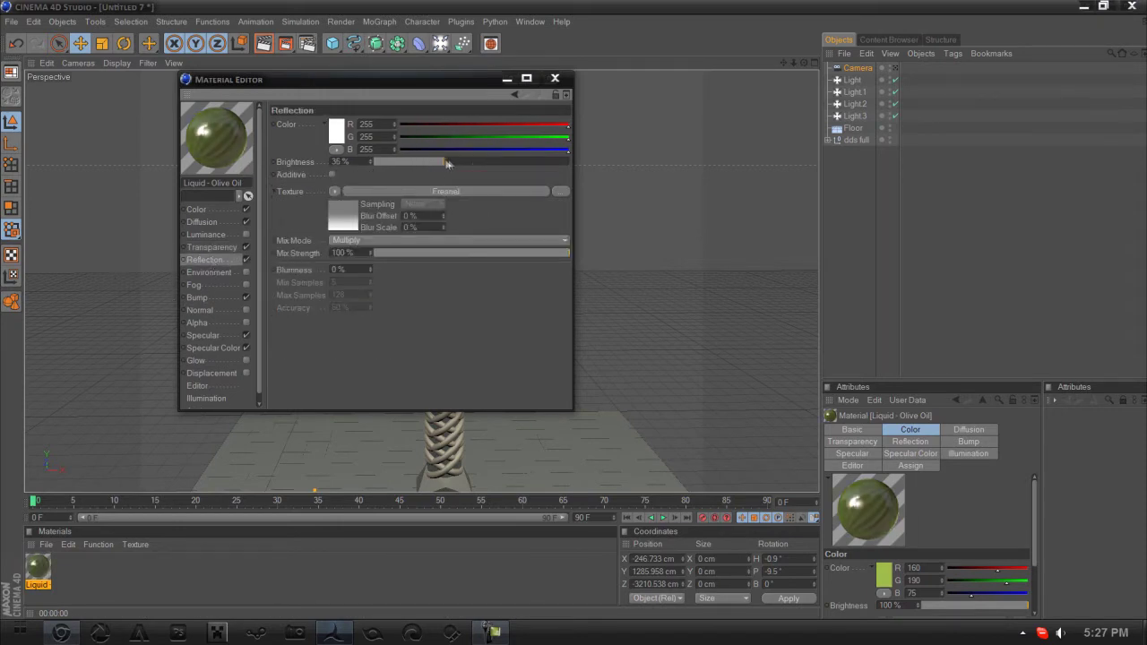
{"action": "left_click_drag", "start_coordinate": [448, 164], "coordinate": [537, 164]}
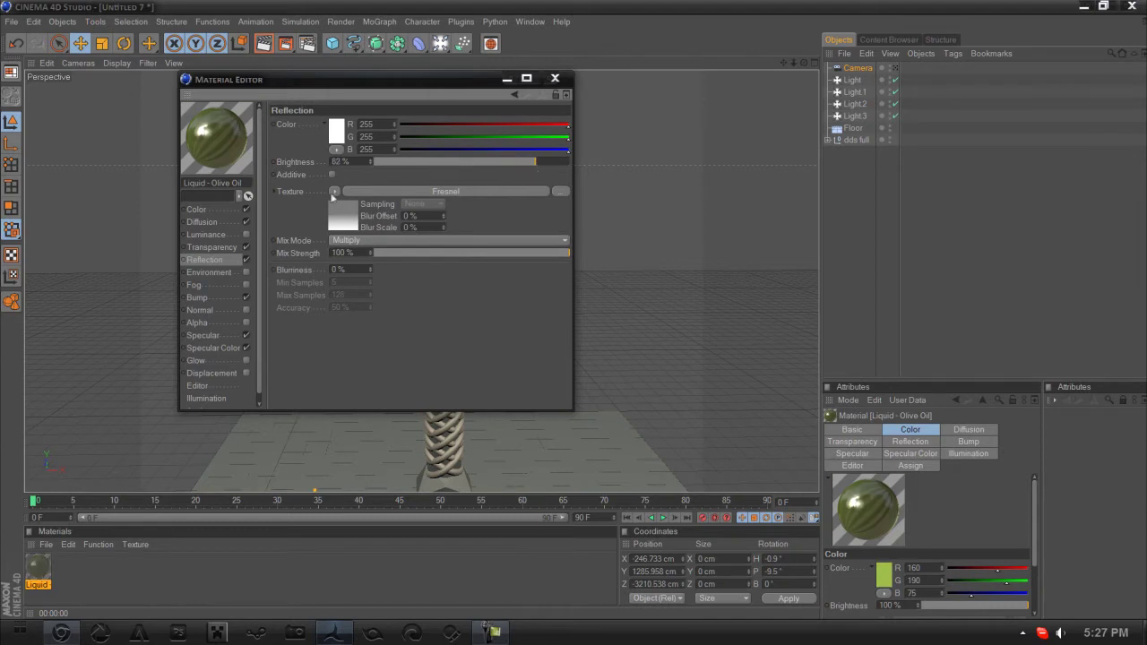
{"action": "right_click", "coordinate": [240, 140]}
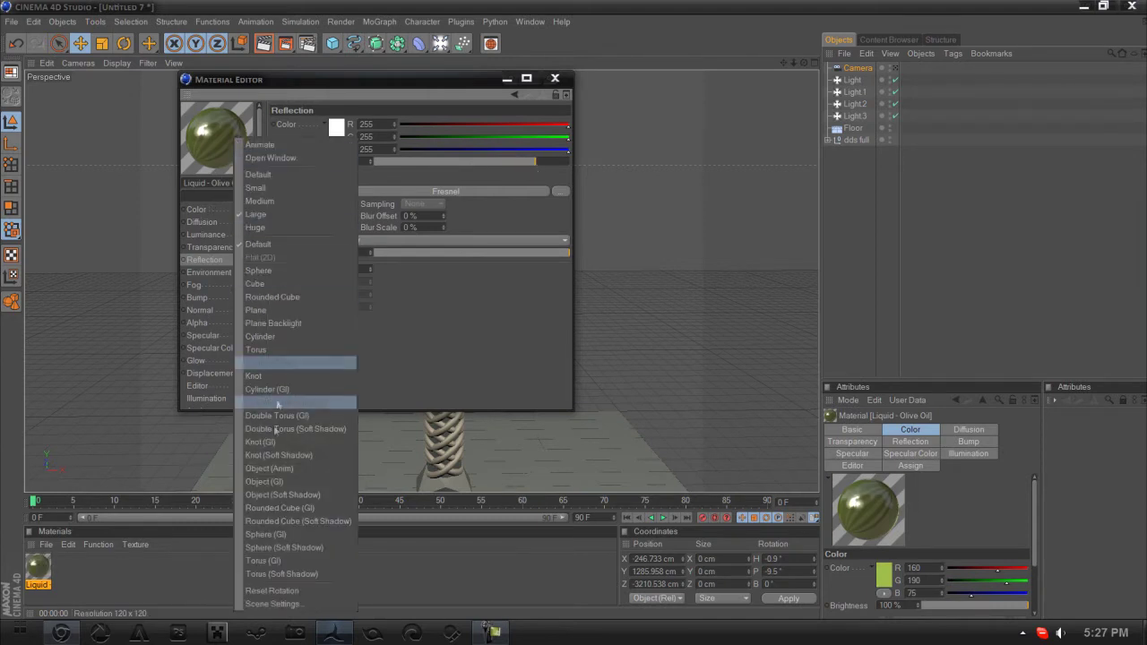
{"action": "left_click", "coordinate": [285, 483]}
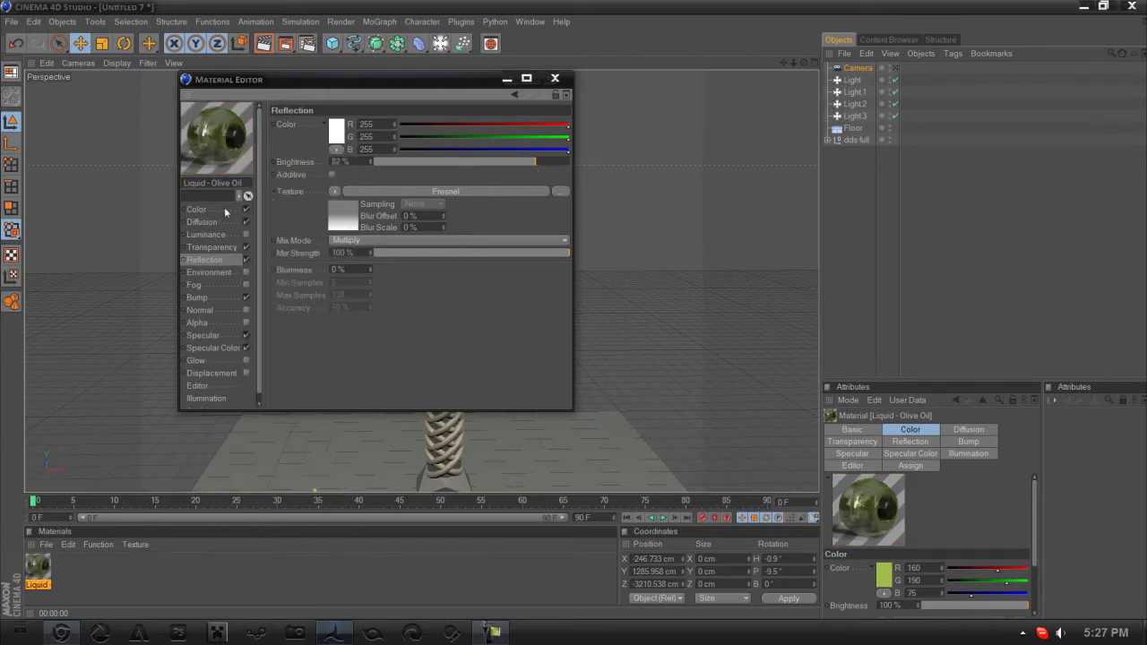
{"action": "left_click", "coordinate": [554, 79]}
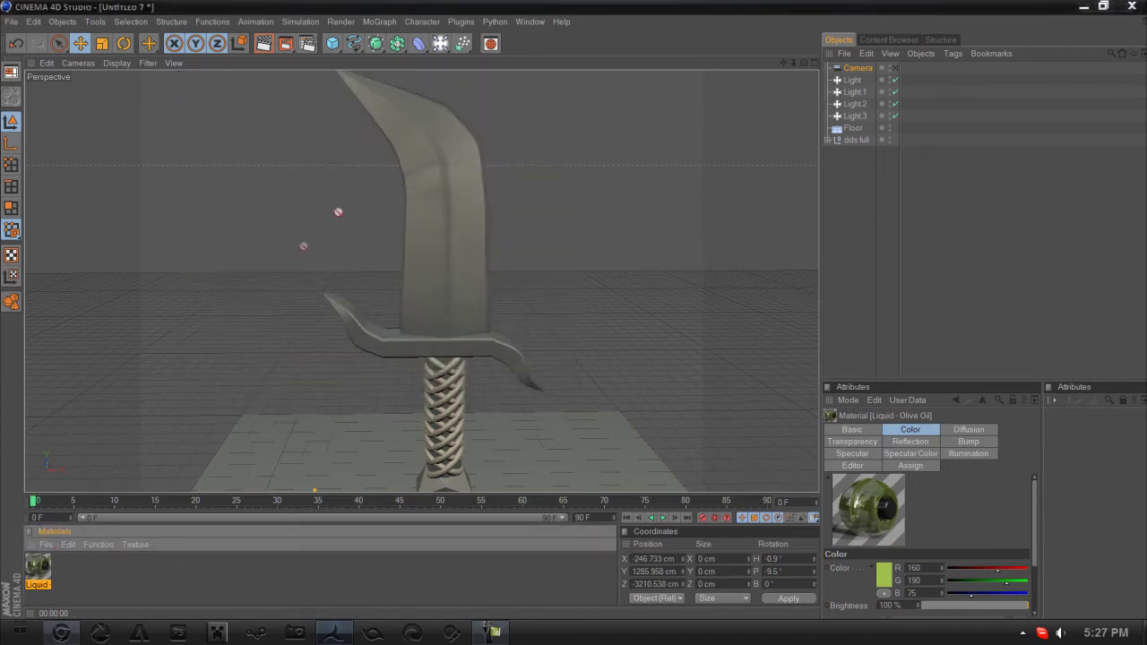
Apply the Olive Oil material to the upper part of the dagger's blade and render the view.
{"action": "left_click_drag", "start_coordinate": [432, 130], "coordinate": [434, 135]}
{"action": "scroll", "coordinate": [442, 212], "scroll_direction": "down", "scroll_amount": 3}
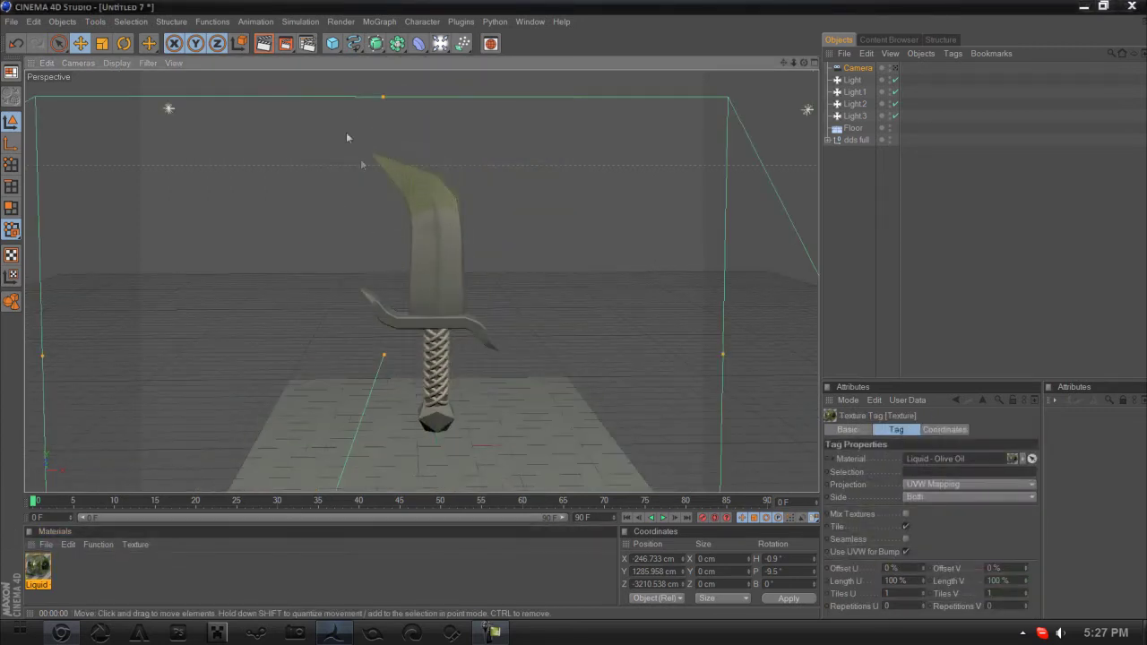
{"action": "left_click", "coordinate": [263, 43]}
{"action": "left_click", "coordinate": [264, 43]}
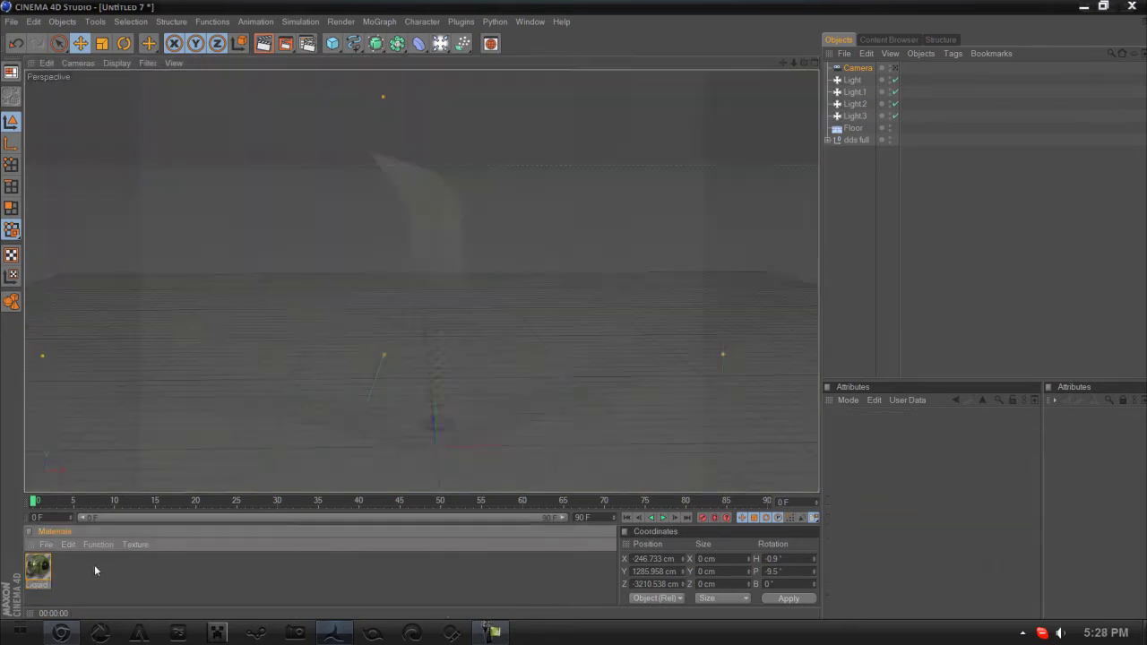
Create a new material and switch its preview to Object (Soft Shadow) in the Material Editor.
{"action": "double_click", "coordinate": [66, 575]}
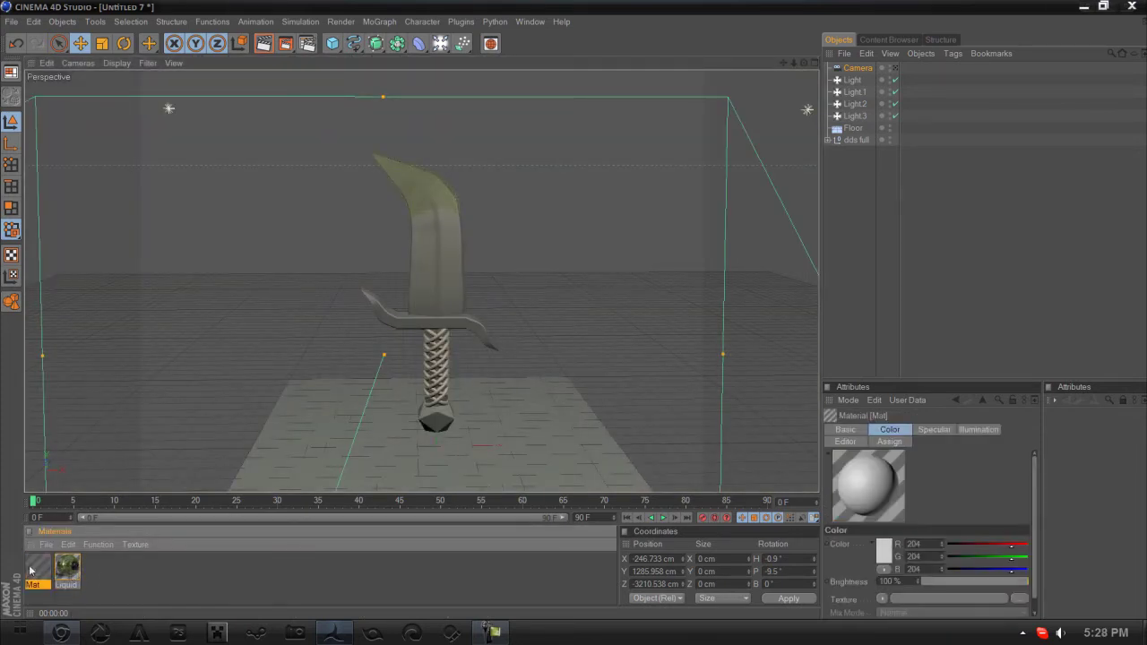
{"action": "double_click", "coordinate": [37, 567]}
{"action": "right_click", "coordinate": [220, 145]}
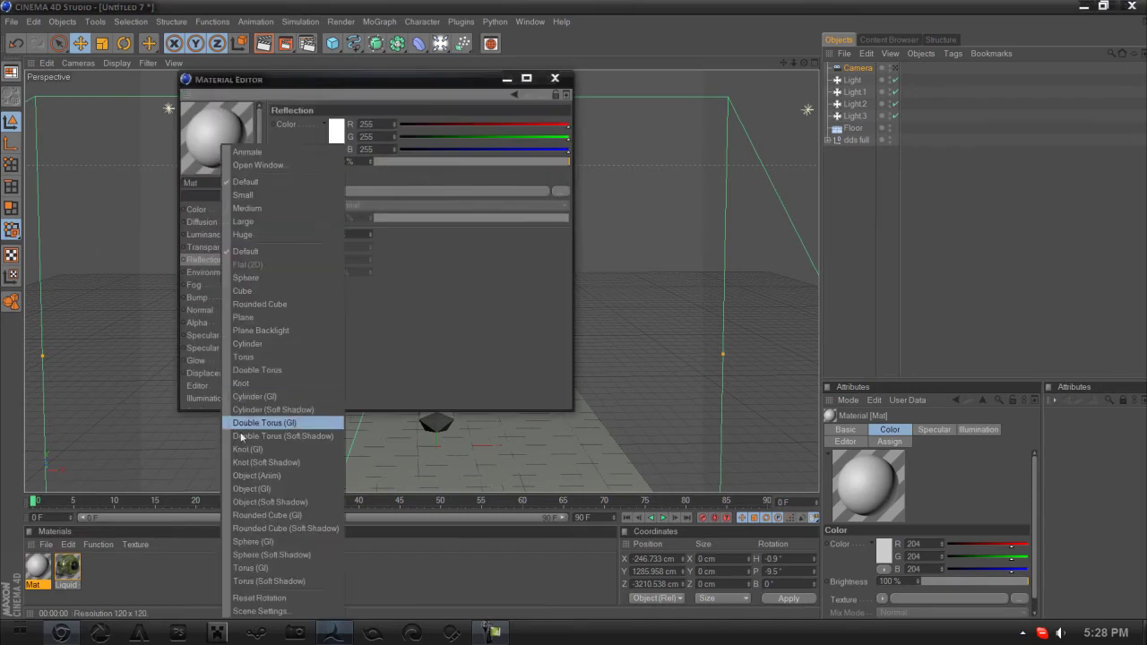
{"action": "left_click", "coordinate": [265, 505]}
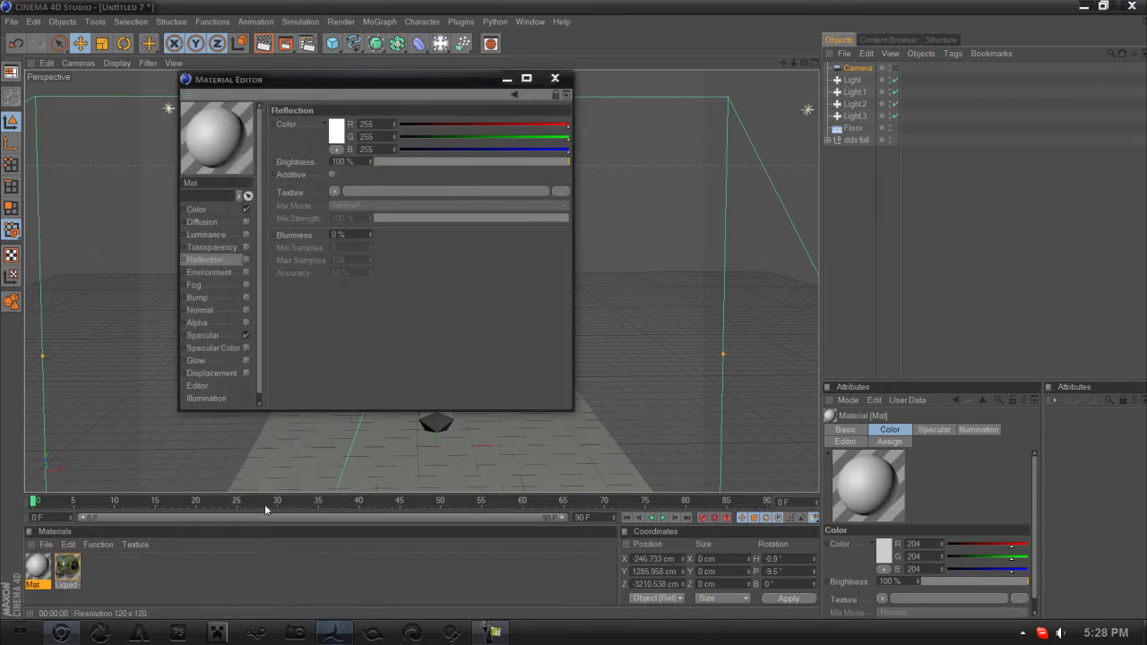
Set the new material's color to dark red (RGB 57, 0, 0).
{"action": "left_click", "coordinate": [220, 209]}
{"action": "left_click", "coordinate": [332, 131]}
{"action": "left_click_drag", "start_coordinate": [337, 115], "coordinate": [345, 135]}
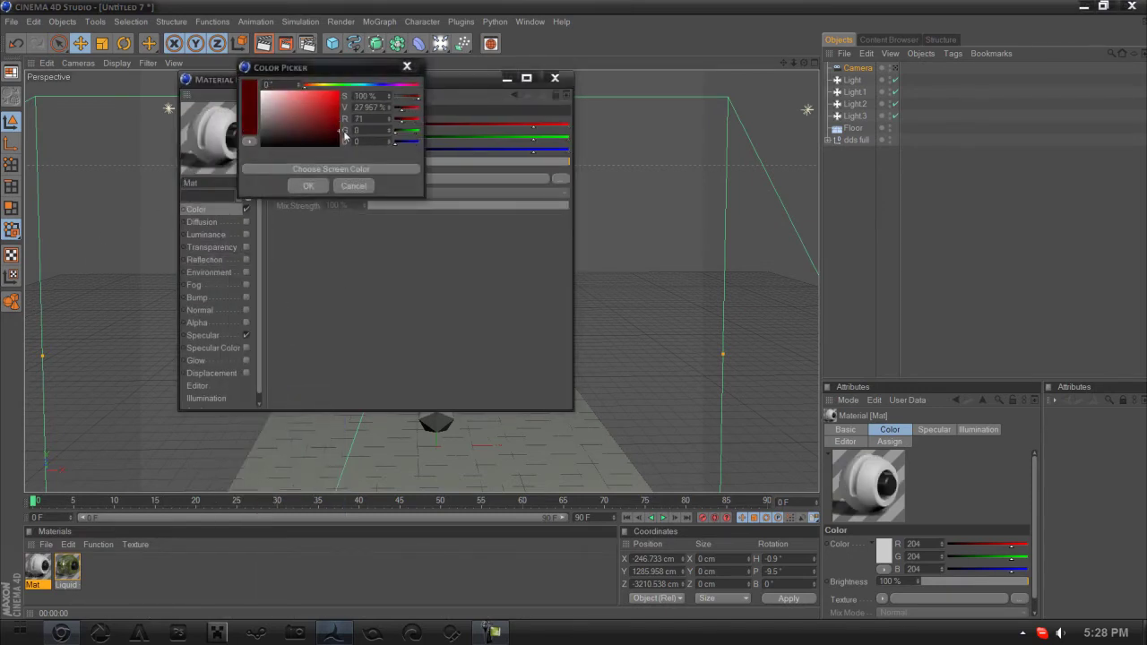
{"action": "left_click", "coordinate": [309, 185]}
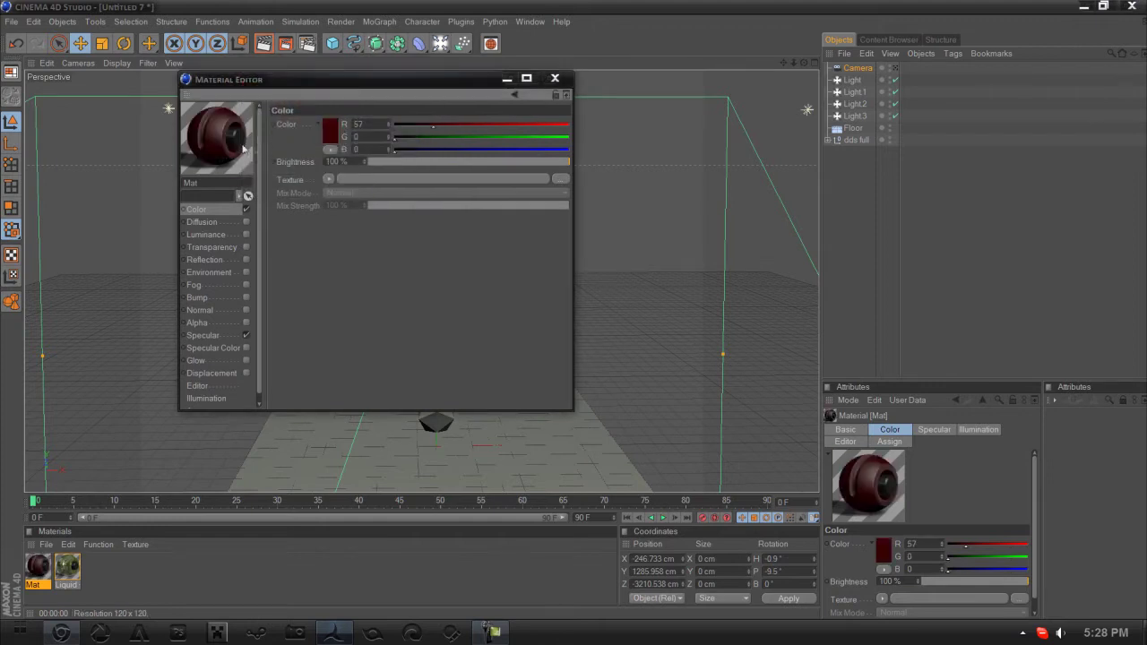
Lower the dark red material's specular width, height and falloff for a weaker highlight, and return to its color settings.
{"action": "left_click", "coordinate": [203, 335]}
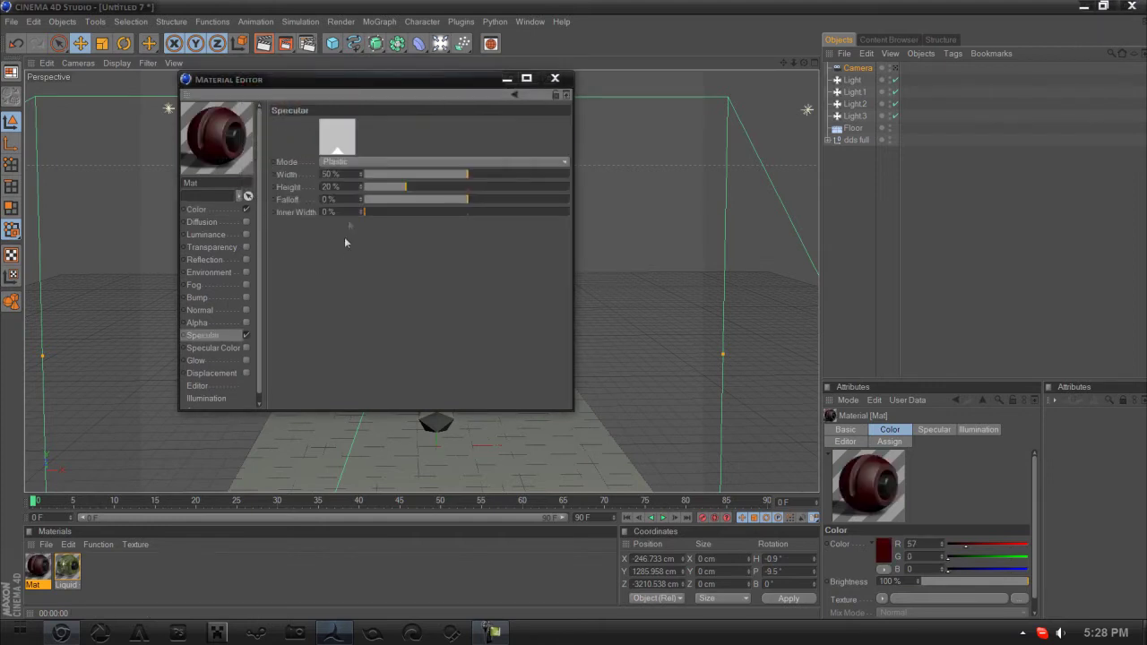
{"action": "left_click", "coordinate": [420, 174]}
{"action": "left_click", "coordinate": [384, 186]}
{"action": "left_click", "coordinate": [441, 199]}
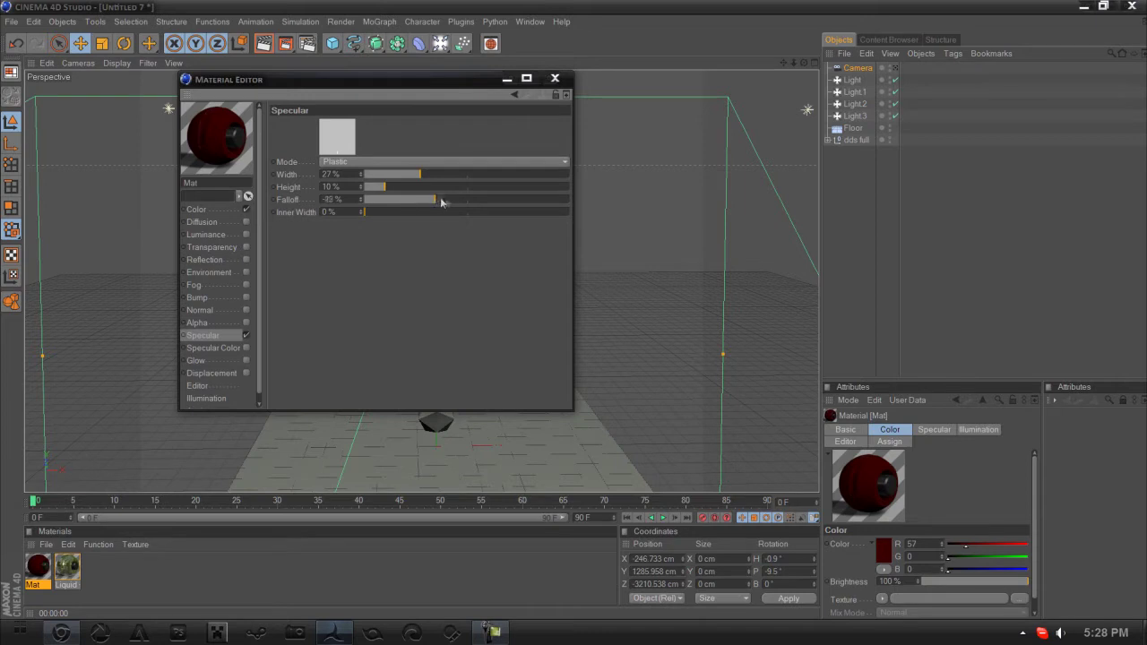
{"action": "left_click", "coordinate": [455, 199]}
{"action": "left_click", "coordinate": [401, 187]}
{"action": "left_click", "coordinate": [440, 174]}
{"action": "left_click", "coordinate": [228, 212]}
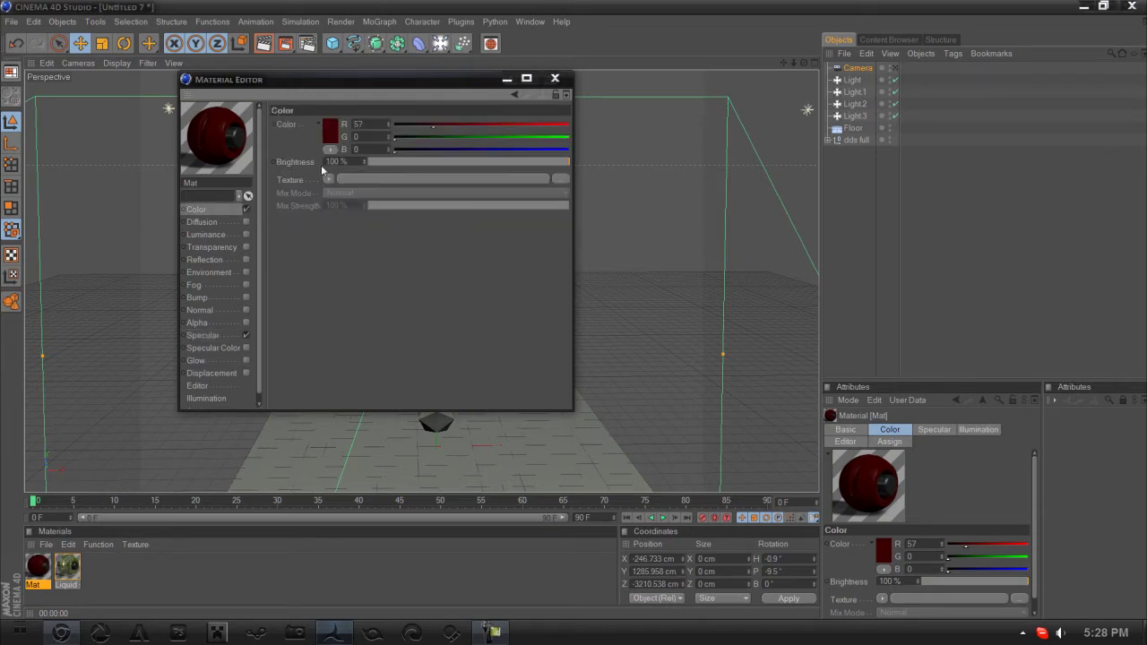
Add a Noise shader to the dark red material's color texture and set its noise type to Gaseous.
{"action": "left_click", "coordinate": [336, 183]}
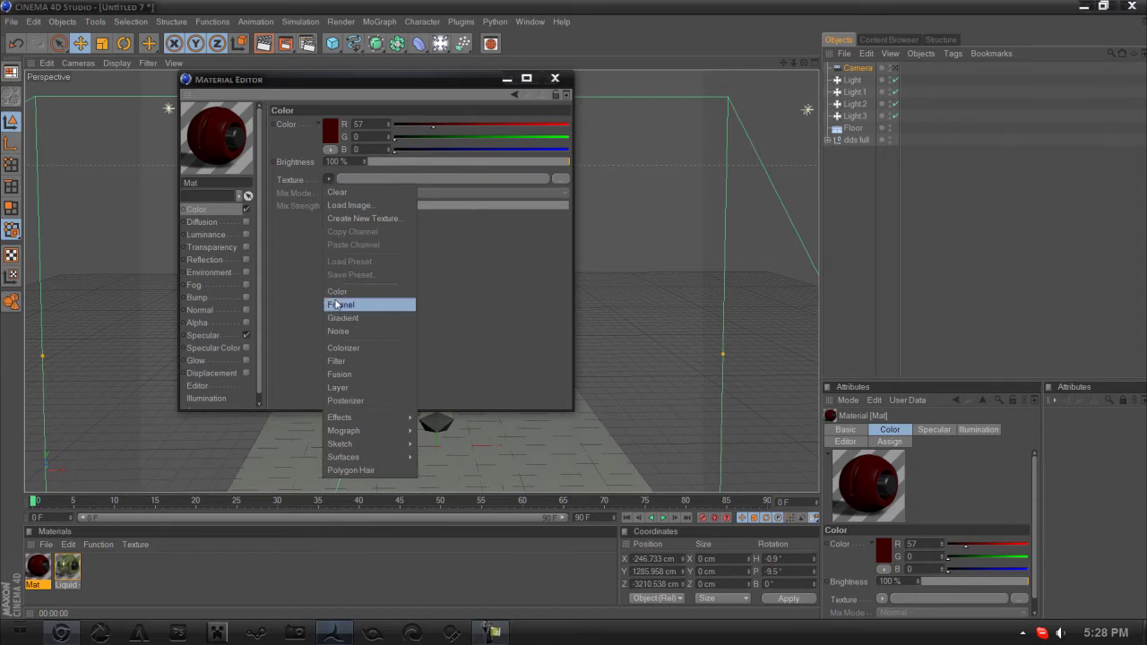
{"action": "left_click", "coordinate": [338, 331]}
{"action": "left_click", "coordinate": [338, 207]}
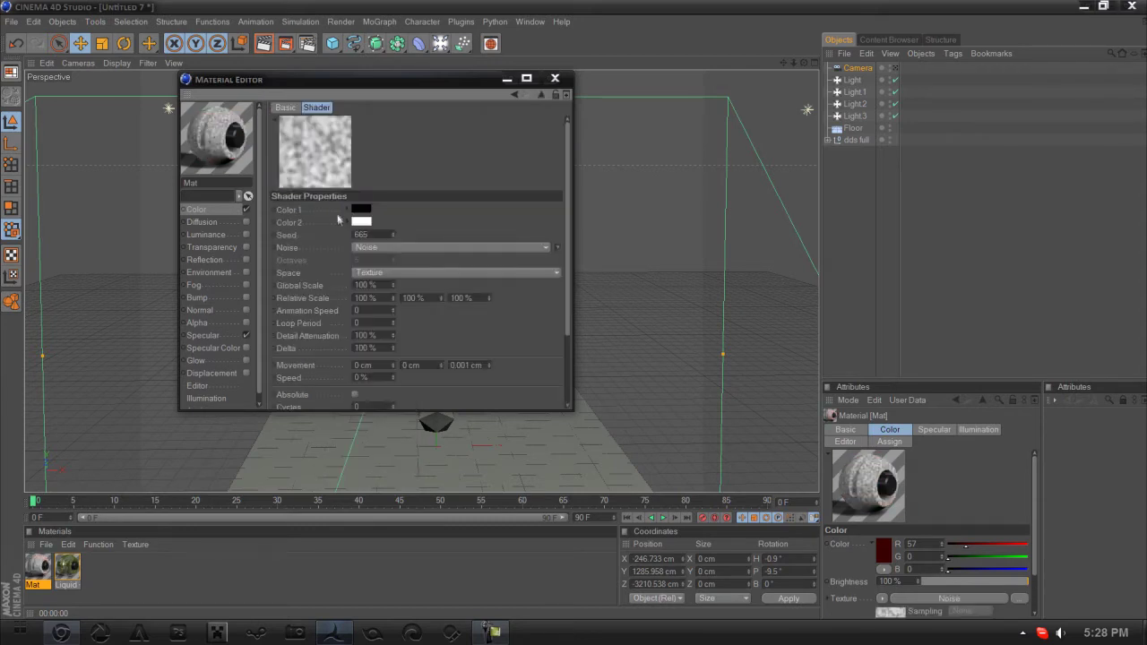
{"action": "left_click", "coordinate": [375, 248]}
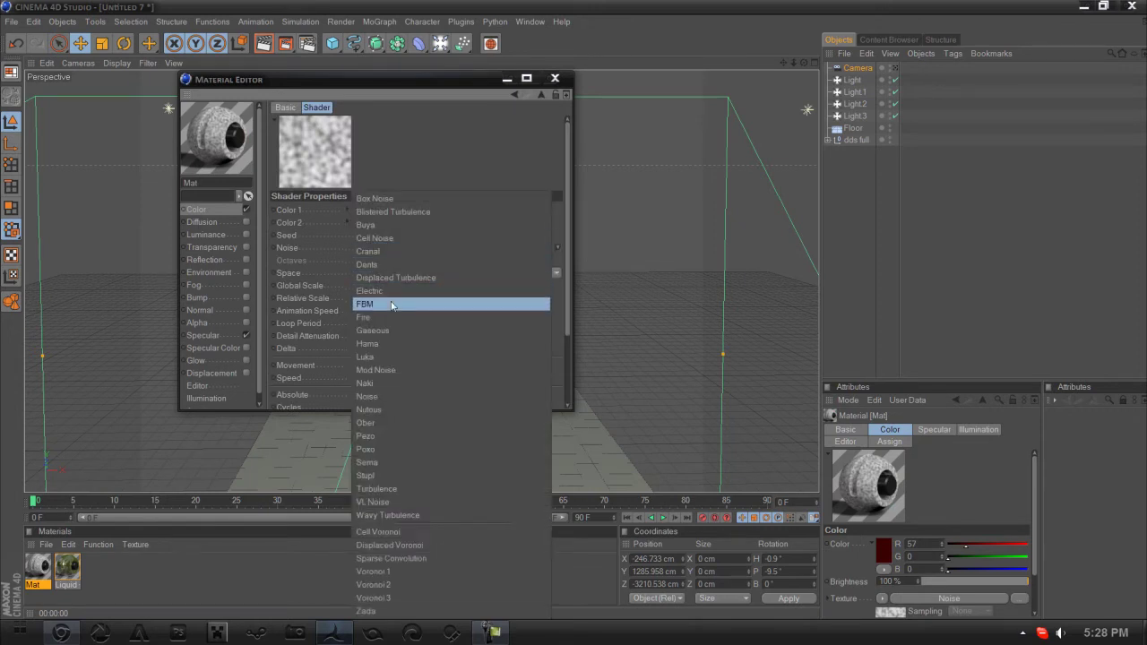
{"action": "left_click", "coordinate": [392, 332]}
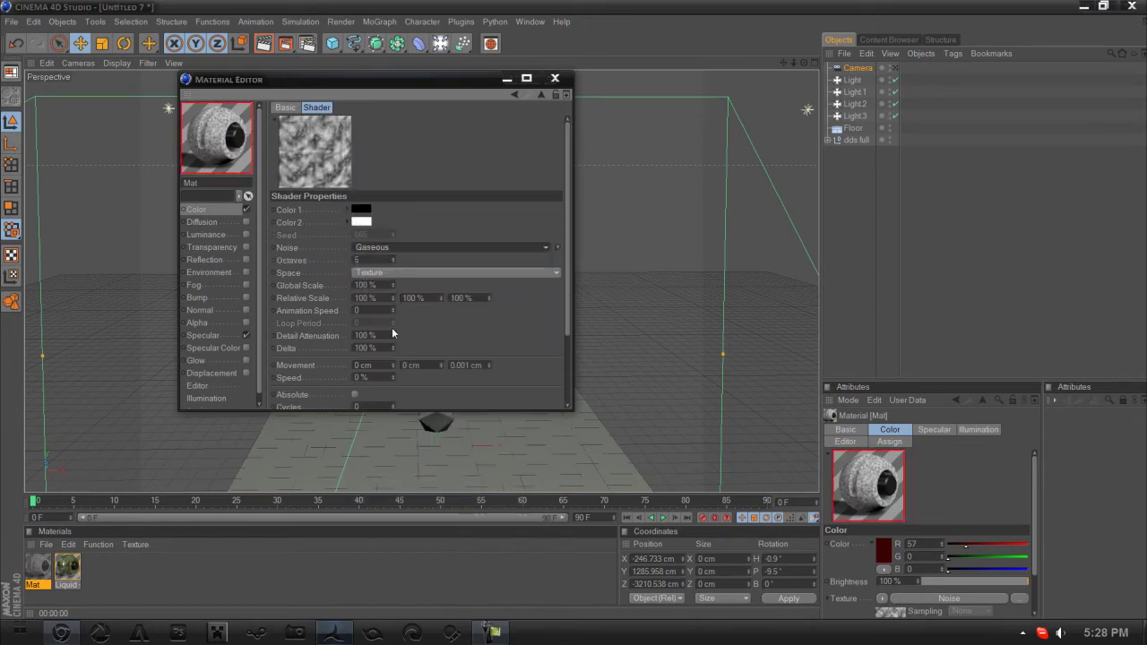
Set the noise shader's Color 1 to dark red (RGB 68, 0, 0) and Color 2 to a brighter red.
{"action": "left_click", "coordinate": [363, 224]}
{"action": "left_click_drag", "start_coordinate": [353, 218], "coordinate": [381, 225]}
{"action": "left_click", "coordinate": [340, 282]}
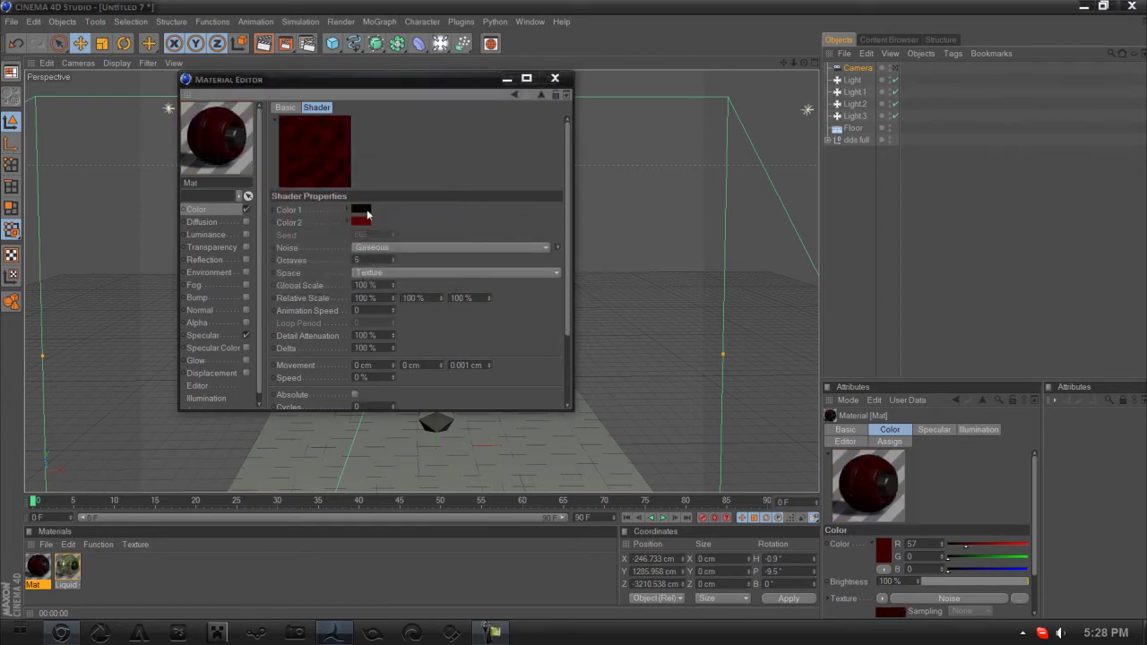
{"action": "left_click", "coordinate": [367, 209]}
{"action": "left_click", "coordinate": [343, 267]}
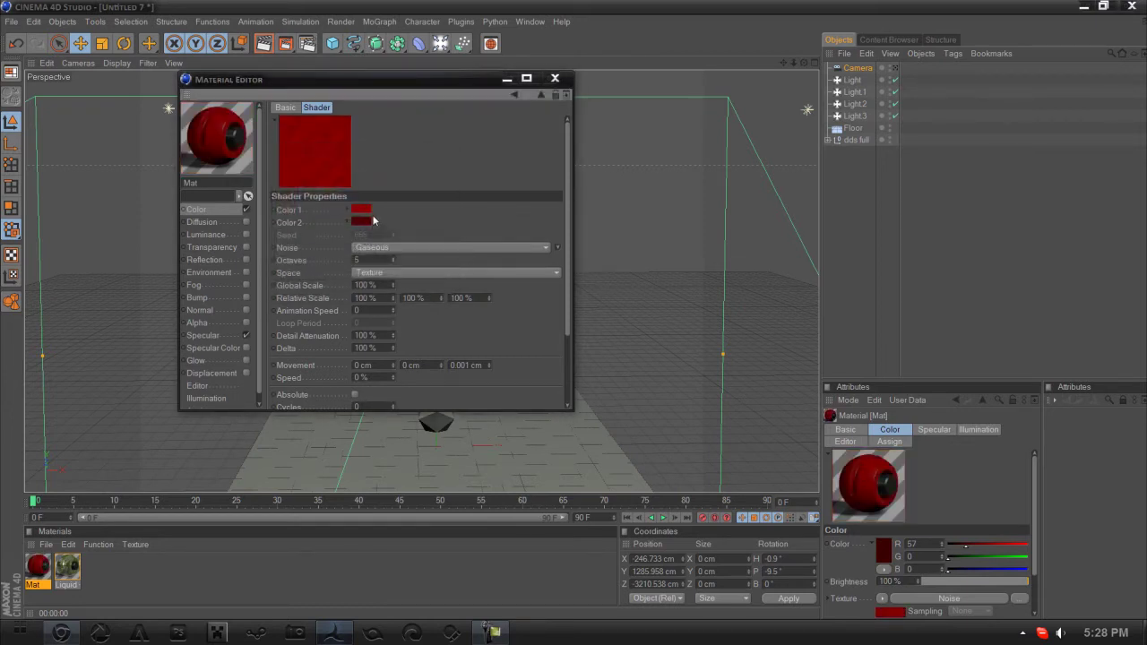
{"action": "left_click", "coordinate": [363, 221]}
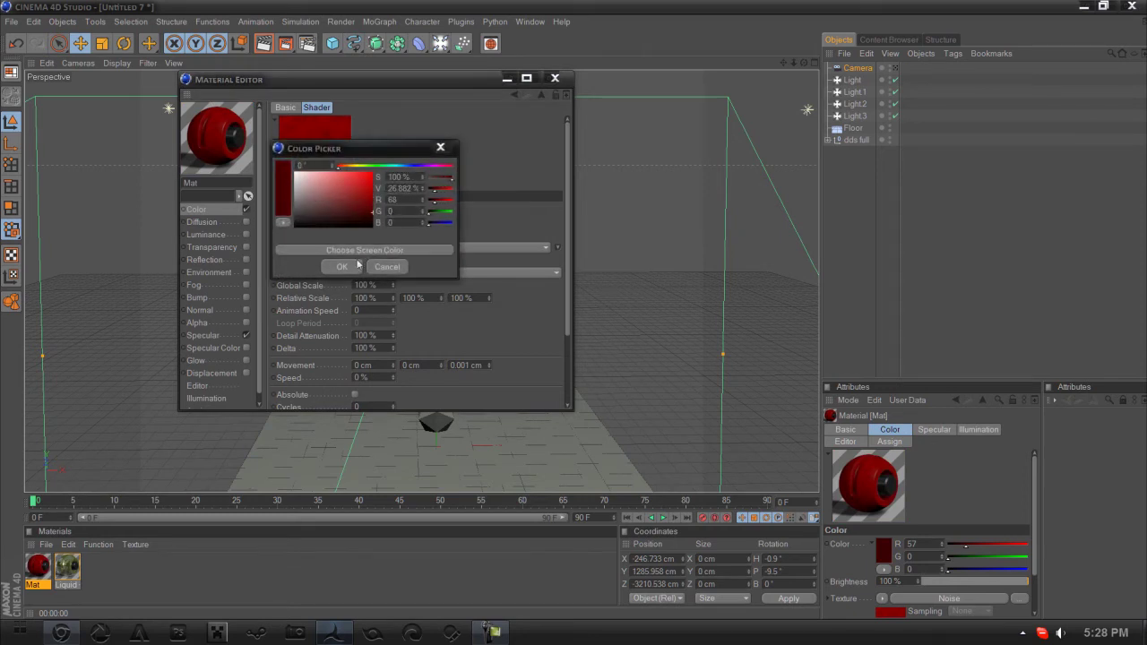
{"action": "left_click", "coordinate": [343, 267]}
{"action": "left_click", "coordinate": [368, 225]}
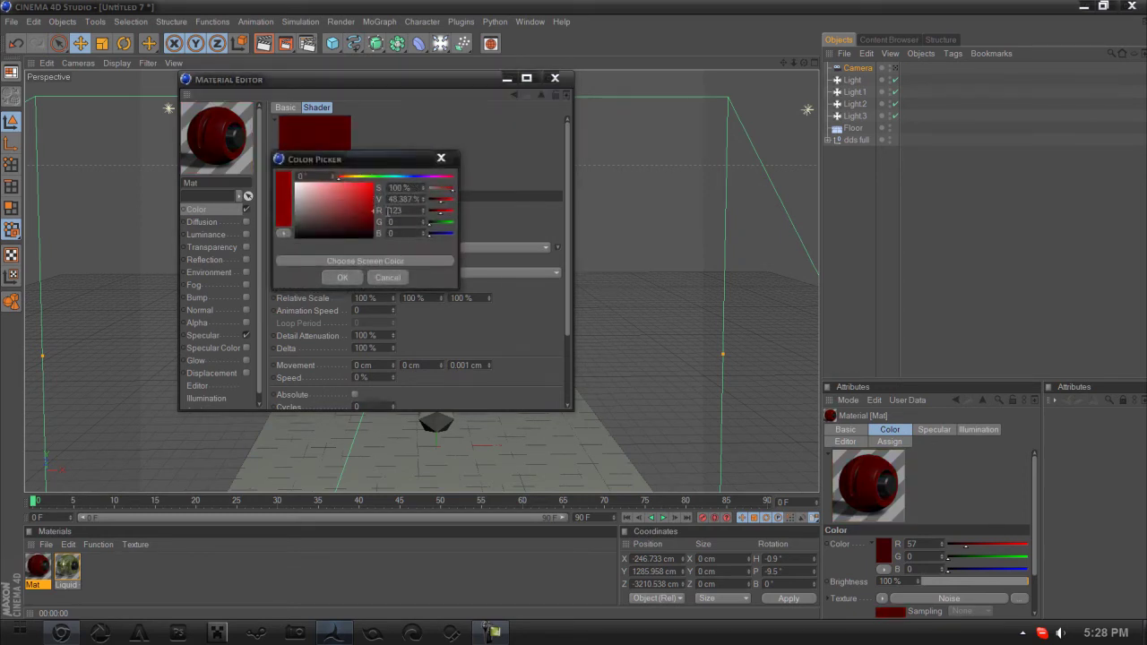
{"action": "left_click", "coordinate": [343, 277]}
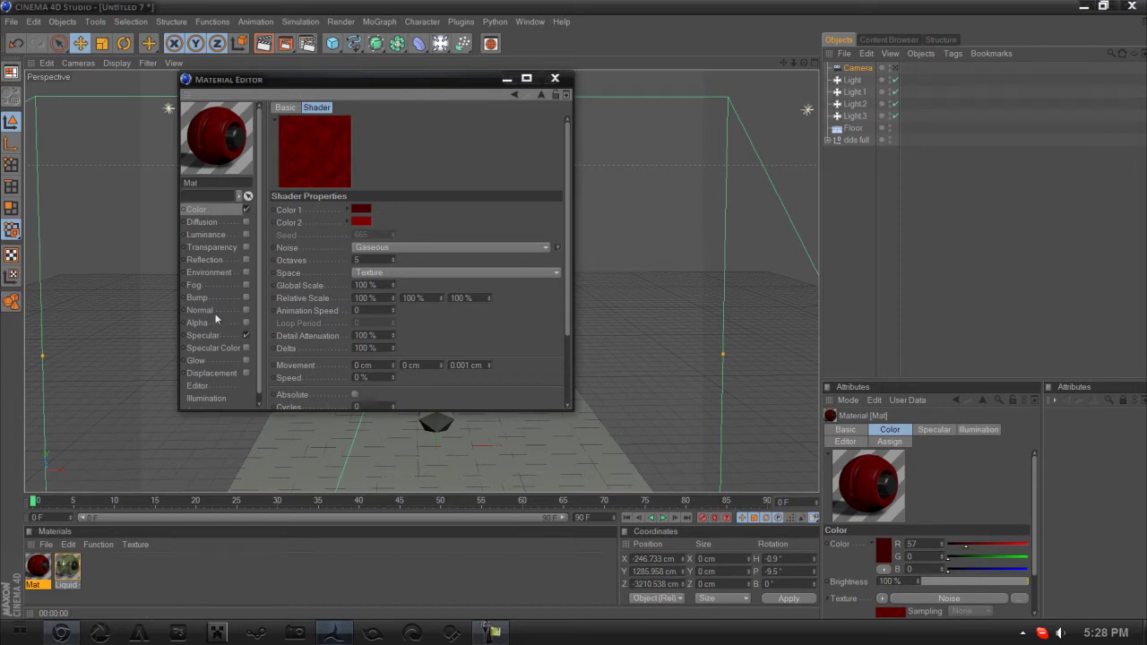
Enable Bump on the red material with the Pavement surface texture and set its strength to 35%.
{"action": "left_click", "coordinate": [202, 335]}
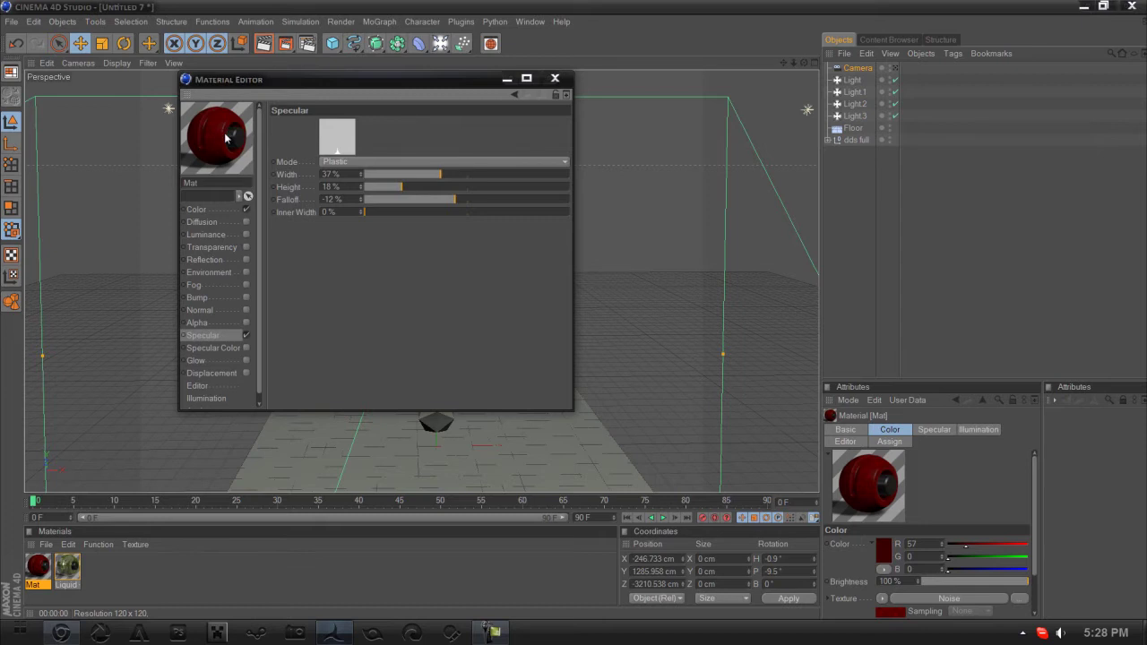
{"action": "left_click", "coordinate": [226, 301]}
{"action": "left_click", "coordinate": [246, 298]}
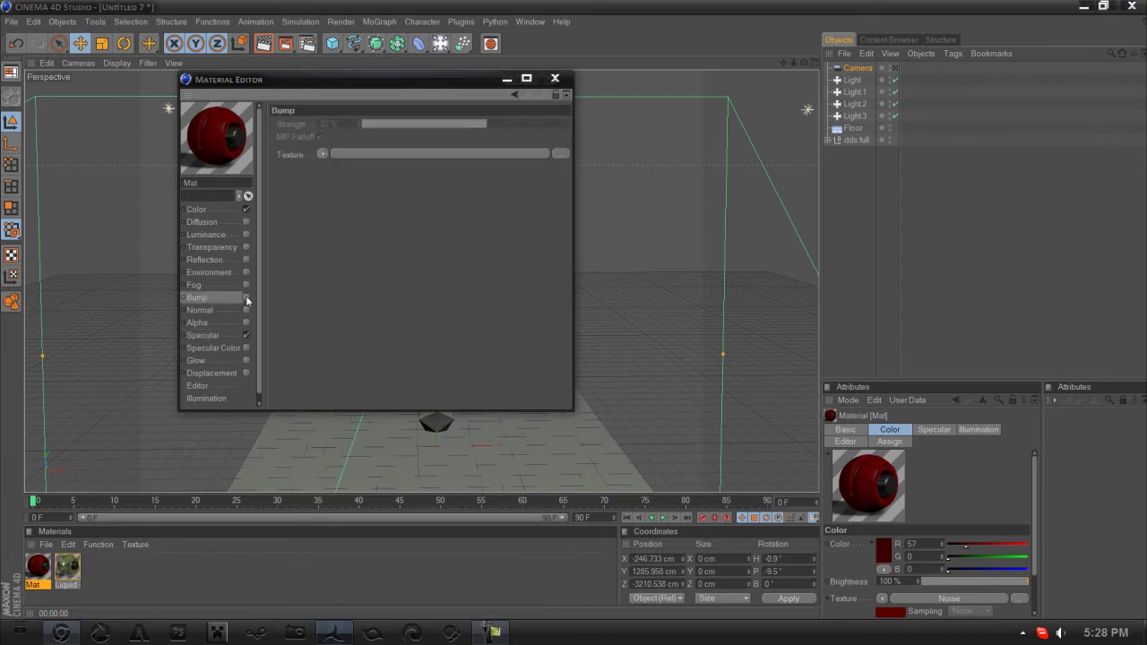
{"action": "left_click", "coordinate": [322, 155]}
{"action": "mouse_move", "coordinate": [344, 434]}
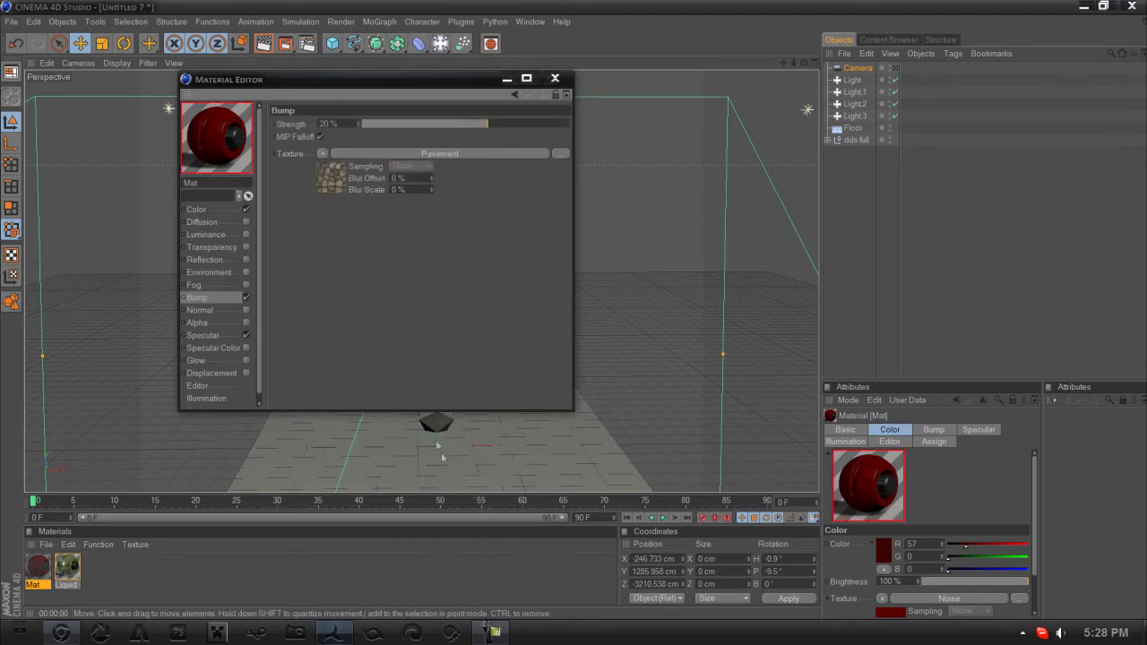
{"action": "left_click", "coordinate": [435, 466]}
{"action": "left_click_drag", "start_coordinate": [489, 130], "coordinate": [503, 128]}
Set the red material's specular width to 40% and inner width to 14%, and fine-tune its bump strength.
{"action": "left_click", "coordinate": [226, 337]}
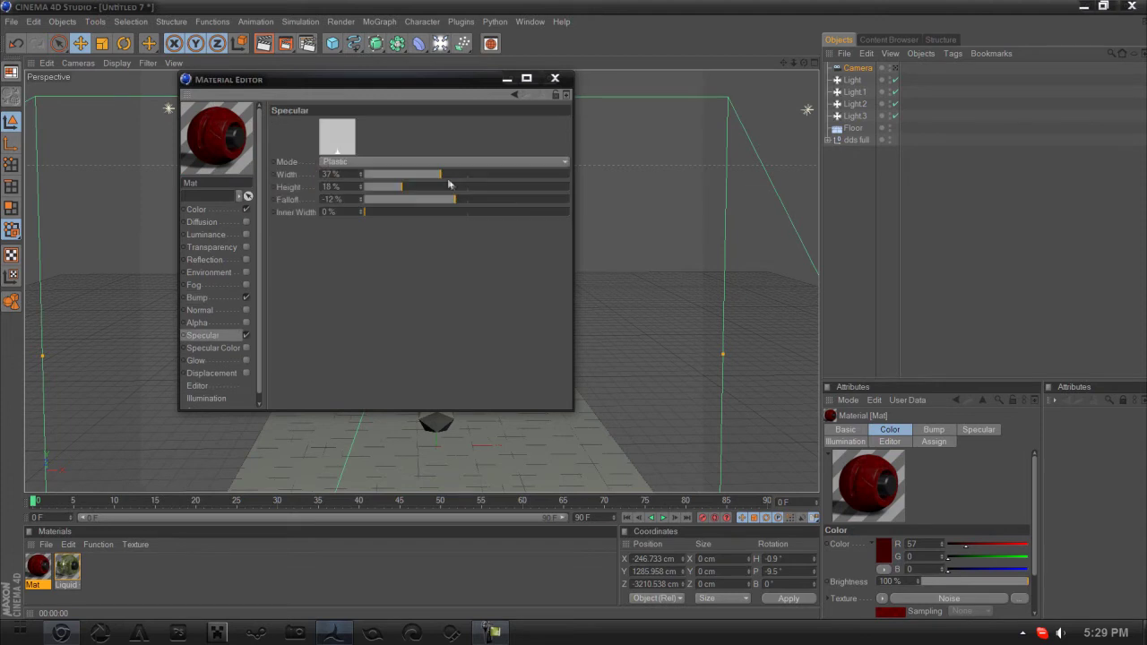
{"action": "left_click_drag", "start_coordinate": [446, 174], "coordinate": [448, 174]}
{"action": "left_click_drag", "start_coordinate": [373, 216], "coordinate": [389, 221]}
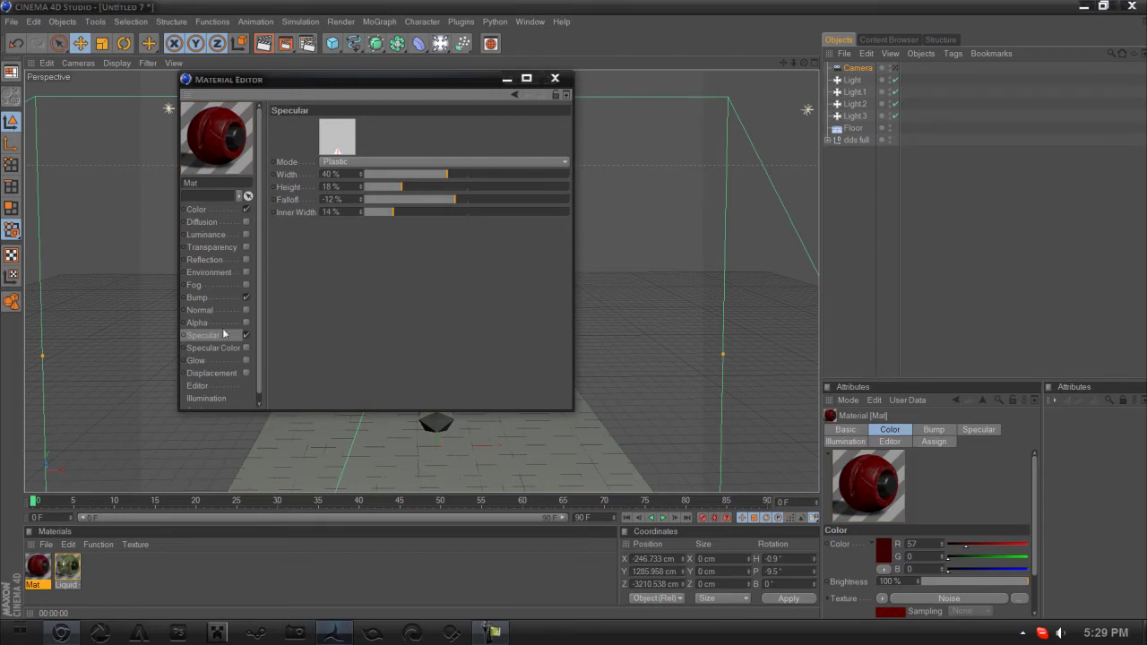
{"action": "left_click", "coordinate": [222, 297]}
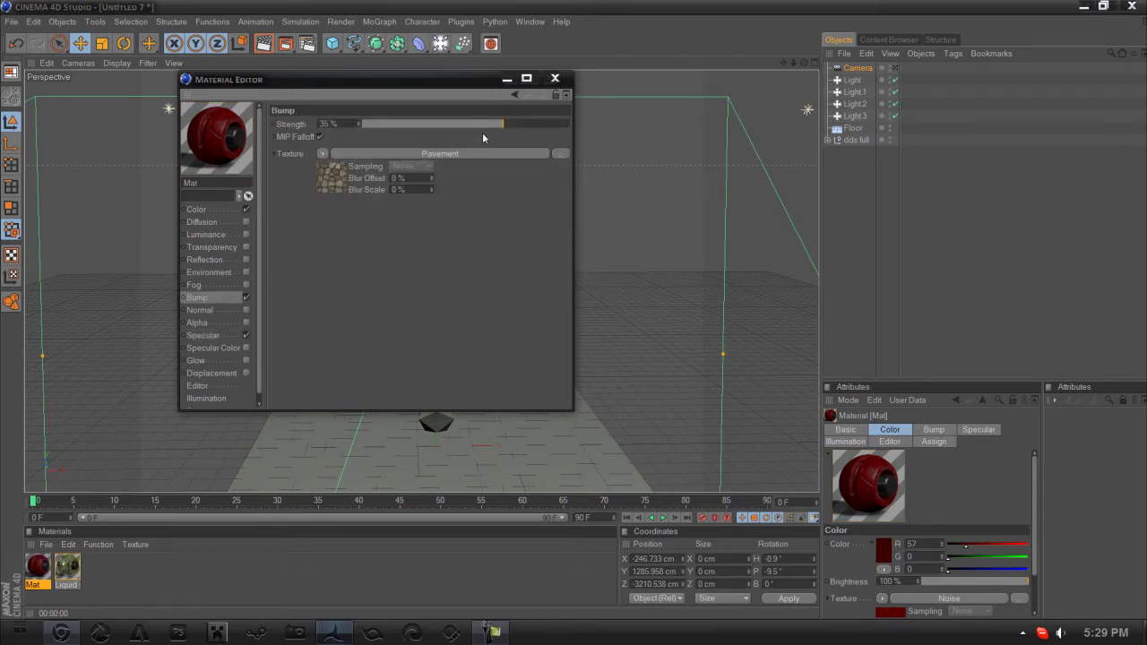
{"action": "left_click_drag", "start_coordinate": [489, 124], "coordinate": [498, 126]}
{"action": "left_click", "coordinate": [555, 78]}
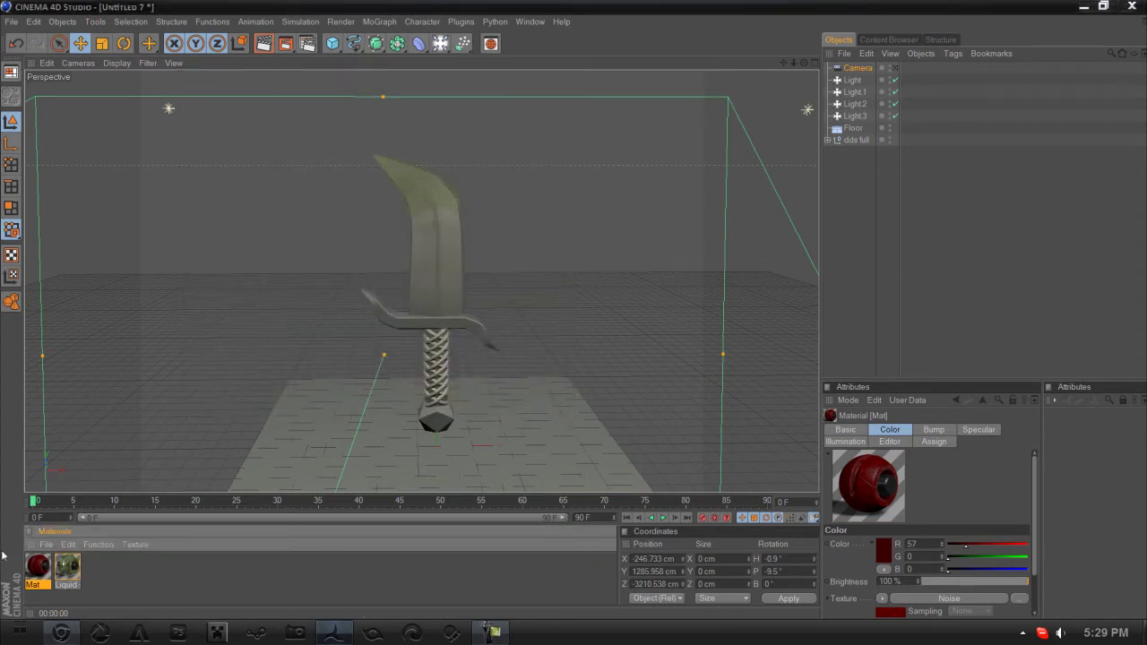
Apply the red material to the dagger's blade and render the view.
{"action": "left_click_drag", "start_coordinate": [499, 290], "coordinate": [430, 251]}
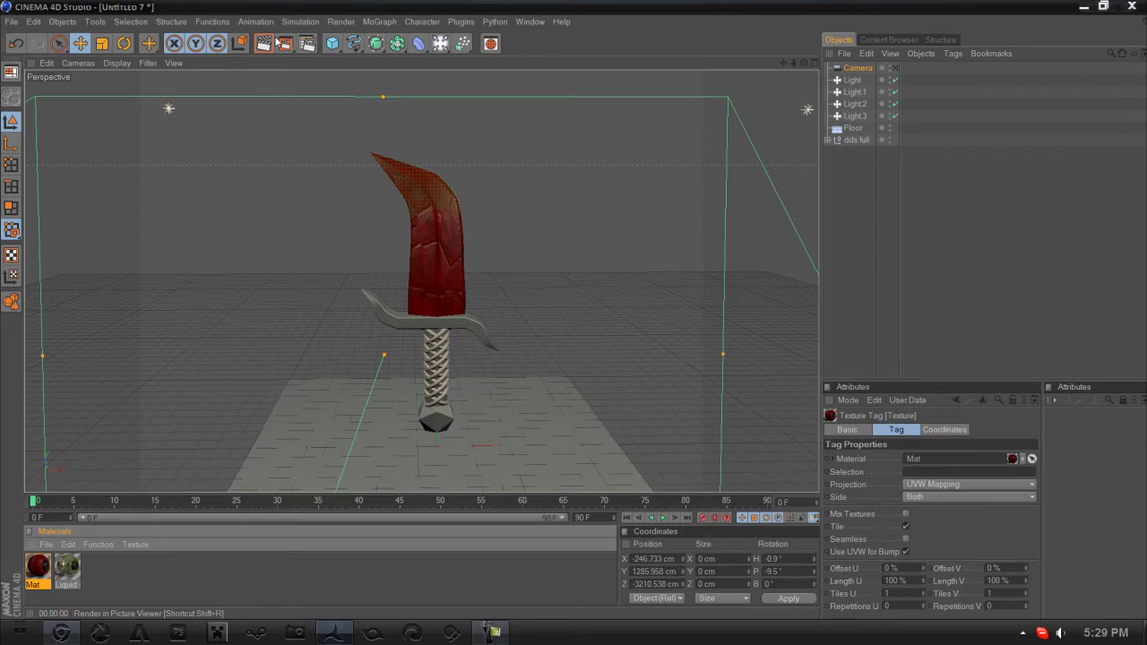
{"action": "left_click", "coordinate": [264, 43]}
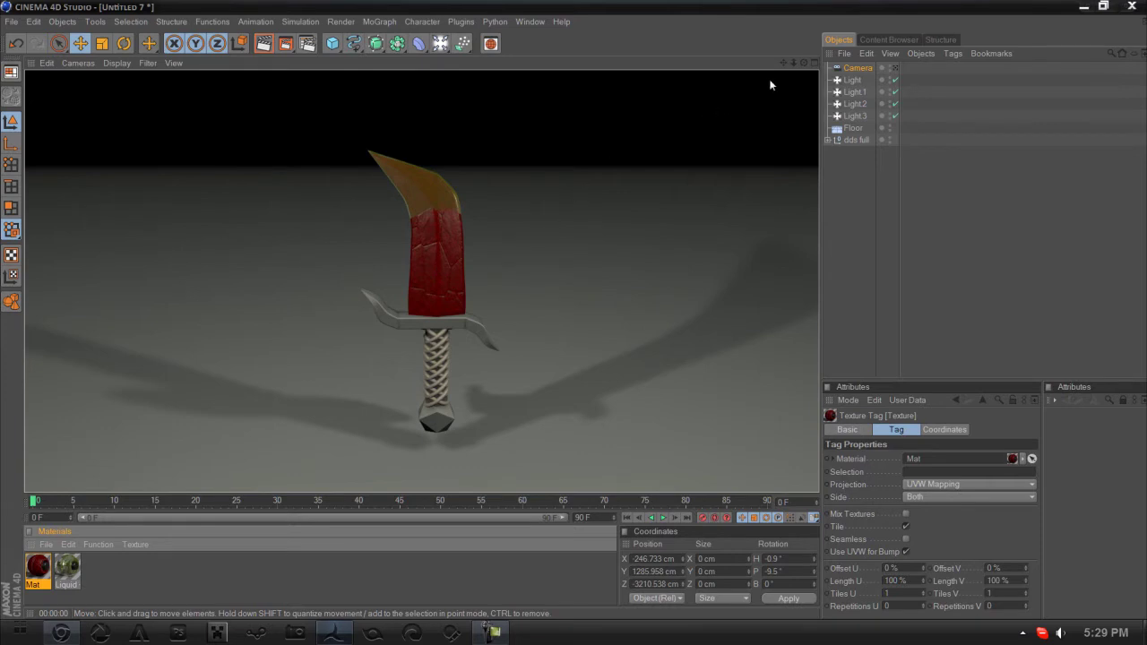
Raise the dds blade group inside dds full to Y 414.479 cm, above the hand guard.
{"action": "left_click_drag", "start_coordinate": [783, 63], "coordinate": [780, 24]}
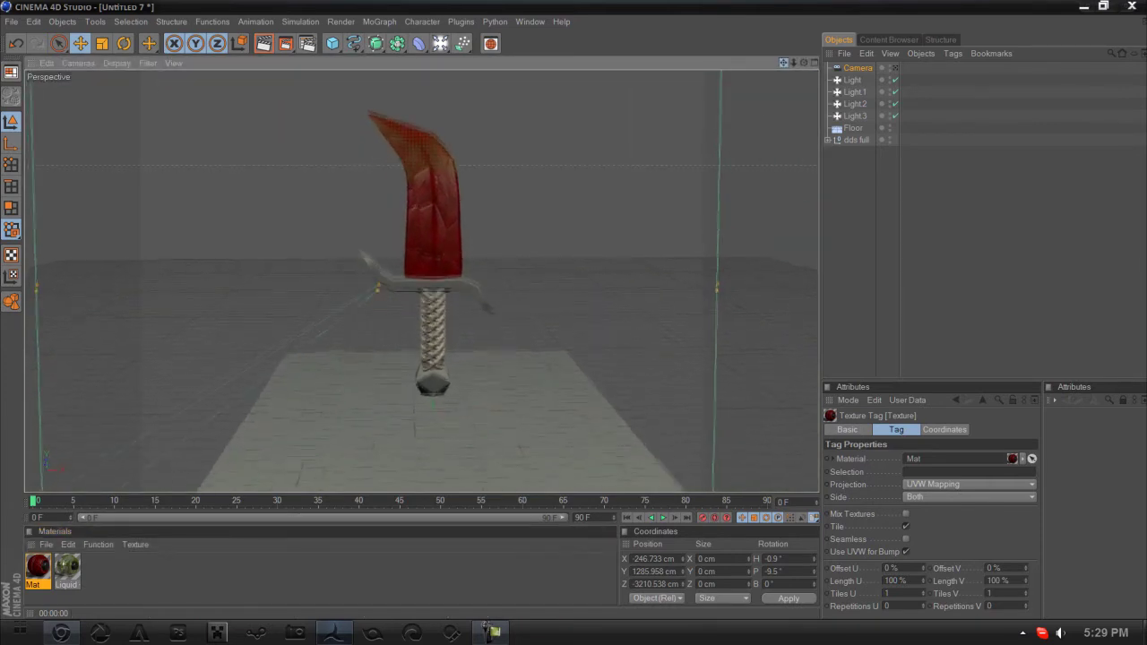
{"action": "scroll", "coordinate": [477, 305], "scroll_direction": "up", "scroll_amount": 5}
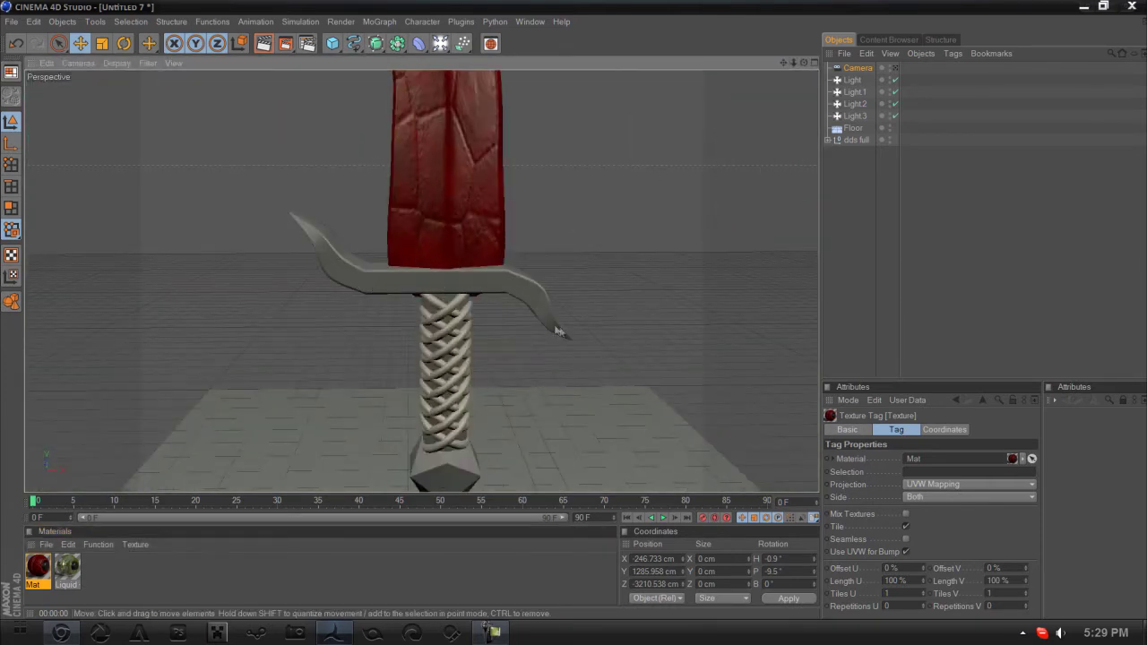
{"action": "left_click", "coordinate": [827, 140]}
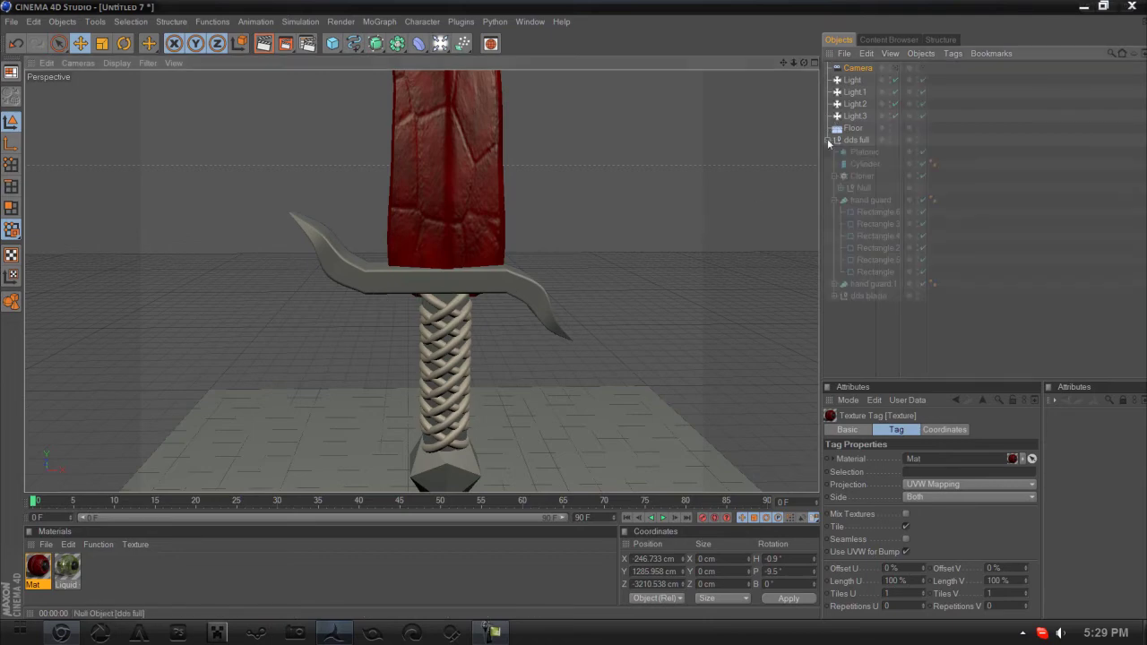
{"action": "mouse_move", "coordinate": [804, 62]}
{"action": "left_mouse_down"}
{"action": "mouse_move", "coordinate": [803, 27]}
{"action": "mouse_move", "coordinate": [784, 36]}
{"action": "mouse_move", "coordinate": [785, 18]}
{"action": "mouse_move", "coordinate": [788, 56]}
{"action": "left_mouse_up"}
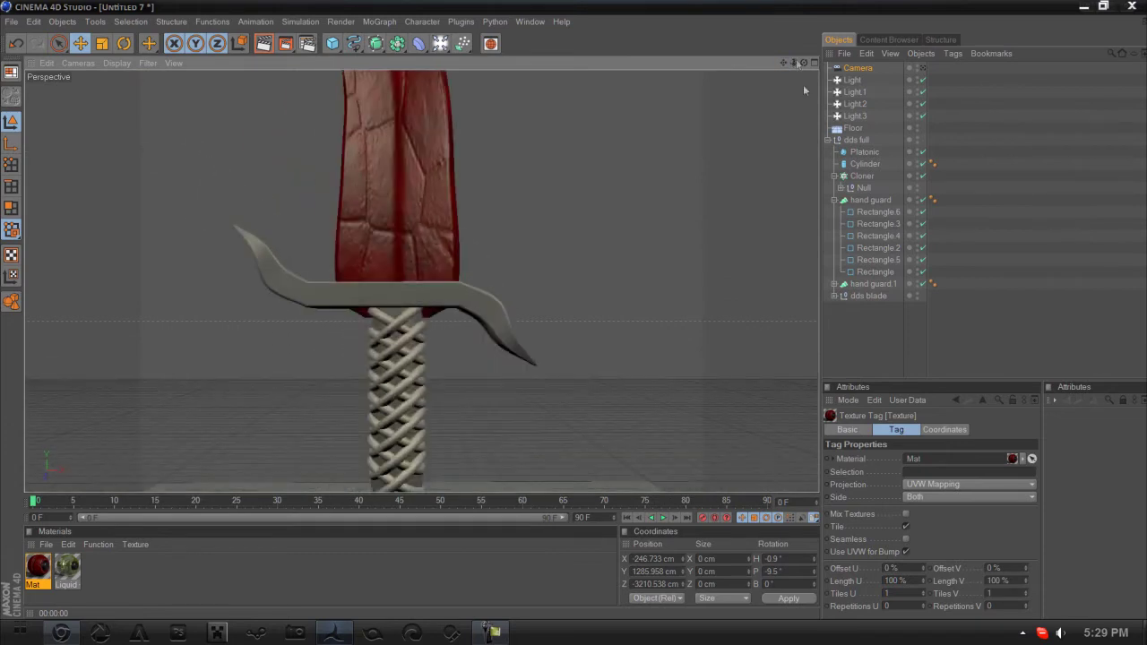
{"action": "left_click", "coordinate": [834, 200]}
{"action": "left_click", "coordinate": [860, 210]}
{"action": "left_click", "coordinate": [865, 224]}
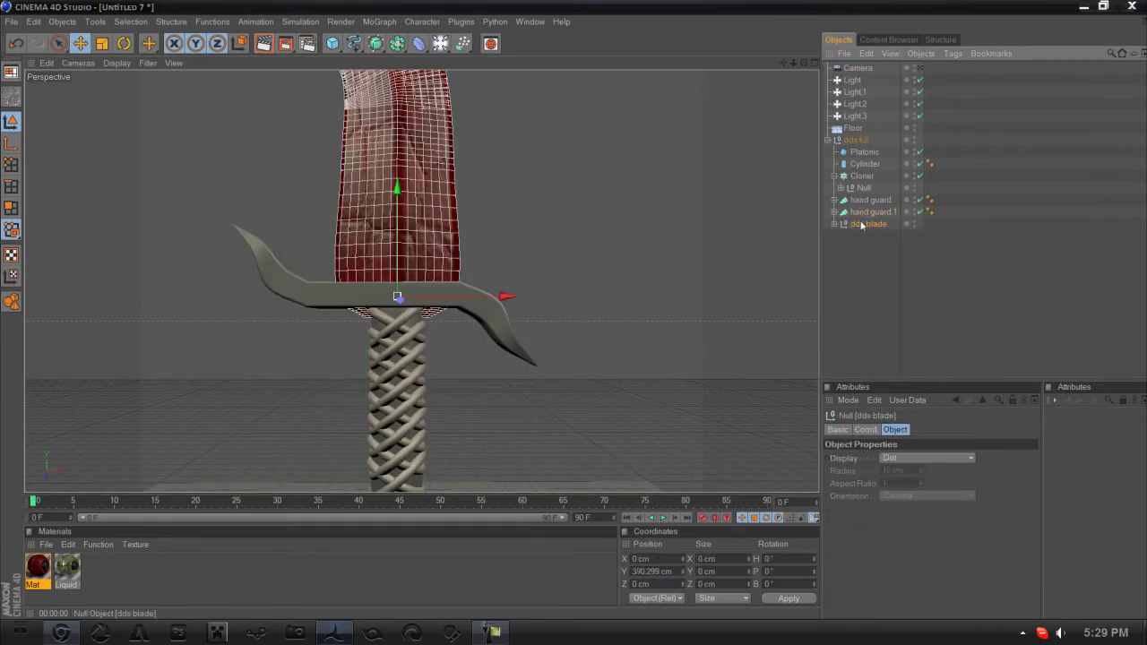
{"action": "left_click_drag", "start_coordinate": [403, 212], "coordinate": [405, 202]}
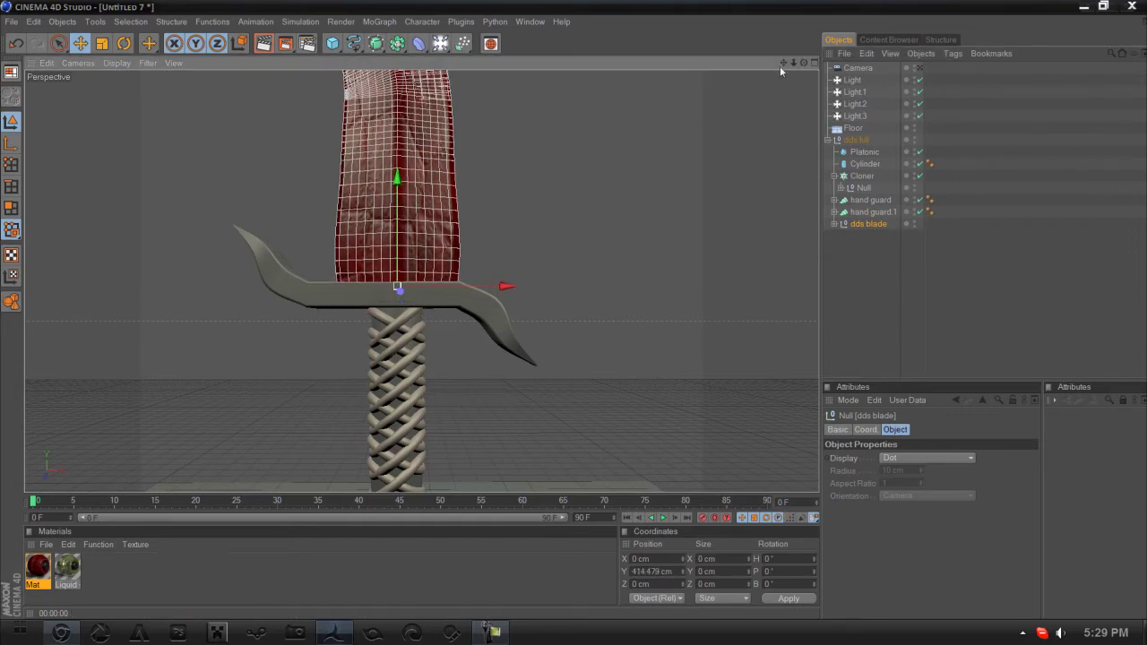
Render a close view of the blade's upper part to check its materials.
{"action": "left_click_drag", "start_coordinate": [783, 63], "coordinate": [766, 267]}
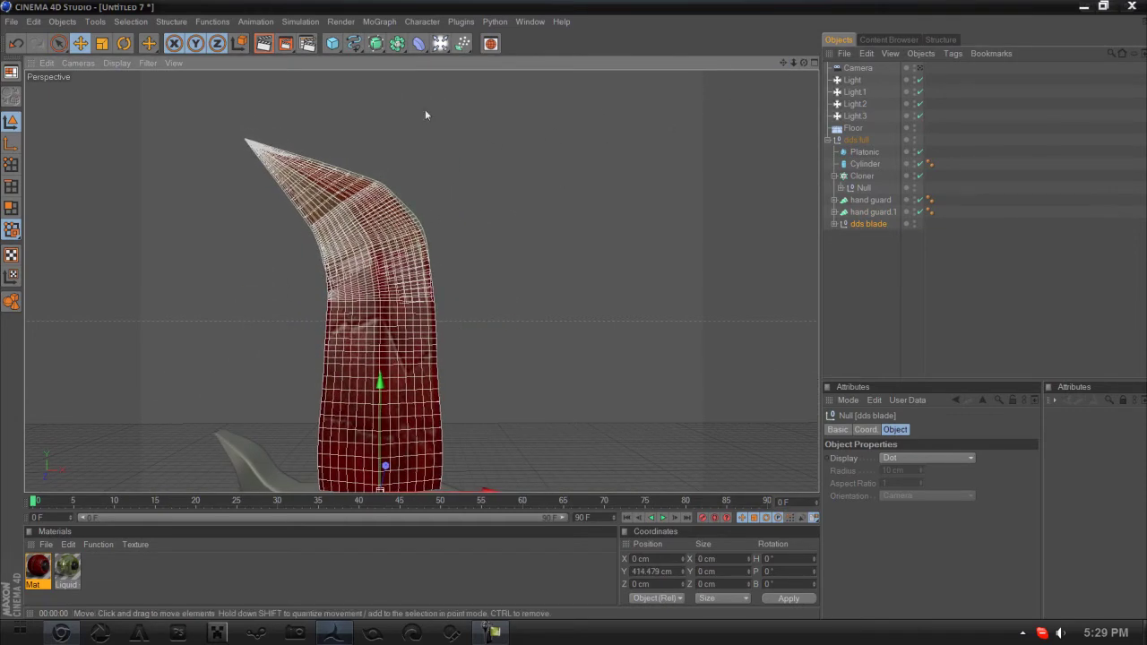
{"action": "left_click", "coordinate": [271, 50]}
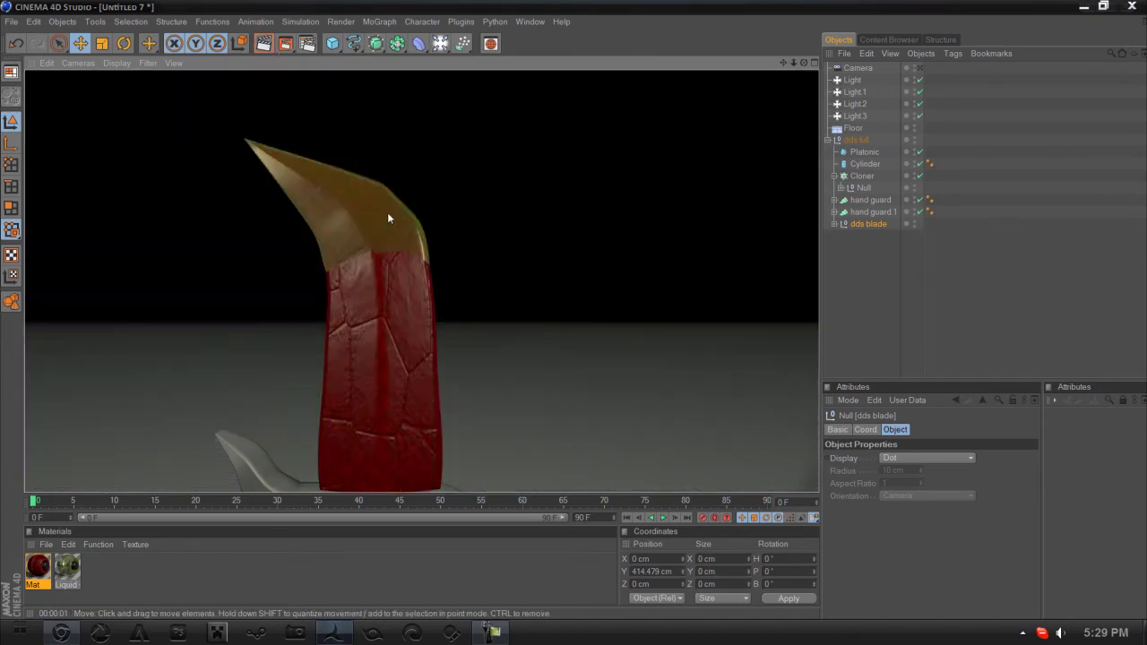
{"action": "scroll", "coordinate": [387, 213], "scroll_direction": "down", "scroll_amount": 8}
{"action": "scroll", "coordinate": [395, 210], "scroll_direction": "up", "scroll_amount": 3}
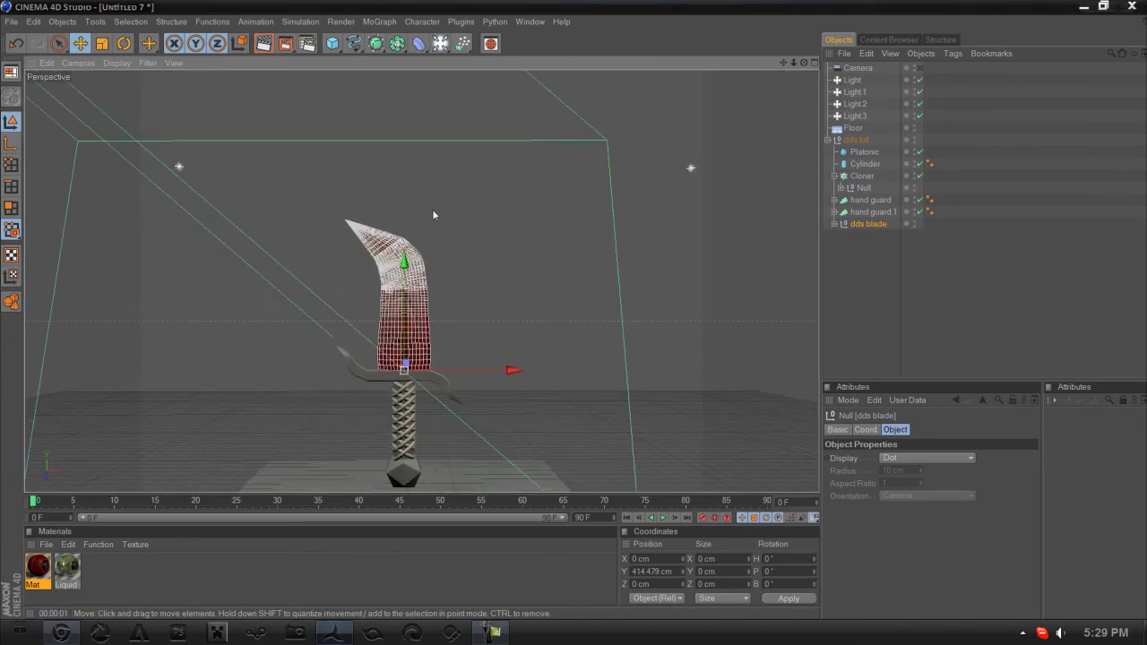
Return the viewport to the scene camera and collapse the dds full group.
{"action": "left_click", "coordinate": [920, 68]}
{"action": "left_click", "coordinate": [826, 142]}
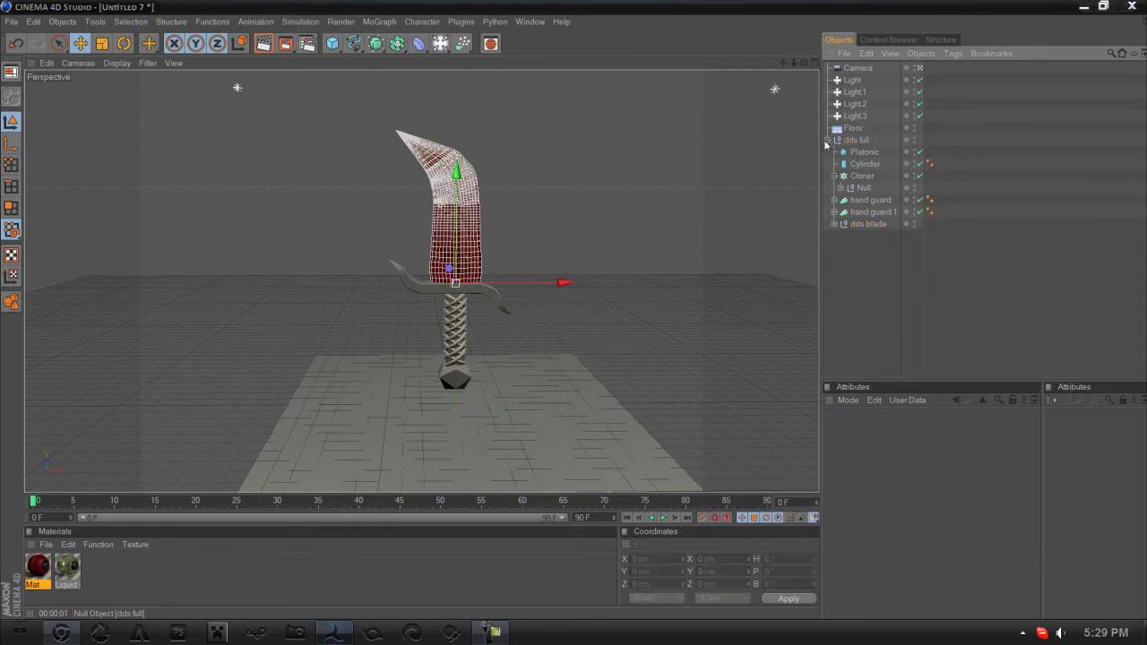
{"action": "left_click", "coordinate": [827, 142]}
Change the Liquid - Olive Oil material's color to near black (RGB 13, 13, 13).
{"action": "left_click", "coordinate": [67, 574]}
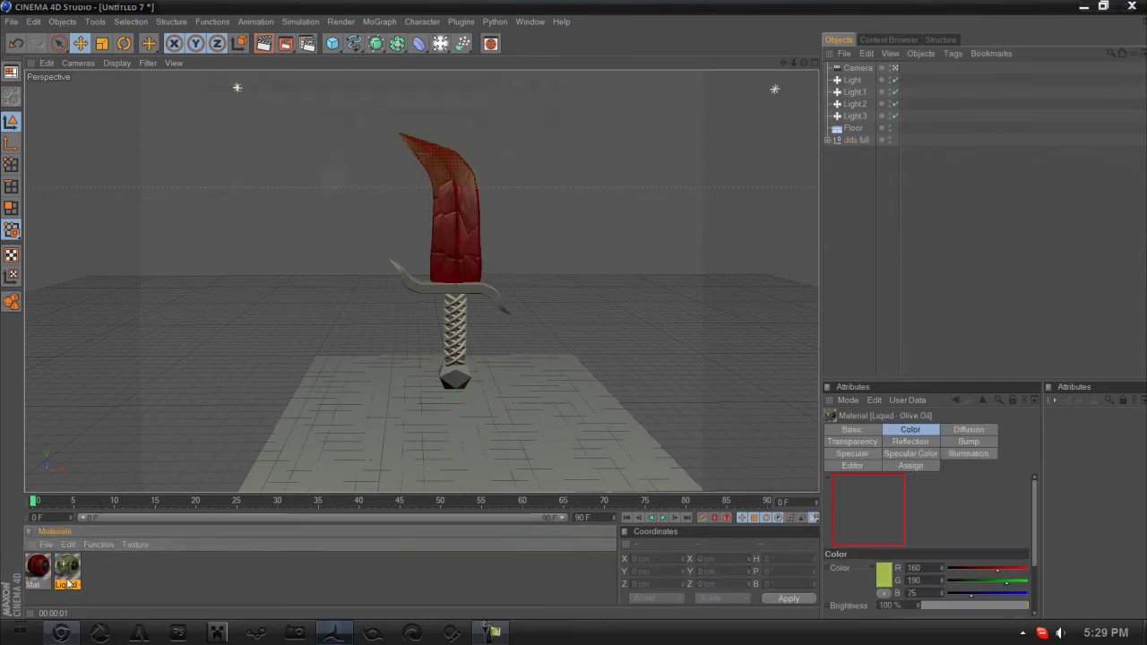
{"action": "double_click", "coordinate": [69, 583]}
{"action": "left_click", "coordinate": [330, 133]}
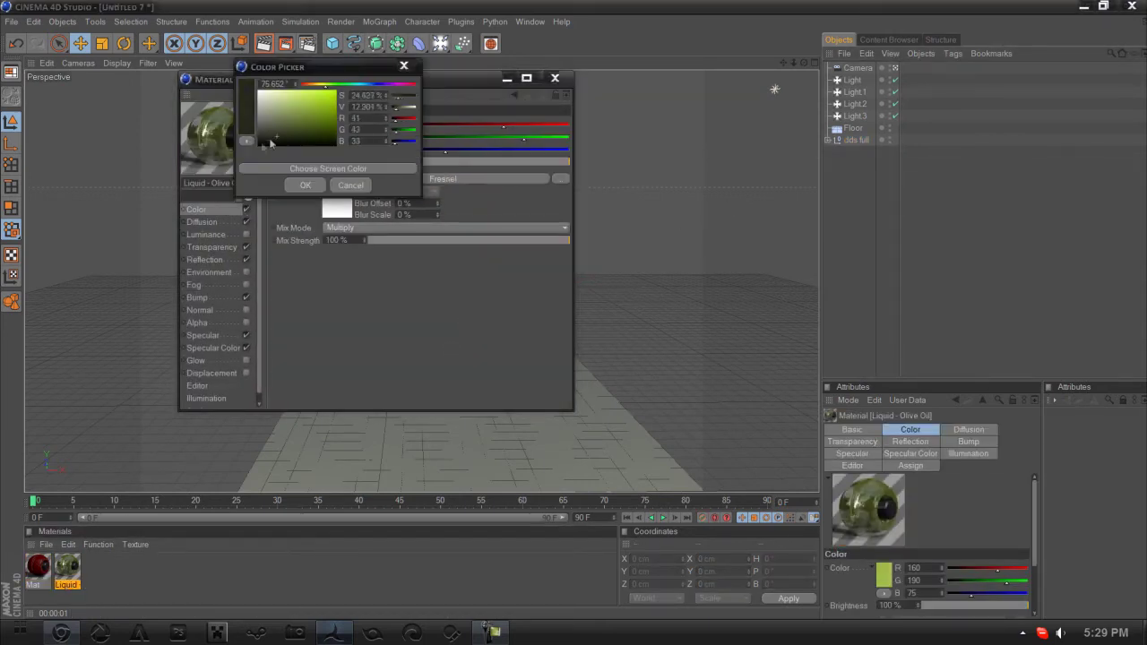
{"action": "left_click", "coordinate": [247, 145]}
{"action": "left_click", "coordinate": [302, 184]}
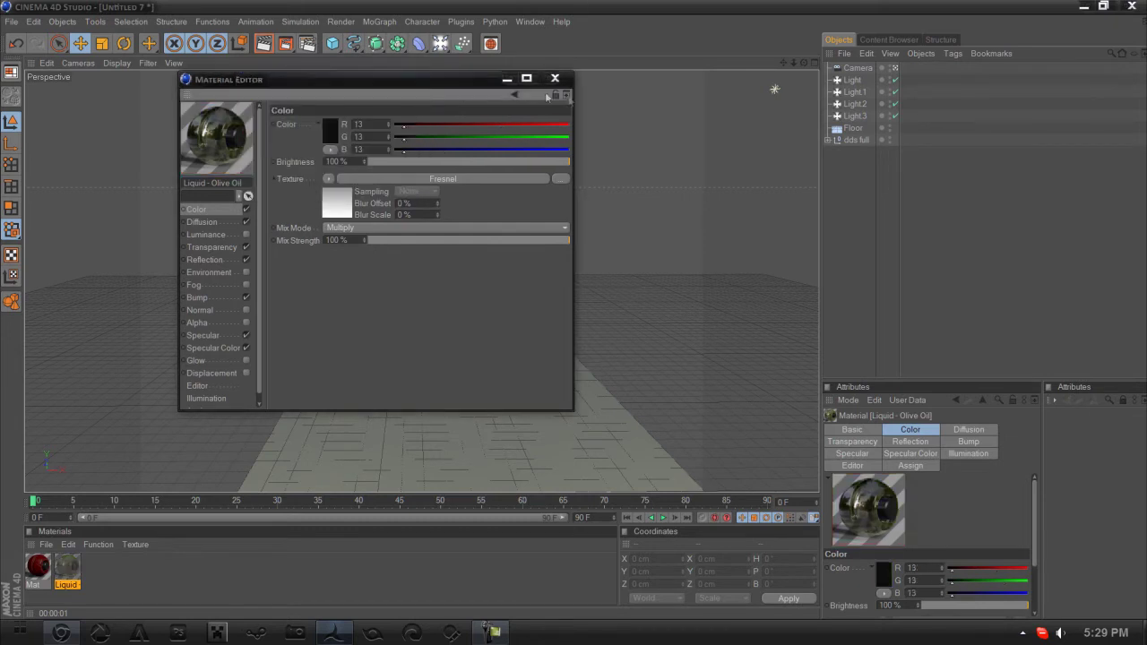
{"action": "left_click", "coordinate": [555, 78]}
Apply the darkened Olive Oil material to the floor and render the view.
{"action": "left_click_drag", "start_coordinate": [199, 441], "coordinate": [313, 431]}
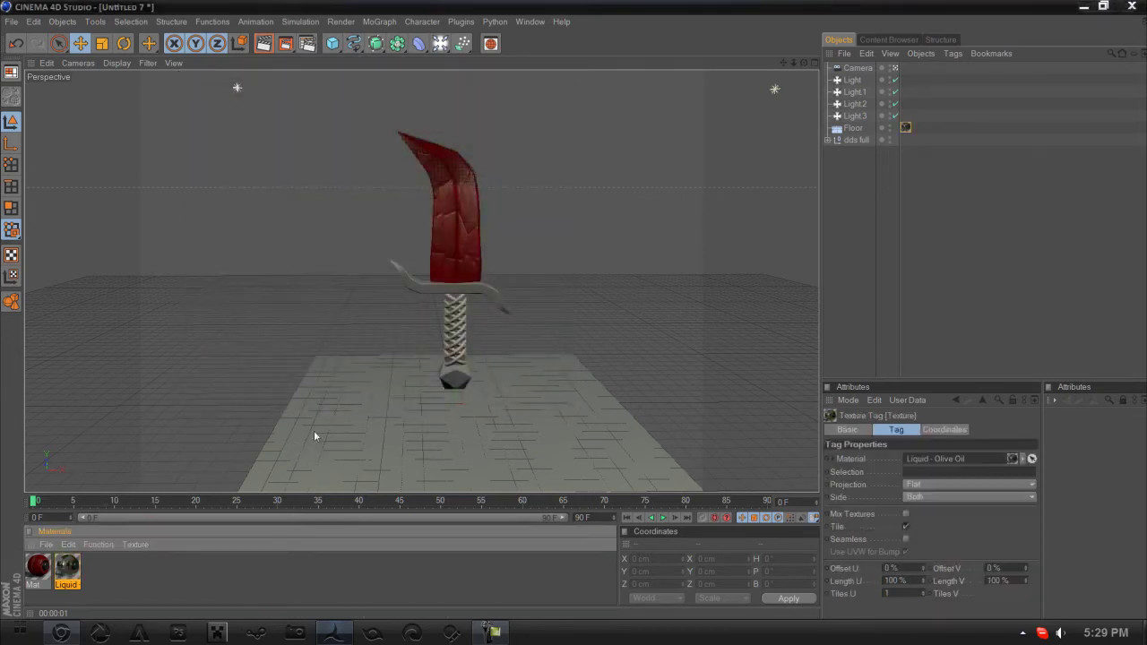
{"action": "left_click", "coordinate": [263, 43]}
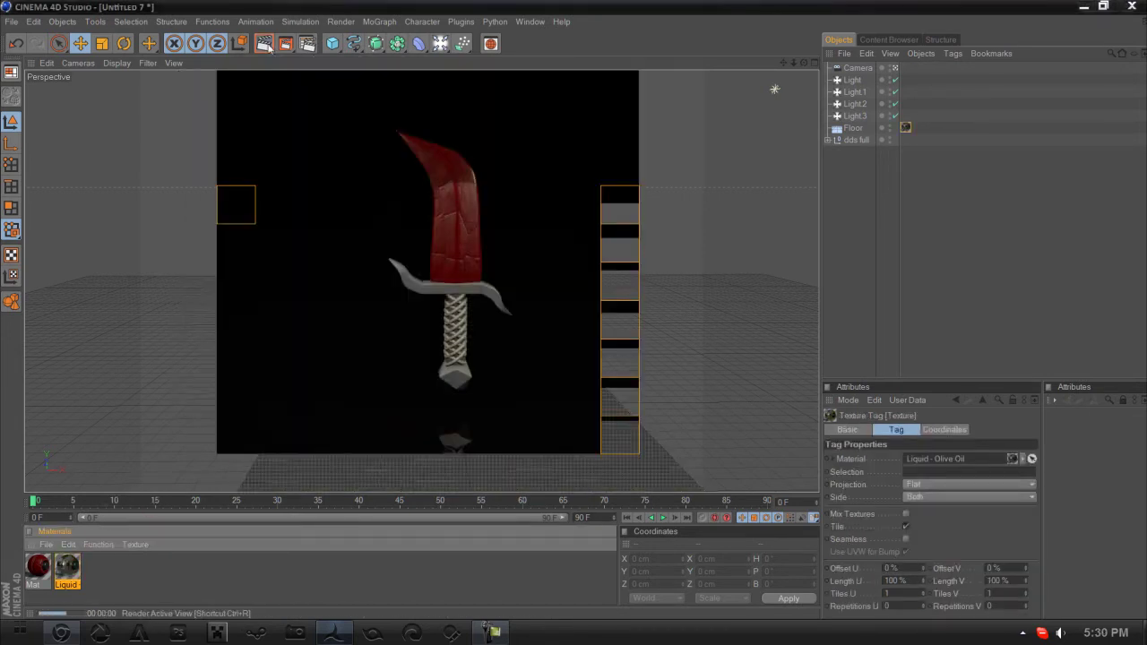
Expand the dds full and dds blade groups and select the dds poison object.
{"action": "left_click", "coordinate": [832, 135]}
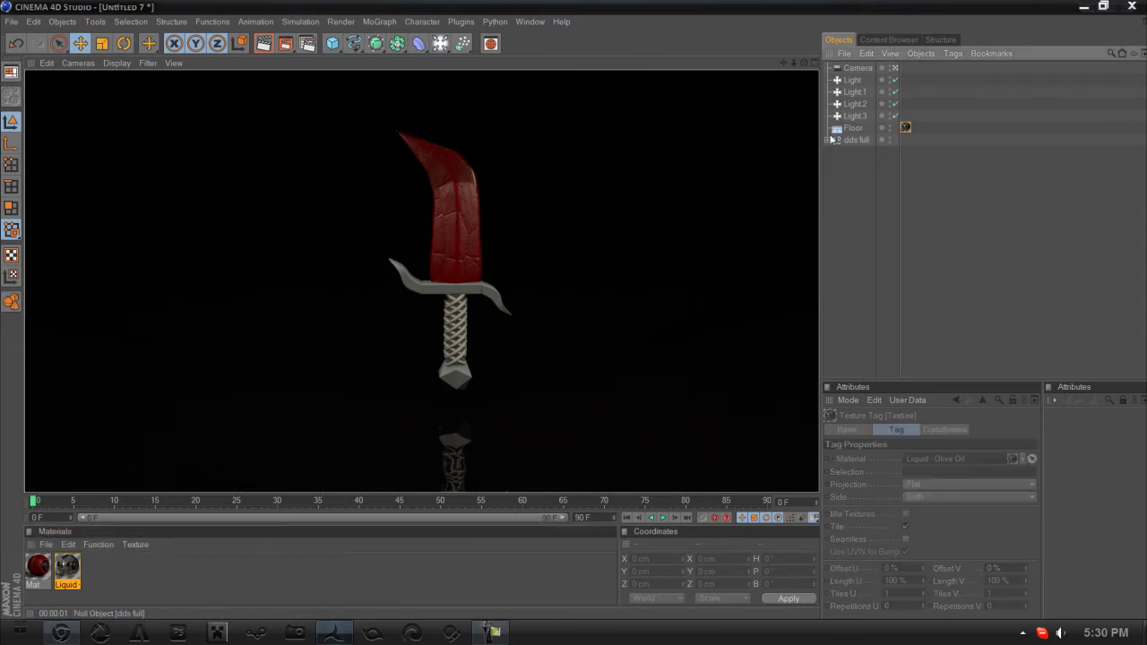
{"action": "left_click", "coordinate": [829, 140]}
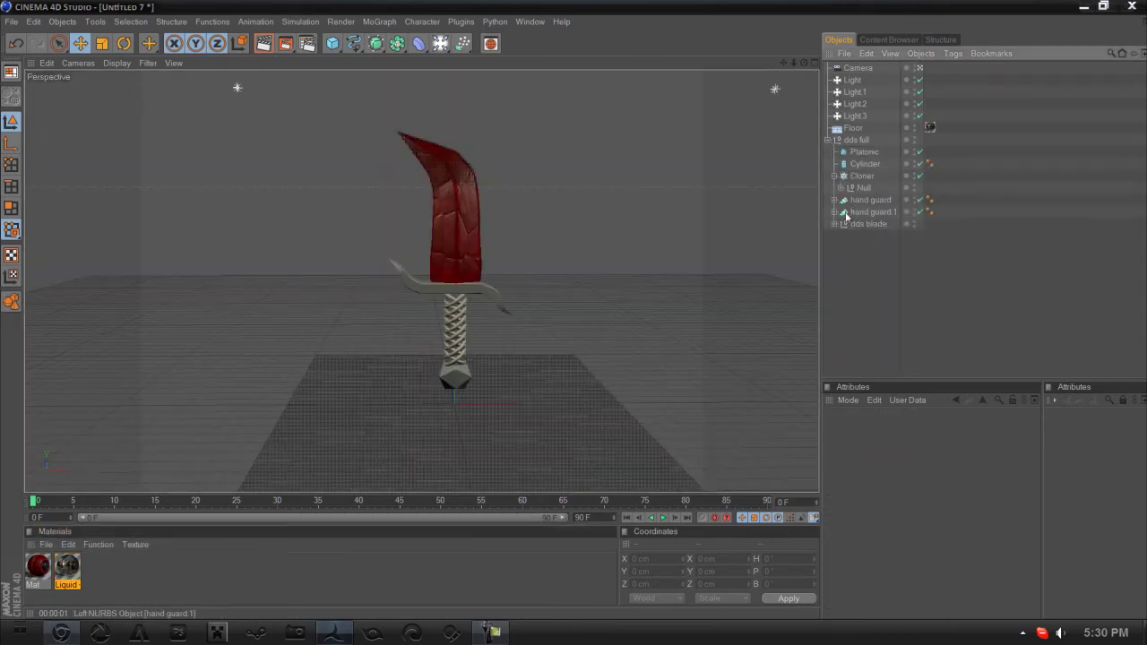
{"action": "left_click", "coordinate": [862, 164]}
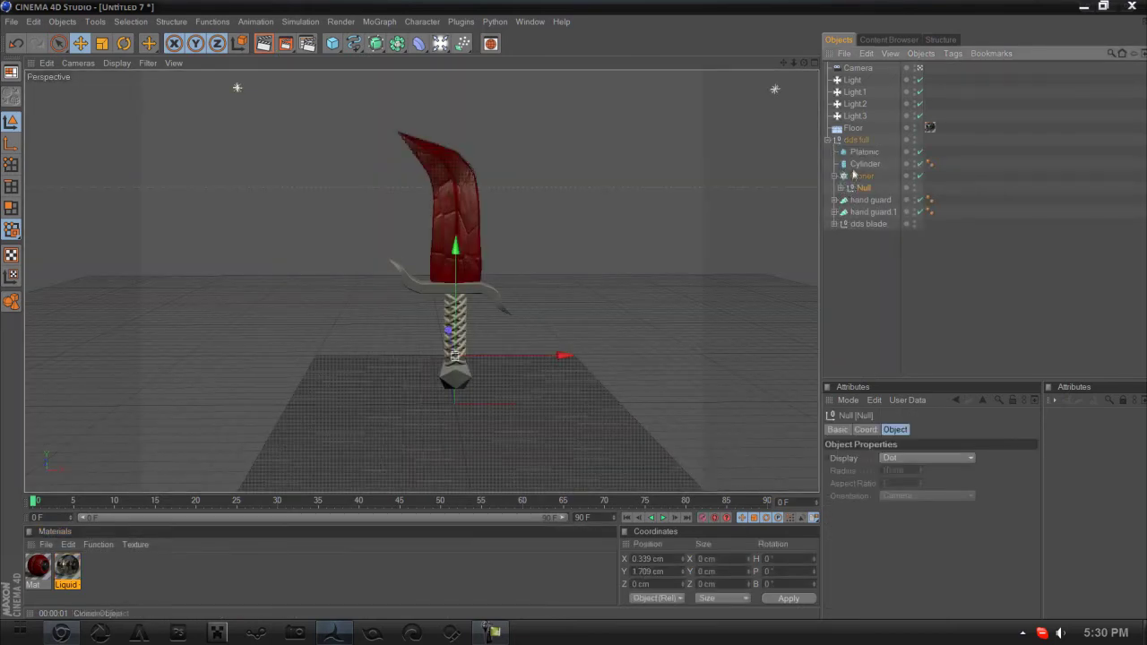
{"action": "left_click", "coordinate": [837, 221]}
{"action": "left_click", "coordinate": [835, 224]}
{"action": "left_click", "coordinate": [871, 237]}
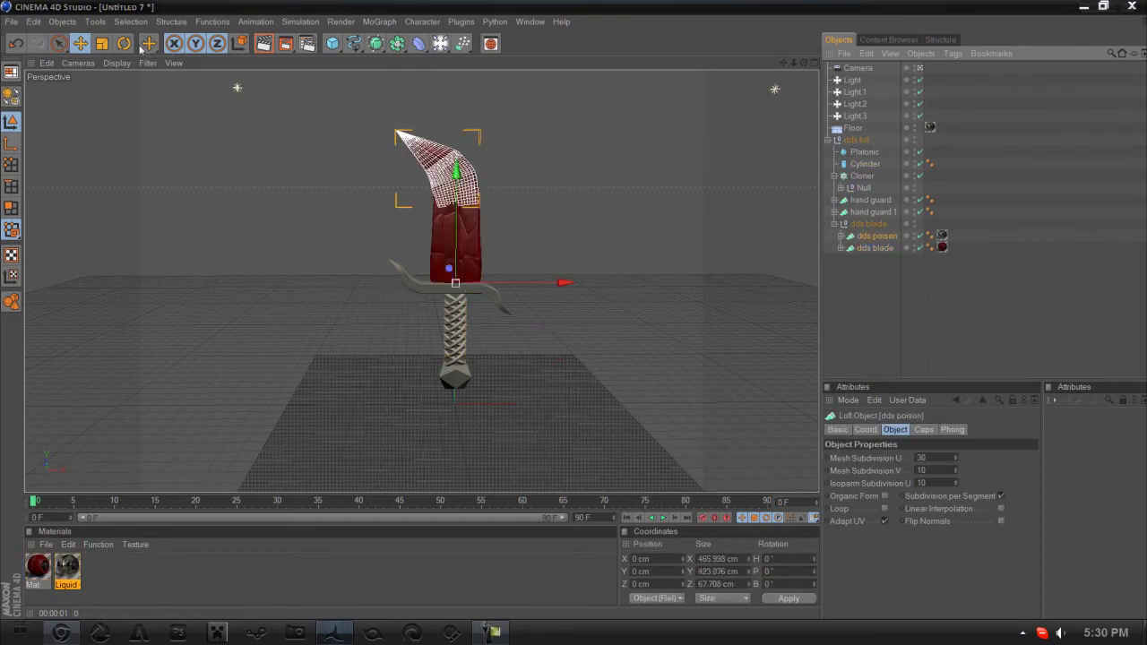
Try scaling the dds poison object up slightly, to about 473 × 429 × 69 cm, and render the view.
{"action": "left_click", "coordinate": [102, 43]}
{"action": "left_click_drag", "start_coordinate": [456, 285], "coordinate": [459, 283]}
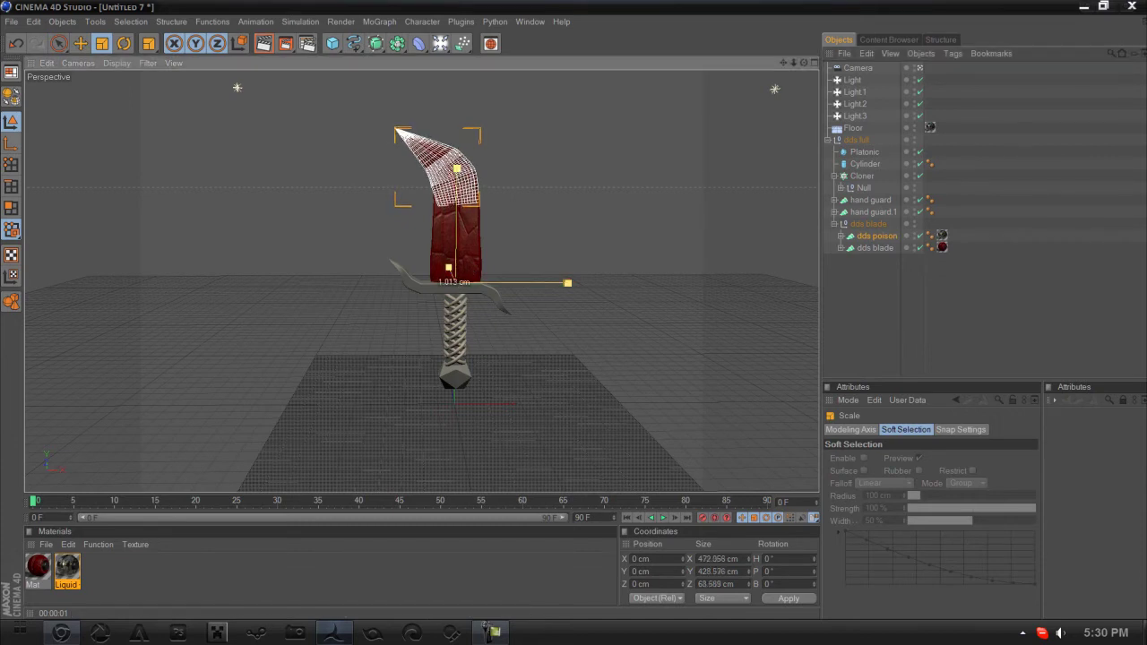
{"action": "left_click", "coordinate": [263, 43]}
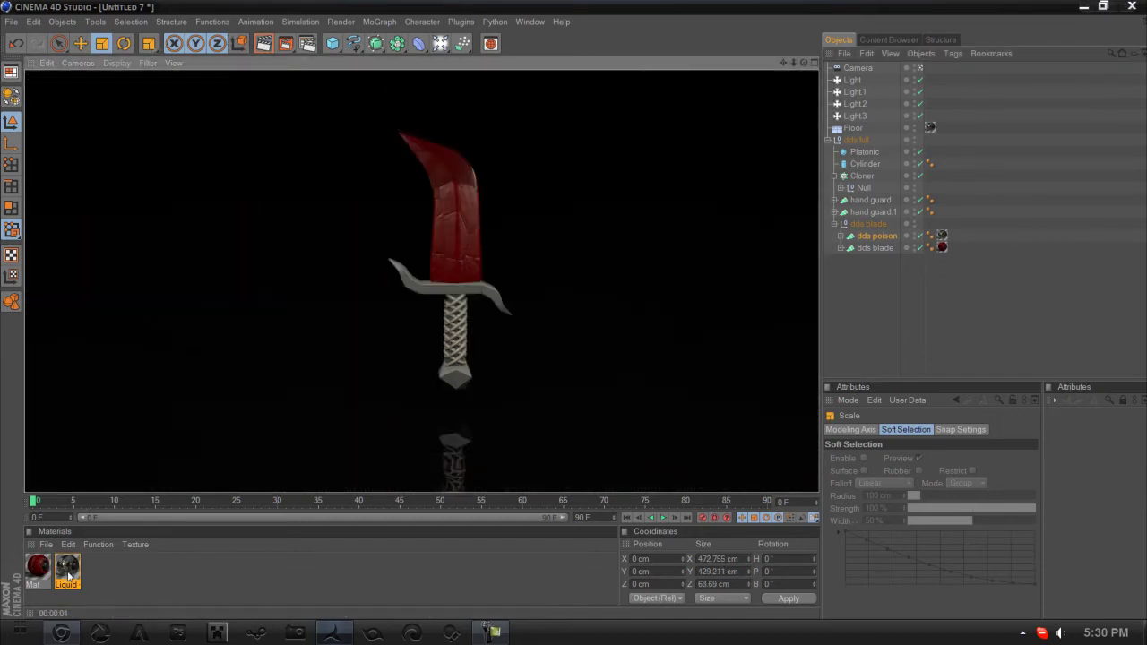
Undo the dds poison scaling, the floor's material assignment and the darkening of the Liquid - Olive Oil material.
{"action": "key", "text": "ctrl+z"}
{"action": "key", "text": "ctrl+z"}
{"action": "key", "text": "ctrl+z"}
{"action": "key", "text": "ctrl+z"}
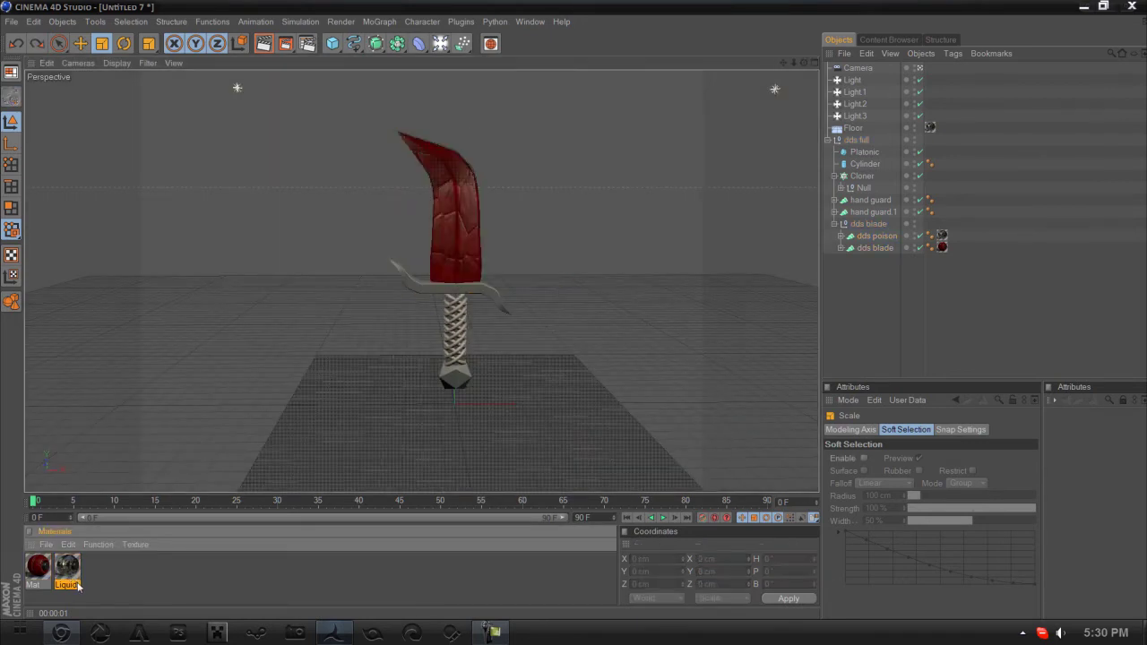
{"action": "key", "text": "ctrl+z"}
{"action": "key", "text": "ctrl+z"}
Duplicate the Liquid - Olive Oil material and set the copy's color to dark grey (RGB 41, 41, 41).
{"action": "left_click", "coordinate": [72, 570]}
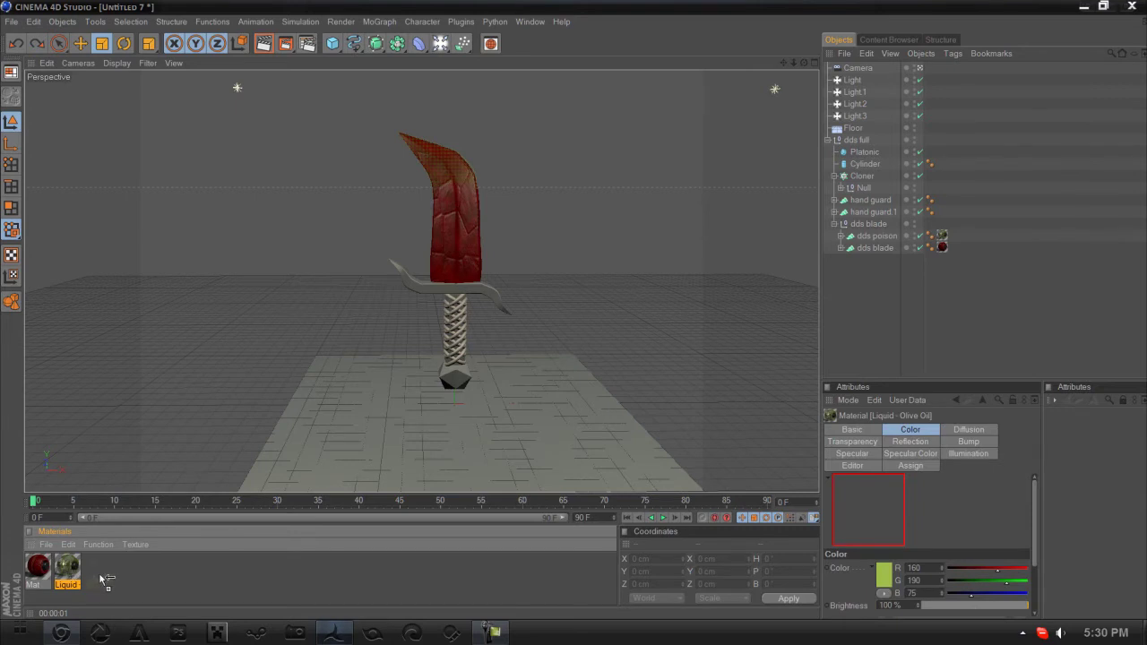
{"action": "left_click_drag", "start_coordinate": [105, 580], "coordinate": [96, 576], "text": "ctrl"}
{"action": "double_click", "coordinate": [96, 567]}
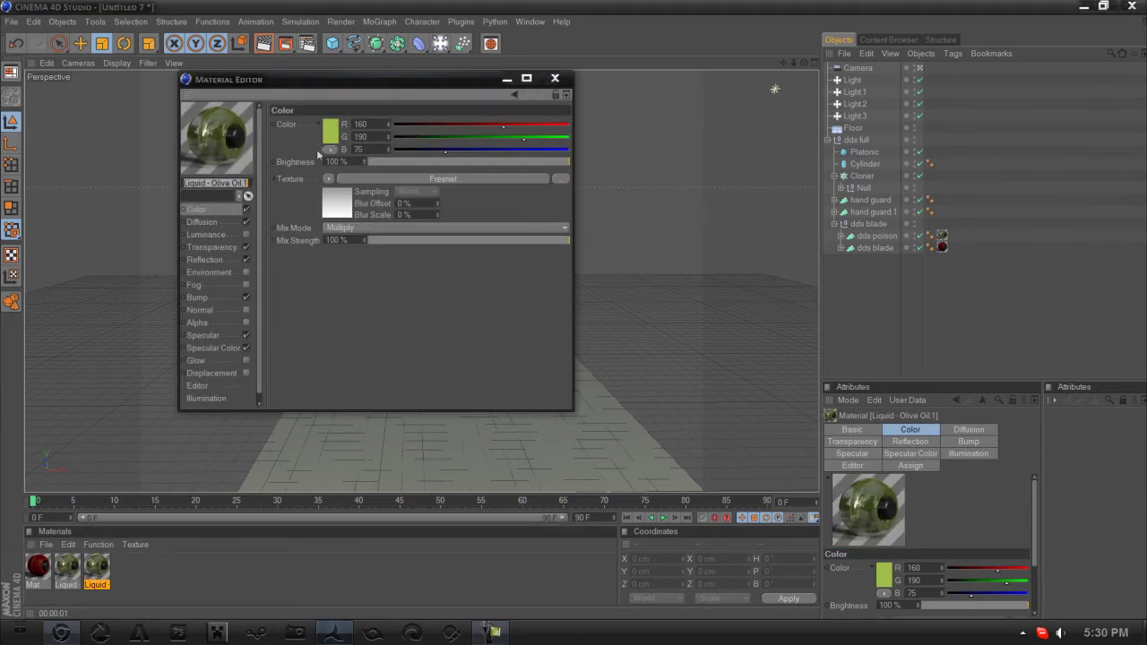
{"action": "left_click", "coordinate": [329, 137]}
{"action": "left_click_drag", "start_coordinate": [280, 127], "coordinate": [250, 141]}
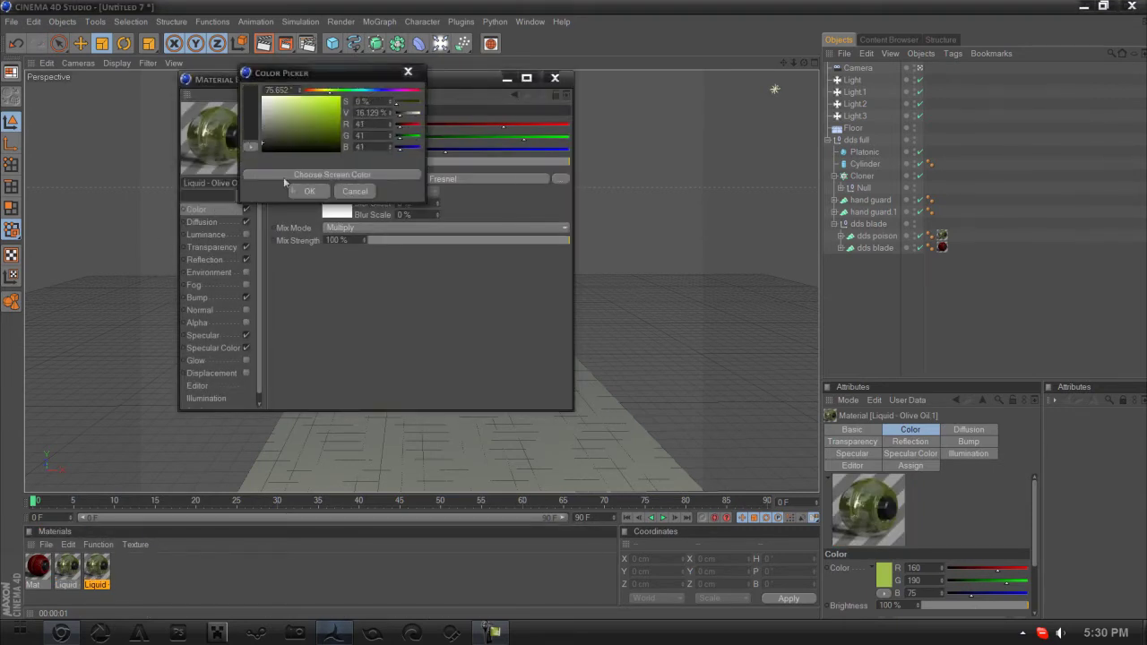
{"action": "left_click", "coordinate": [310, 191]}
{"action": "left_click", "coordinate": [555, 78]}
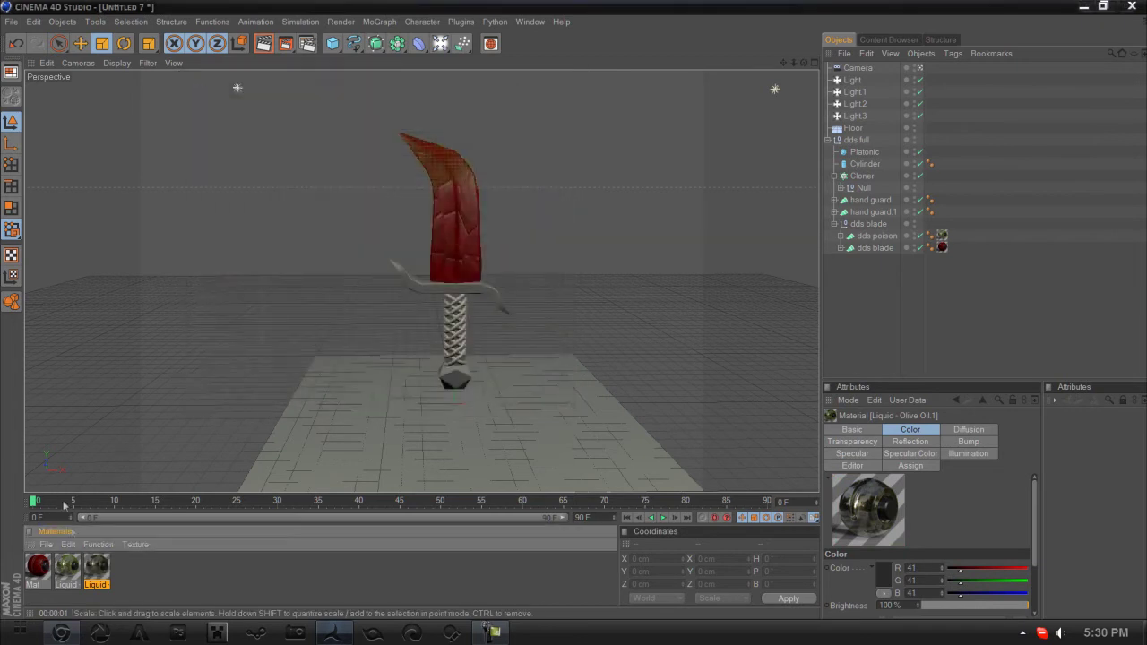
Apply the dark grey Olive Oil copy to the floor and render the view to check it.
{"action": "left_click_drag", "start_coordinate": [96, 567], "coordinate": [391, 418]}
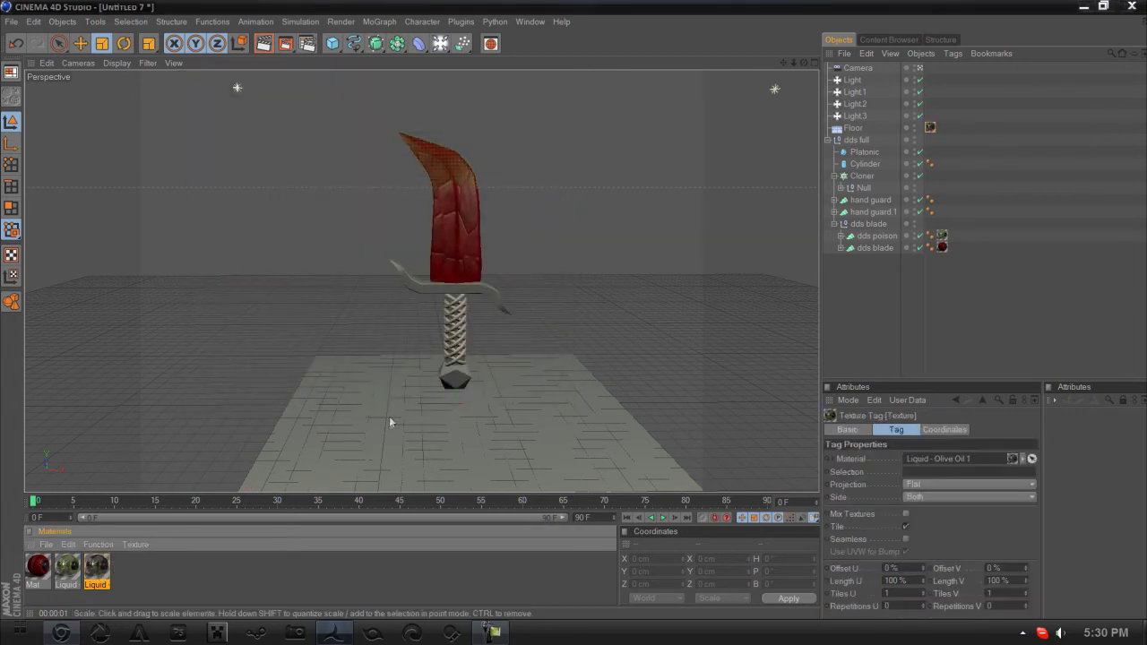
{"action": "left_click", "coordinate": [273, 51]}
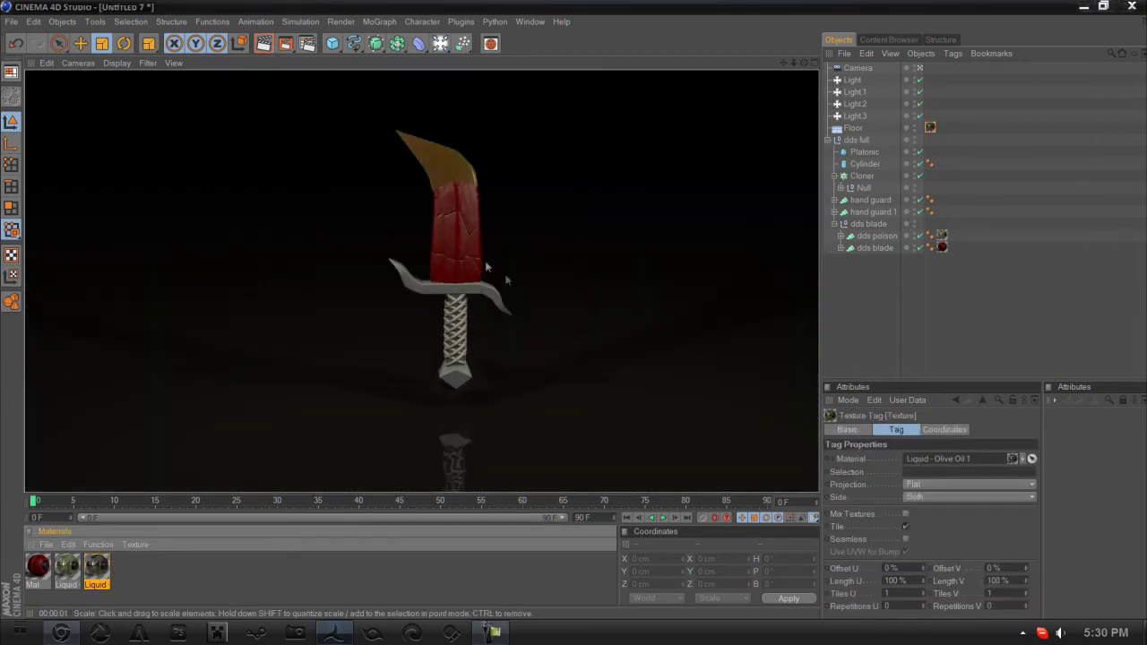
{"action": "left_click", "coordinate": [423, 383]}
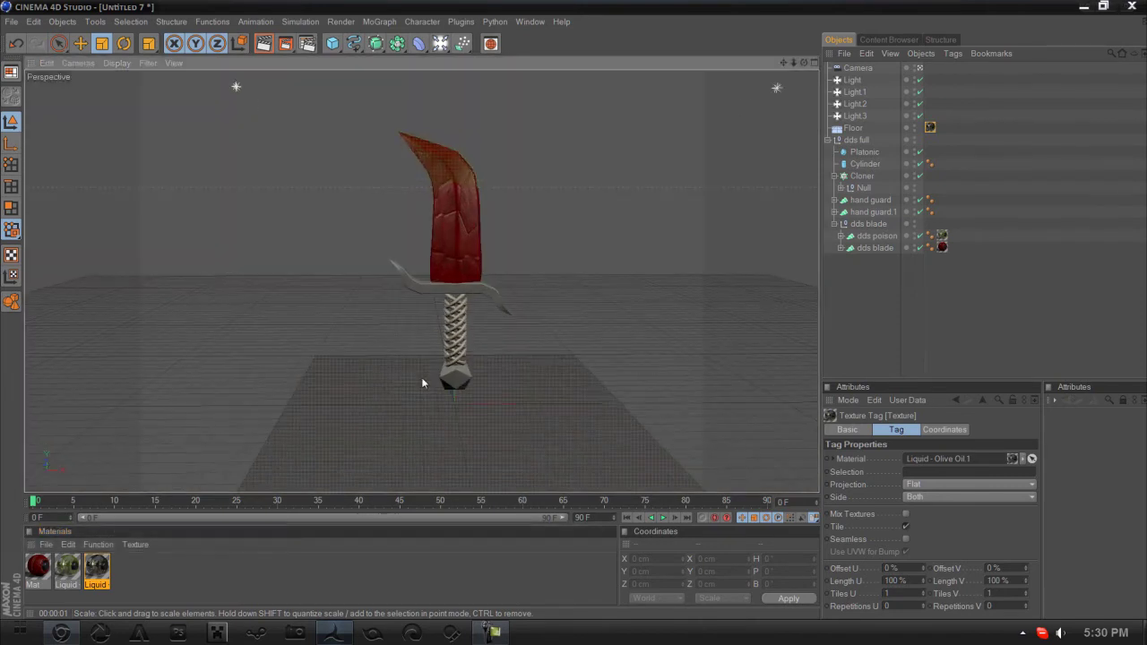
Duplicate the red Mat material and give the copy a Cloud bump texture at 17% strength.
{"action": "left_click_drag", "start_coordinate": [34, 566], "coordinate": [65, 570], "text": "ctrl"}
{"action": "double_click", "coordinate": [68, 570]}
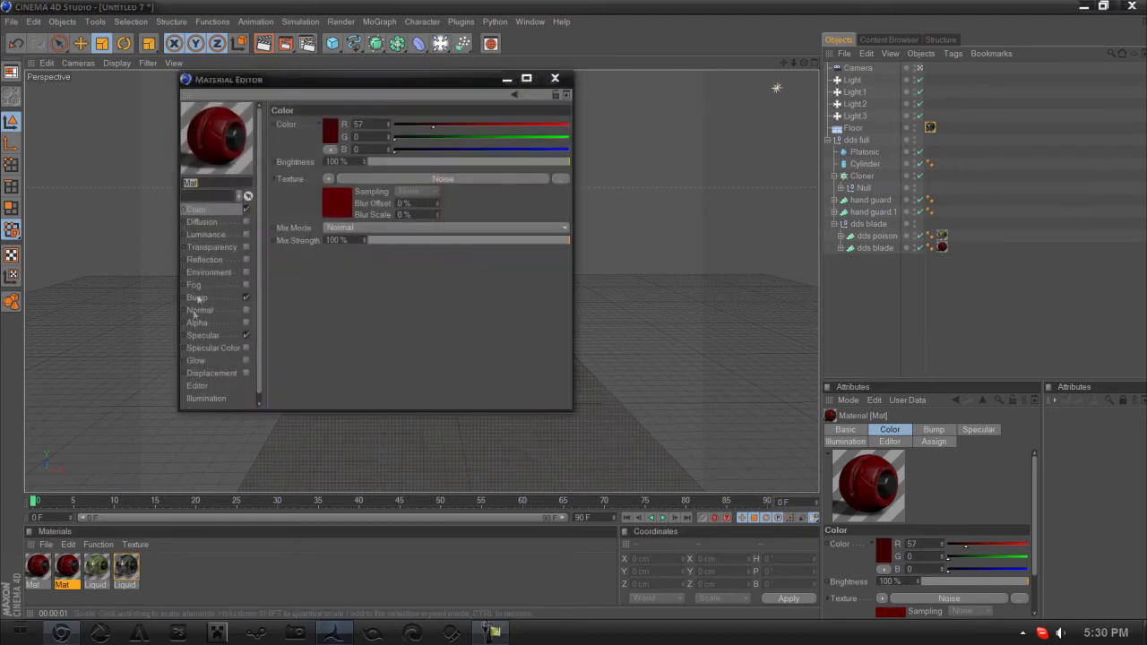
{"action": "left_click", "coordinate": [197, 298]}
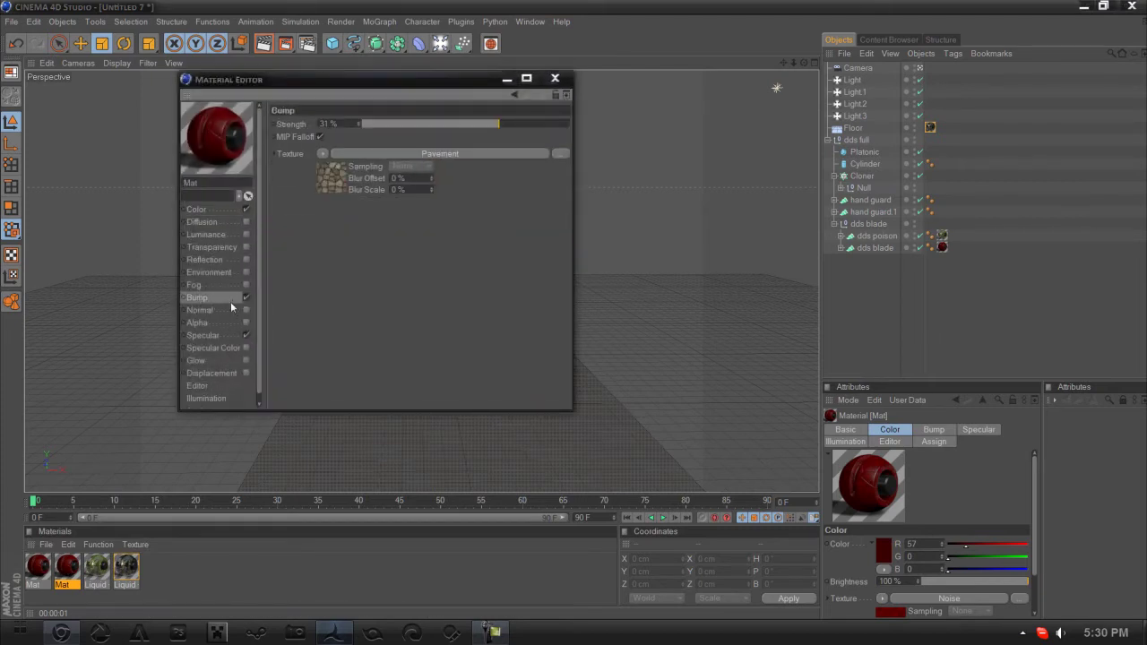
{"action": "left_click", "coordinate": [333, 151]}
{"action": "mouse_move", "coordinate": [350, 448]}
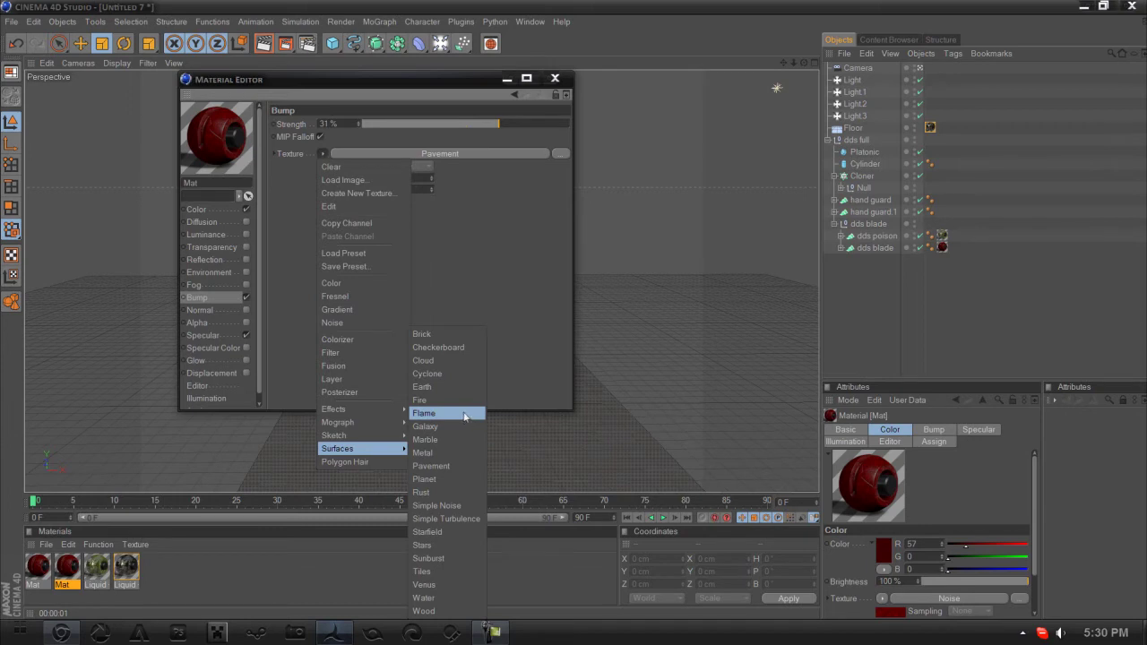
{"action": "left_click", "coordinate": [422, 360]}
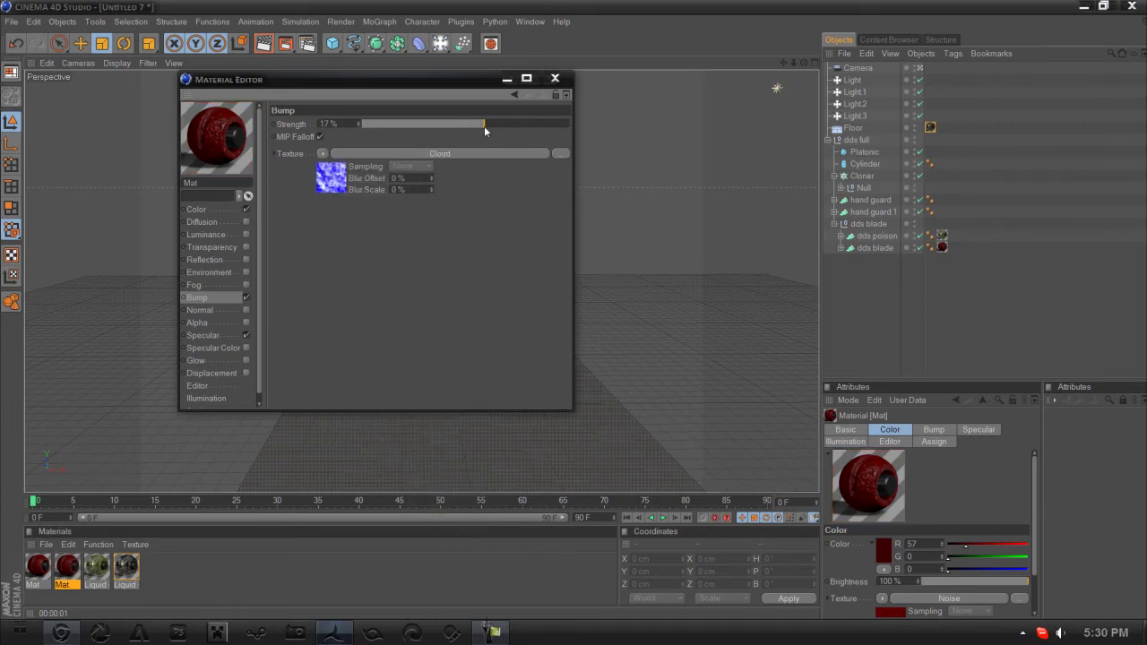
Set the copied Mat material's base color to brown (RGB 79, 52, 15).
{"action": "left_click", "coordinate": [223, 211]}
{"action": "left_click", "coordinate": [333, 132]}
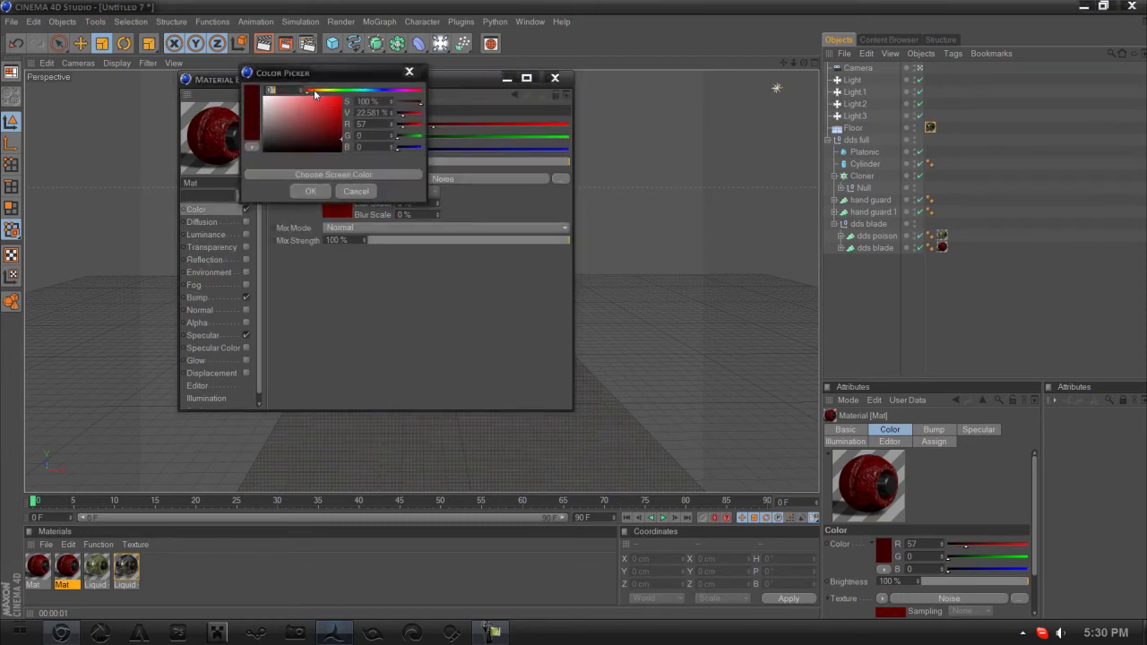
{"action": "left_click_drag", "start_coordinate": [313, 91], "coordinate": [320, 93]}
{"action": "left_click", "coordinate": [326, 134]}
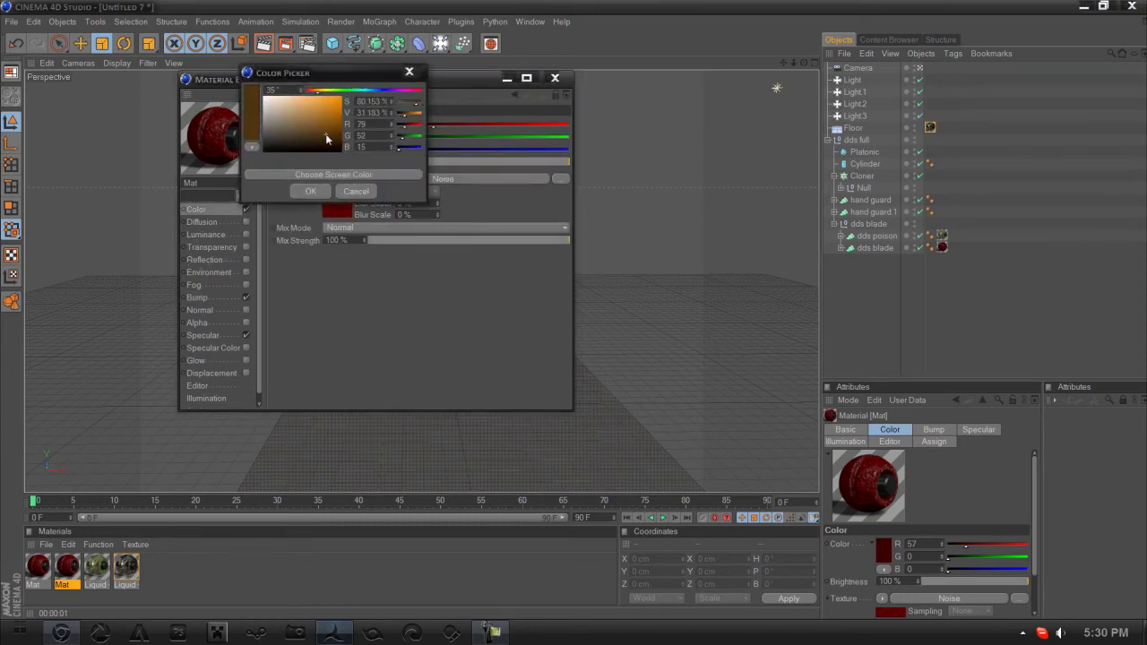
{"action": "left_click", "coordinate": [310, 191]}
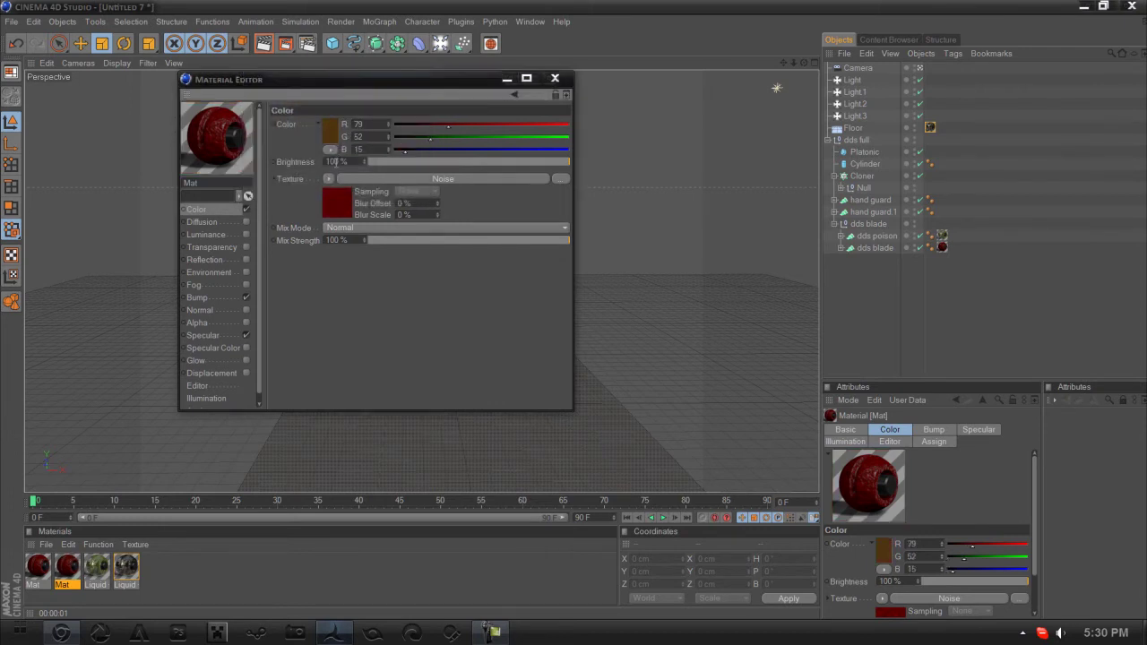
Set Color 1 of the copied material's Noise shader to brown (RGB 79, 63, 29).
{"action": "left_click", "coordinate": [332, 199]}
{"action": "left_click", "coordinate": [359, 210]}
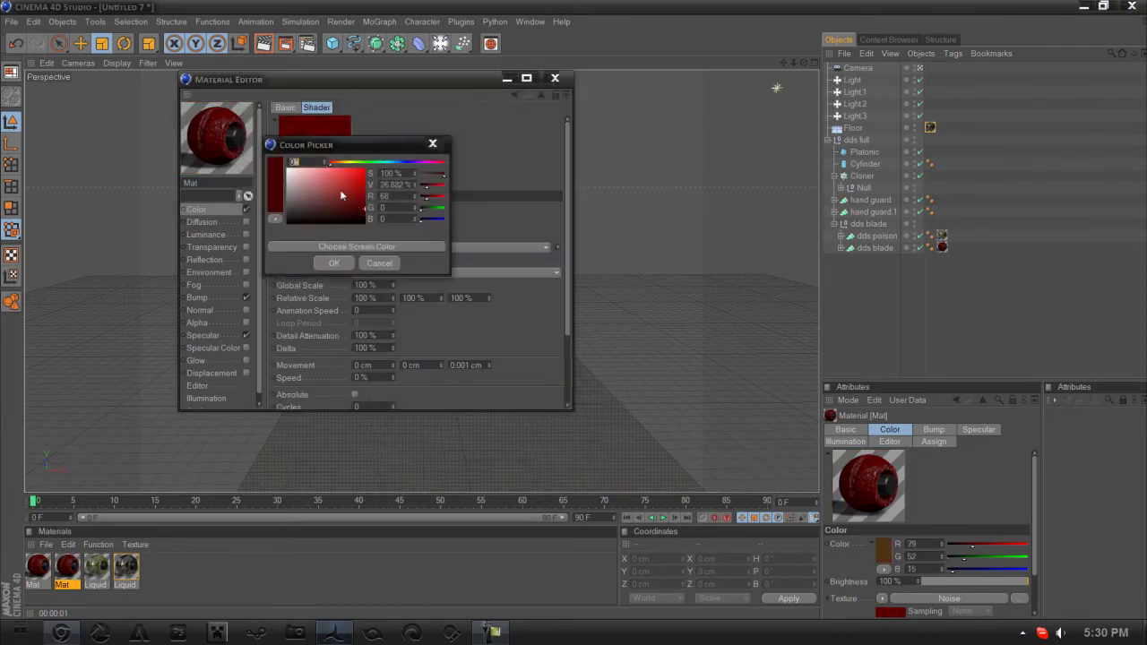
{"action": "mouse_move", "coordinate": [349, 162]}
{"action": "left_mouse_down"}
{"action": "mouse_move", "coordinate": [340, 163]}
{"action": "mouse_move", "coordinate": [335, 207]}
{"action": "left_mouse_up"}
{"action": "left_click_drag", "start_coordinate": [337, 164], "coordinate": [341, 166]}
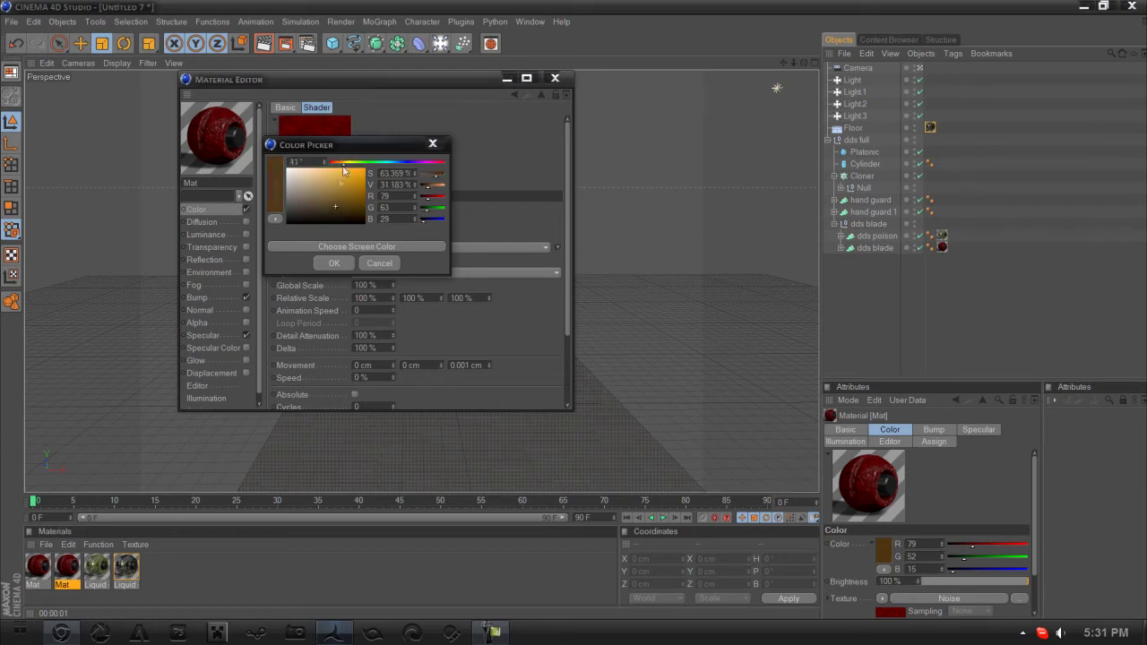
{"action": "left_click", "coordinate": [329, 263]}
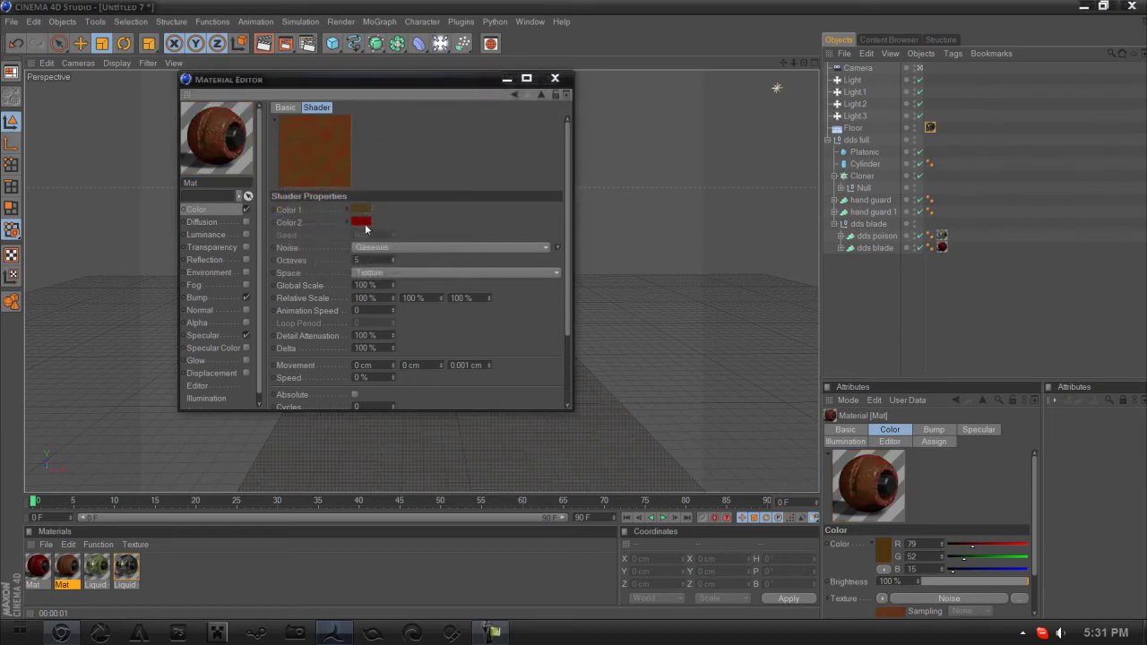
Set Color 2 of the Noise shader to a golden brown (RGB 123, 100, 26).
{"action": "left_click", "coordinate": [364, 228]}
{"action": "mouse_move", "coordinate": [339, 180]}
{"action": "left_mouse_down"}
{"action": "mouse_move", "coordinate": [354, 186]}
{"action": "mouse_move", "coordinate": [348, 217]}
{"action": "left_mouse_up"}
{"action": "left_click", "coordinate": [341, 283]}
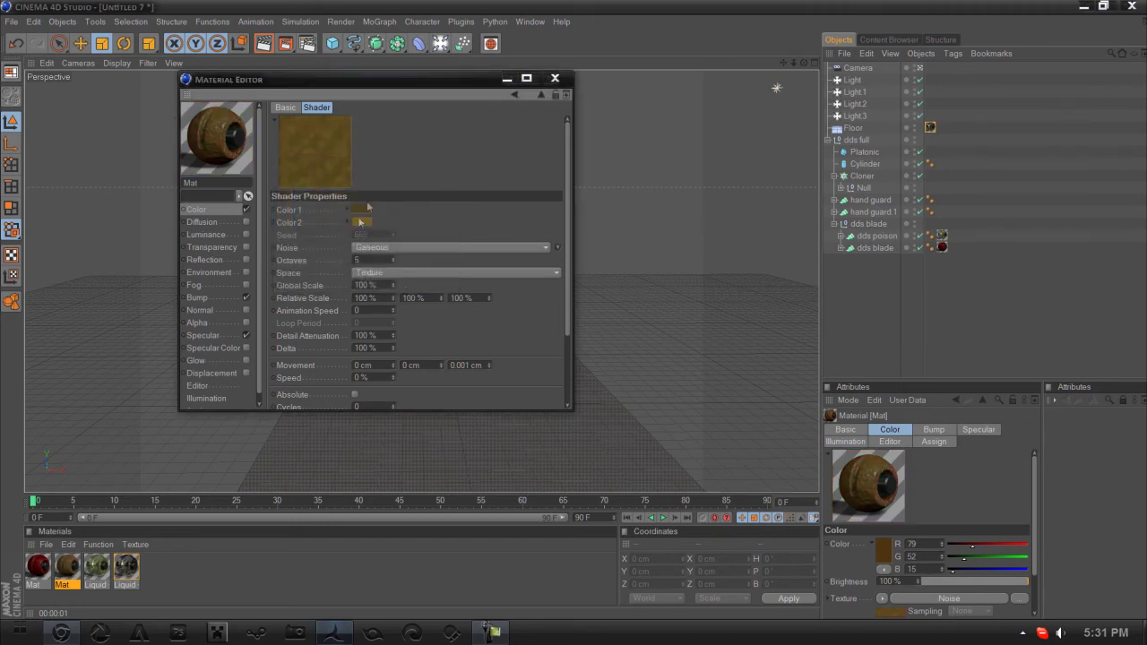
{"action": "left_click", "coordinate": [360, 222]}
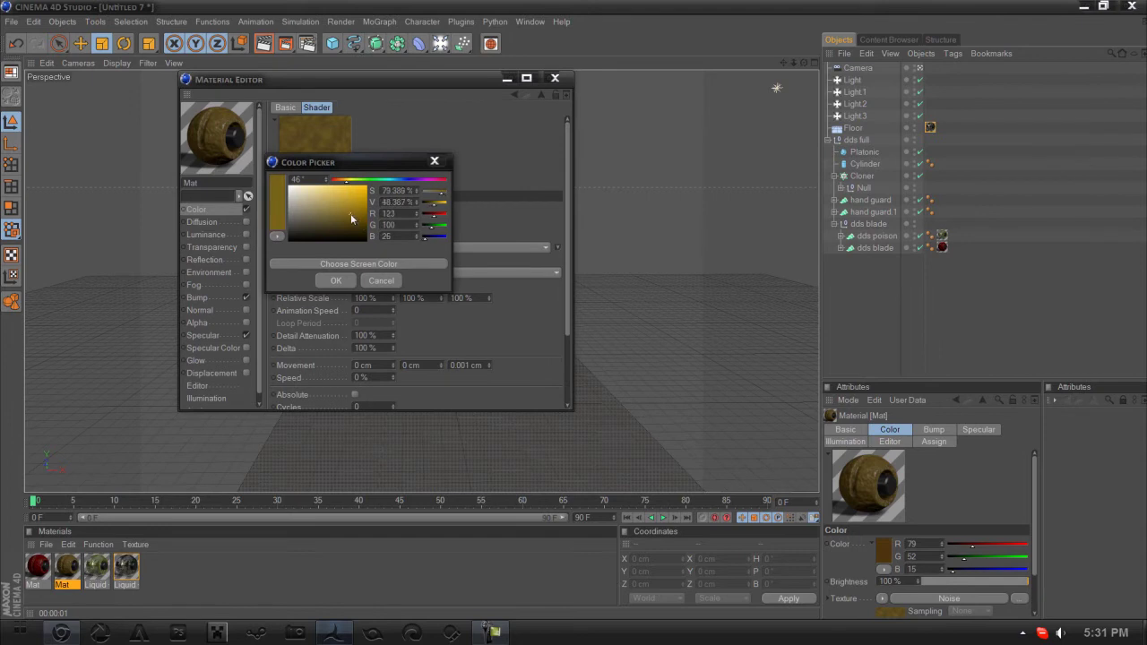
{"action": "left_click", "coordinate": [338, 281]}
Enable reflection on the golden brown material with a Fresnel texture, 16% brightness and 41% mix strength.
{"action": "left_click", "coordinate": [218, 257]}
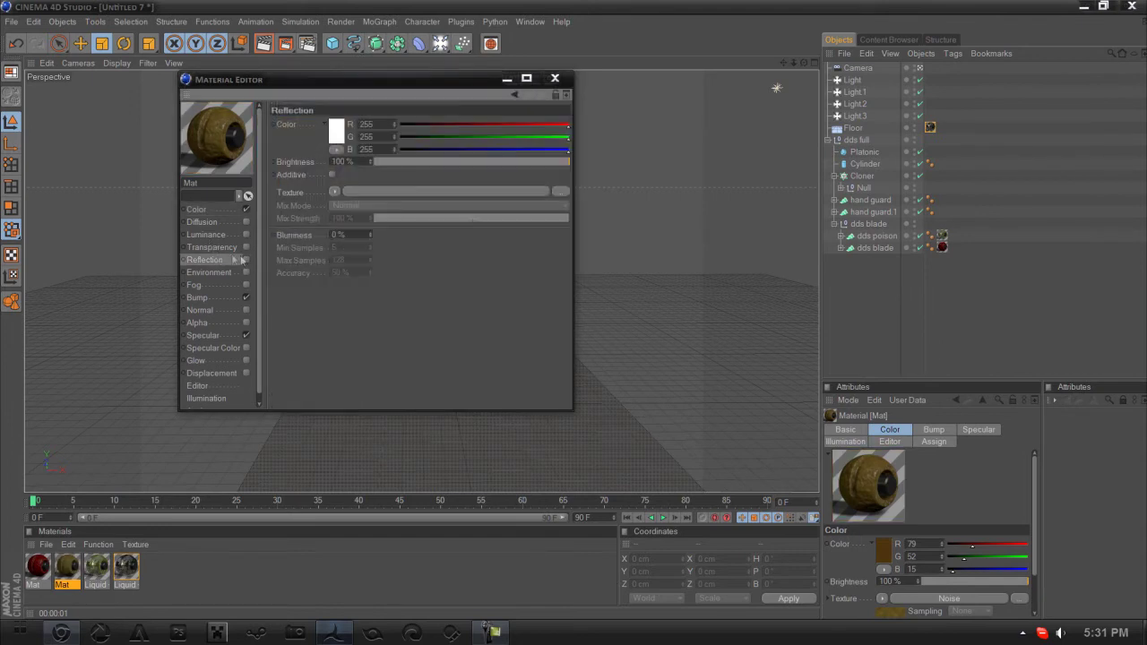
{"action": "left_click", "coordinate": [246, 259]}
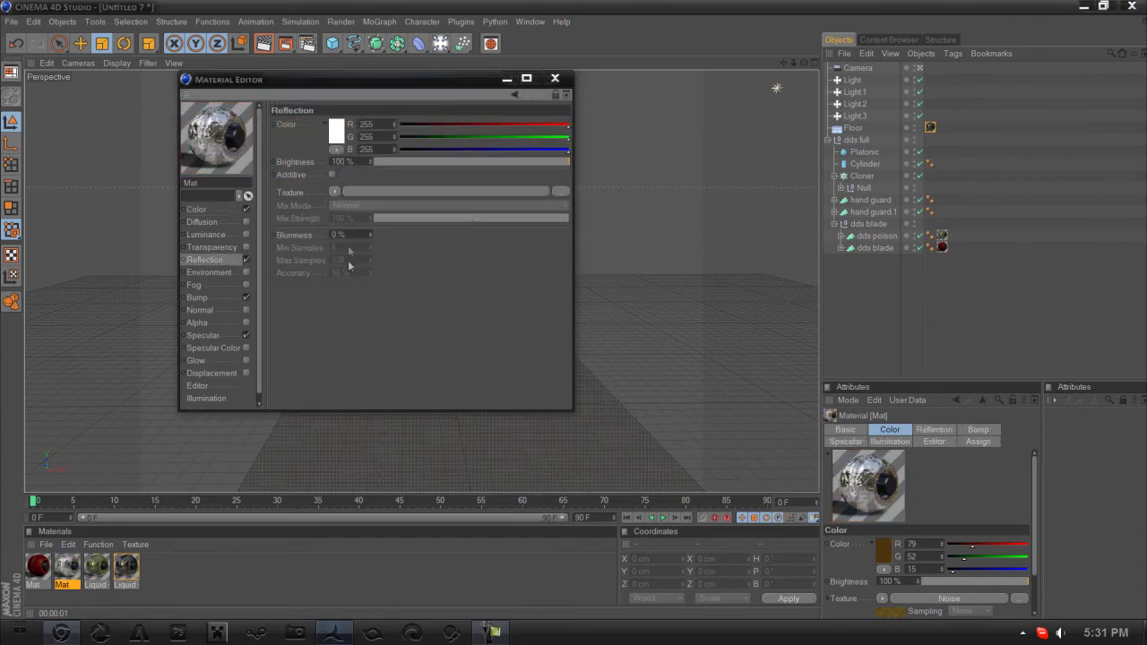
{"action": "left_click", "coordinate": [334, 192]}
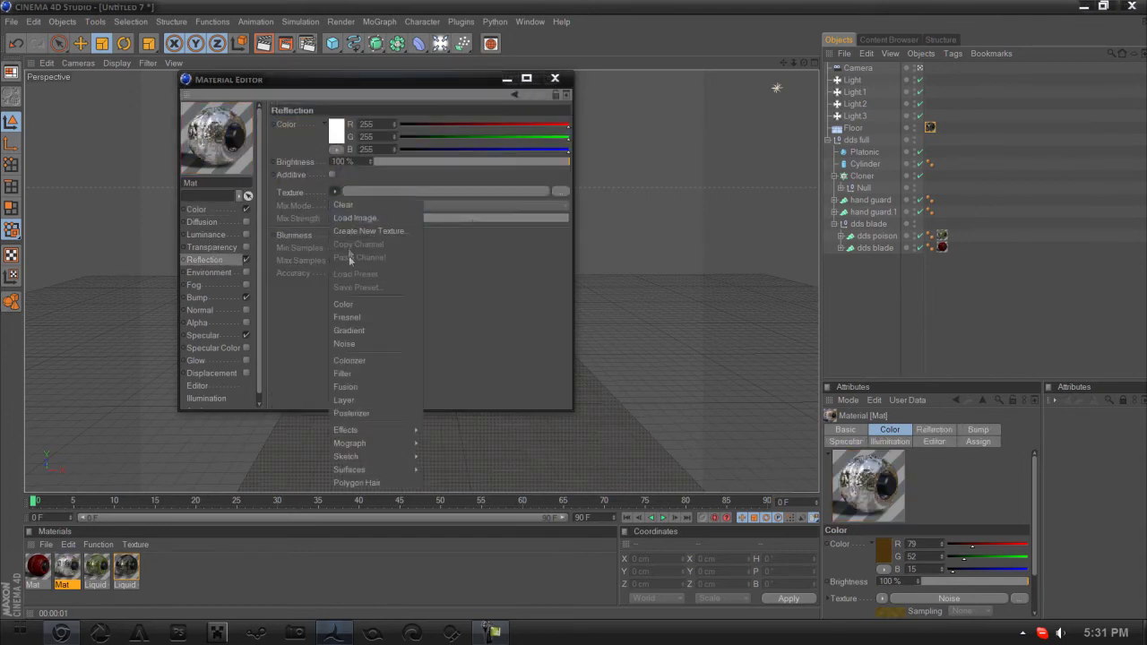
{"action": "left_click", "coordinate": [347, 318]}
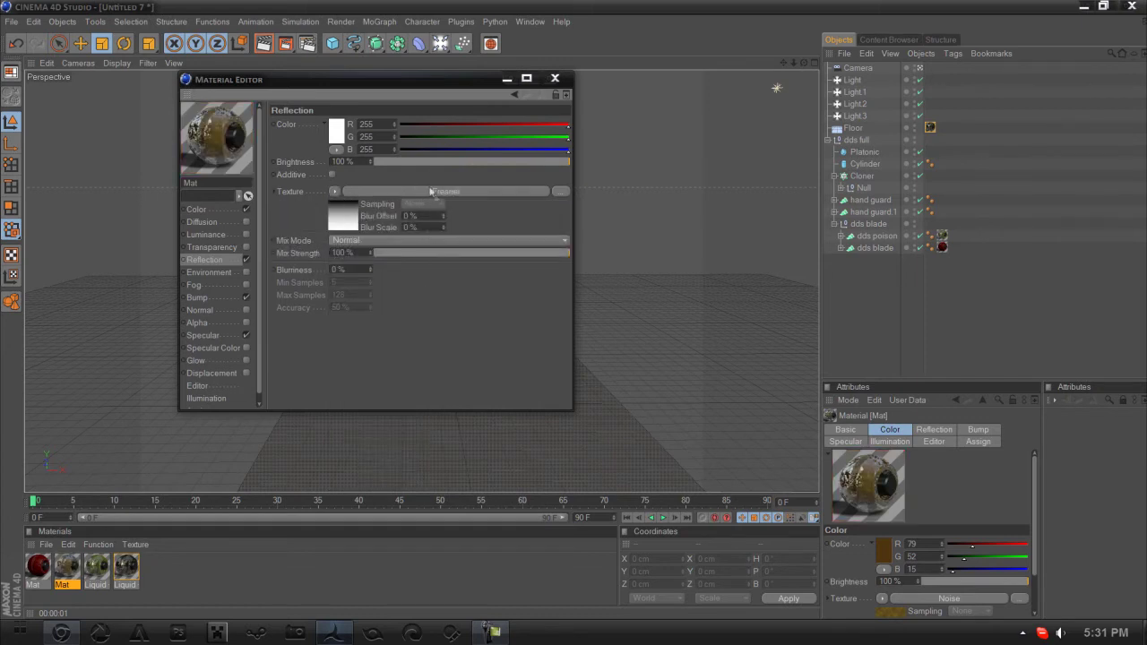
{"action": "left_click_drag", "start_coordinate": [431, 162], "coordinate": [405, 166]}
{"action": "left_click", "coordinate": [455, 254]}
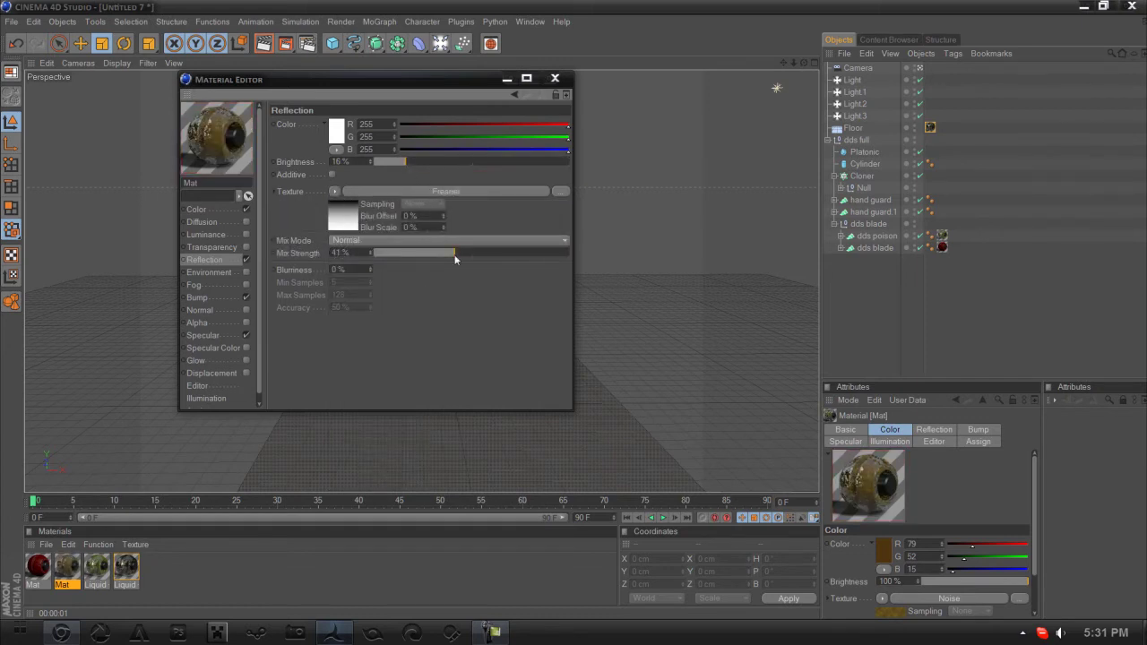
{"action": "left_click", "coordinate": [555, 78]}
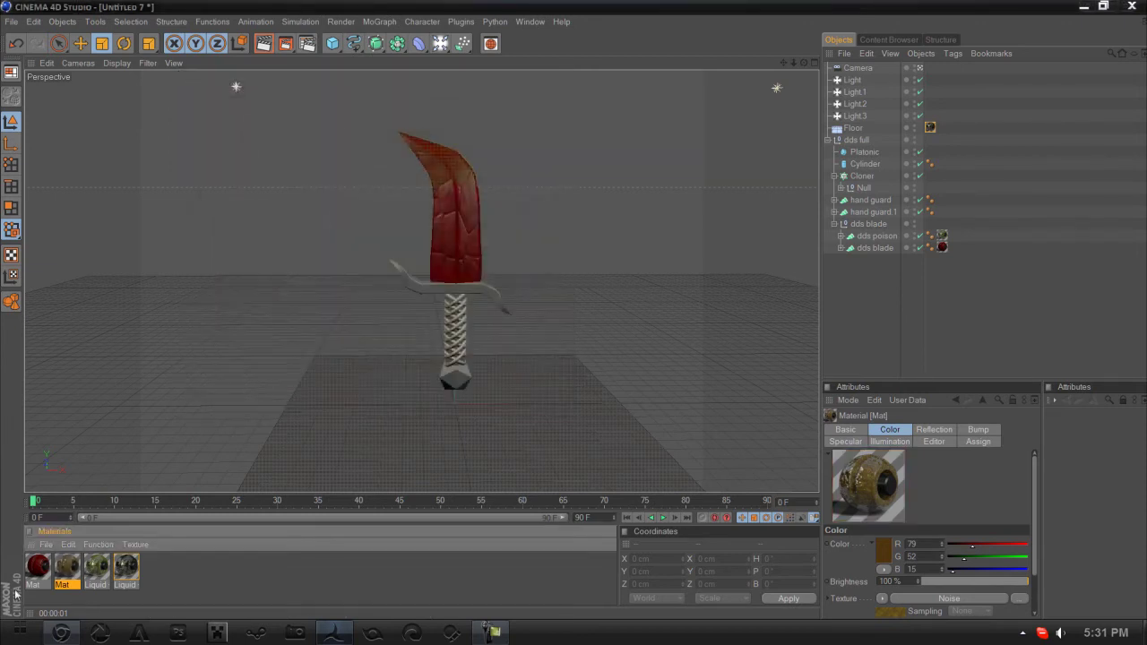
Apply the golden brown material to both halves of the dagger's hand guard.
{"action": "left_click_drag", "start_coordinate": [61, 570], "coordinate": [415, 283]}
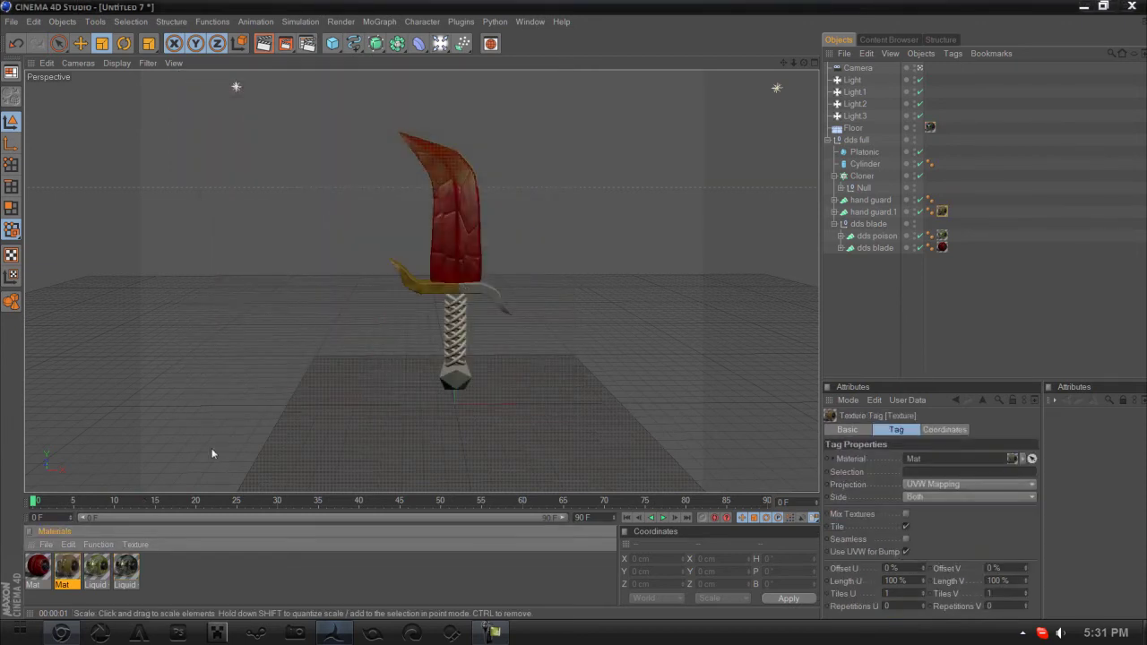
{"action": "left_click_drag", "start_coordinate": [66, 573], "coordinate": [400, 385]}
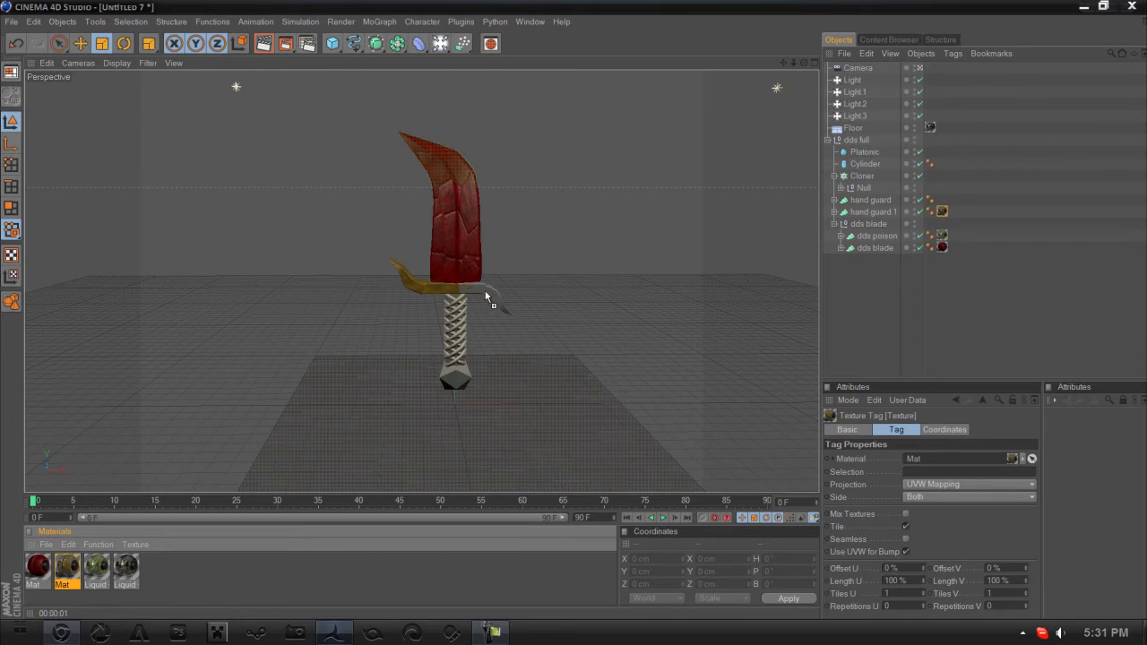
{"action": "left_click_drag", "start_coordinate": [485, 290], "coordinate": [485, 292]}
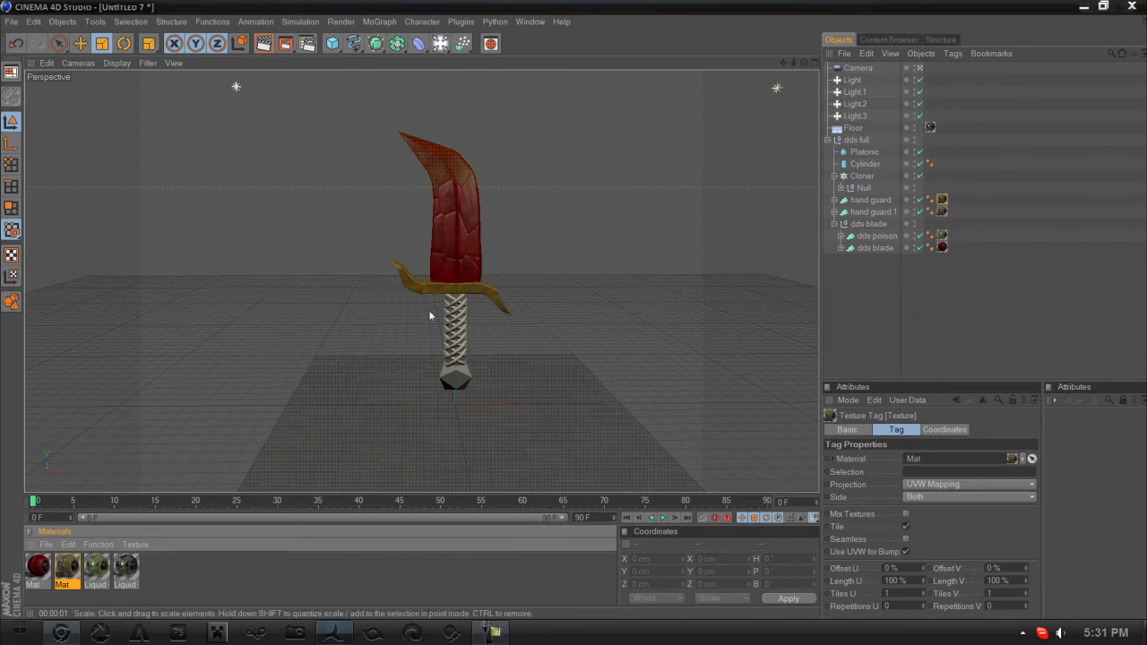
Enable reflection on the red blade material with a Fresnel texture, 15% brightness and 26% mix strength, and render a preview.
{"action": "left_click", "coordinate": [38, 566]}
{"action": "double_click", "coordinate": [38, 566]}
{"action": "left_click", "coordinate": [219, 260]}
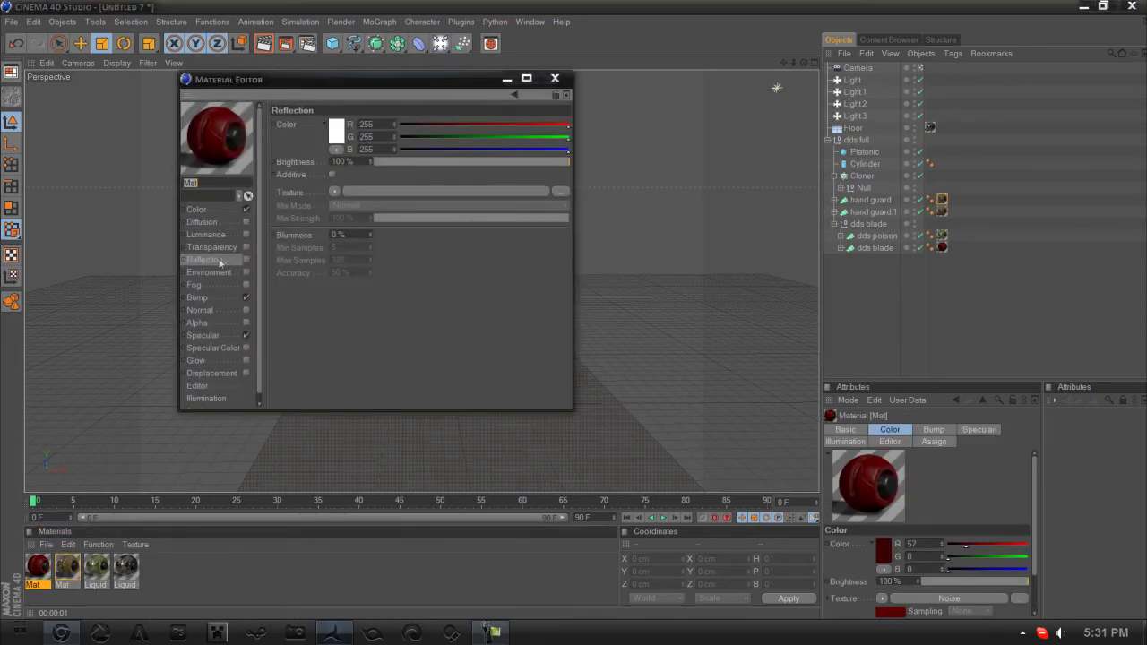
{"action": "left_click", "coordinate": [246, 260]}
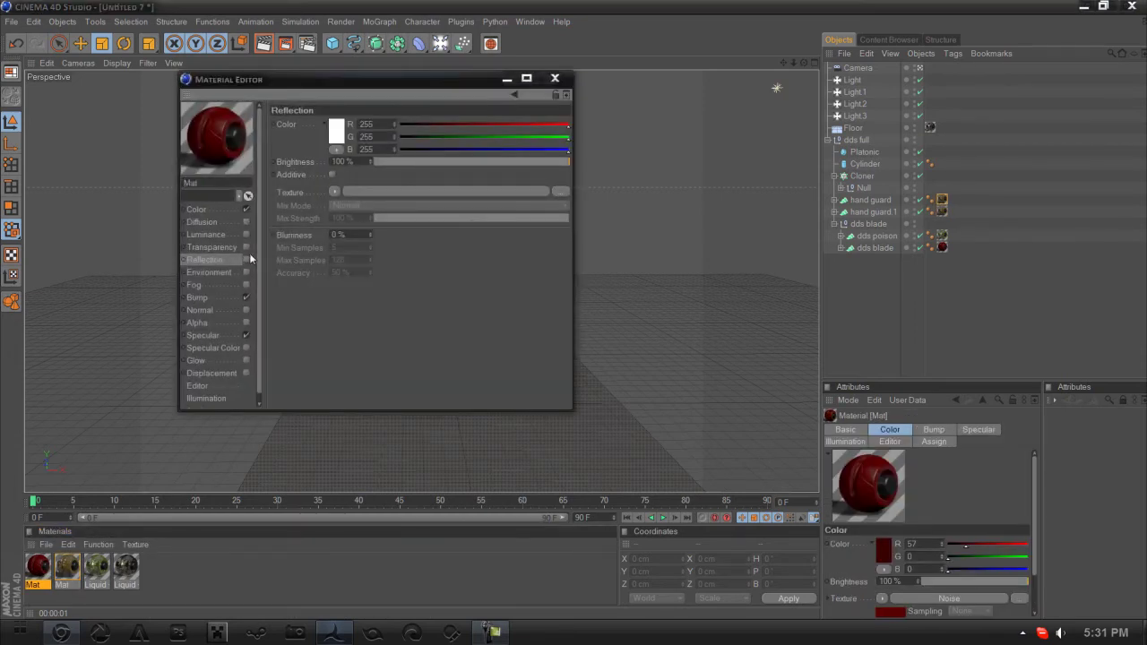
{"action": "left_click", "coordinate": [334, 195]}
{"action": "left_click", "coordinate": [359, 323]}
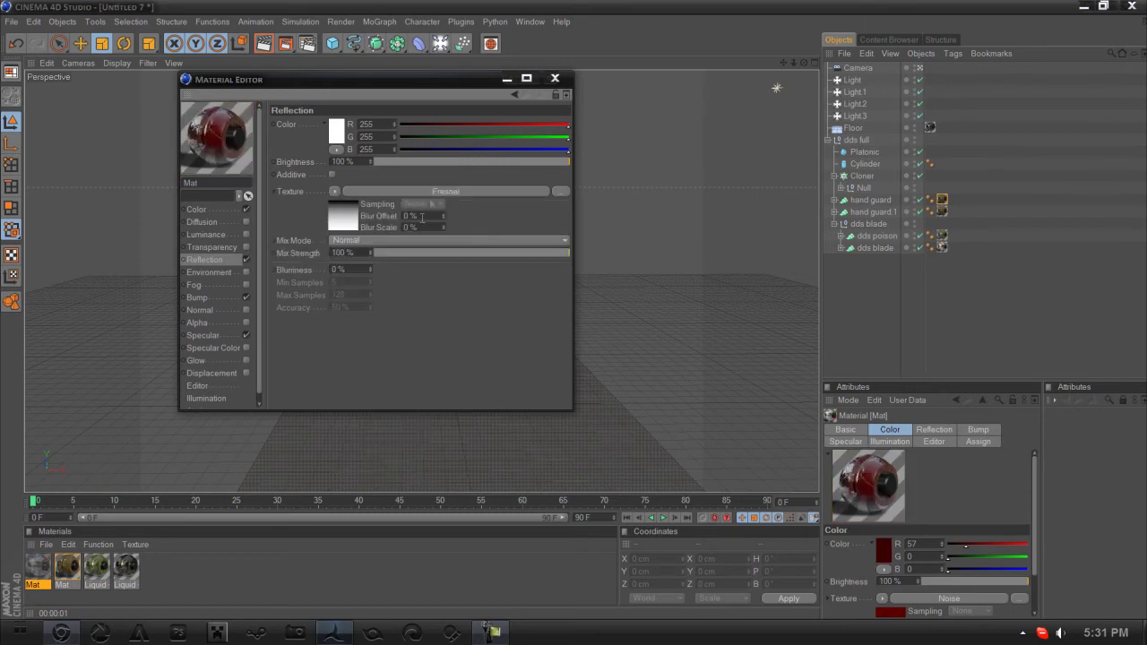
{"action": "left_click", "coordinate": [404, 161]}
{"action": "left_click", "coordinate": [424, 253]}
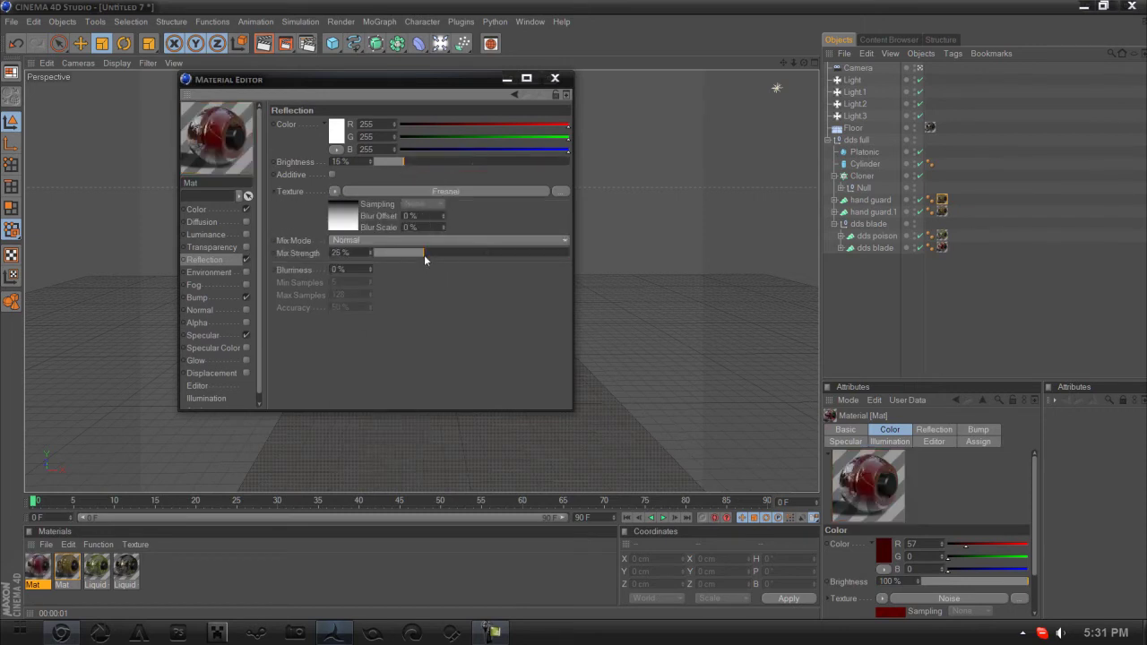
{"action": "left_click", "coordinate": [555, 79]}
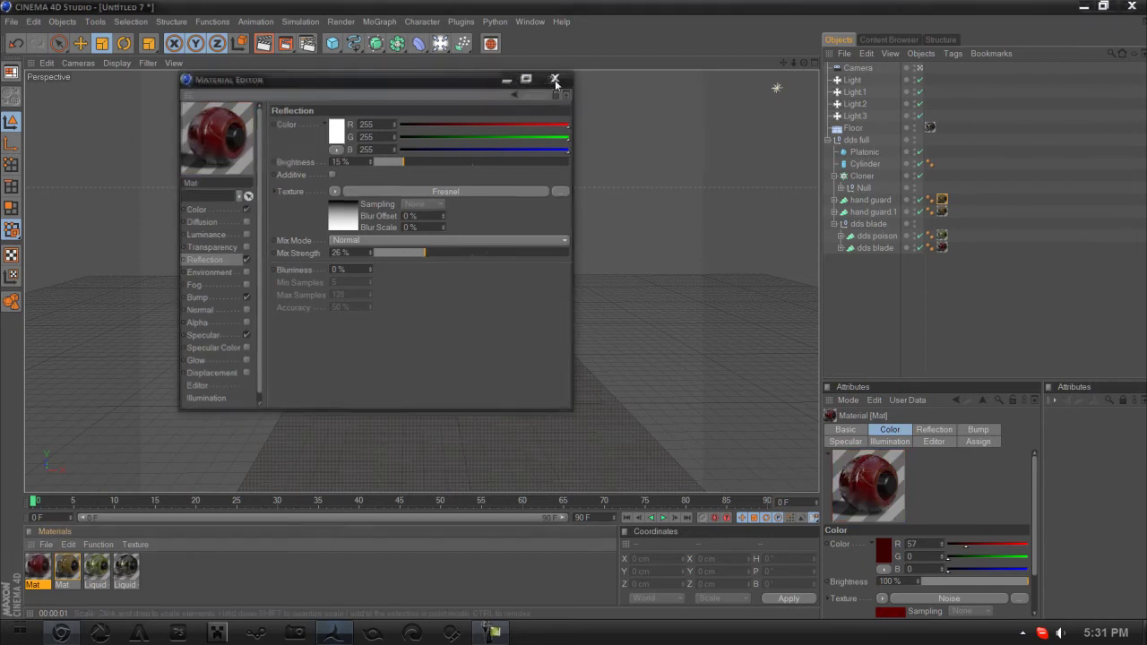
{"action": "left_click", "coordinate": [266, 47]}
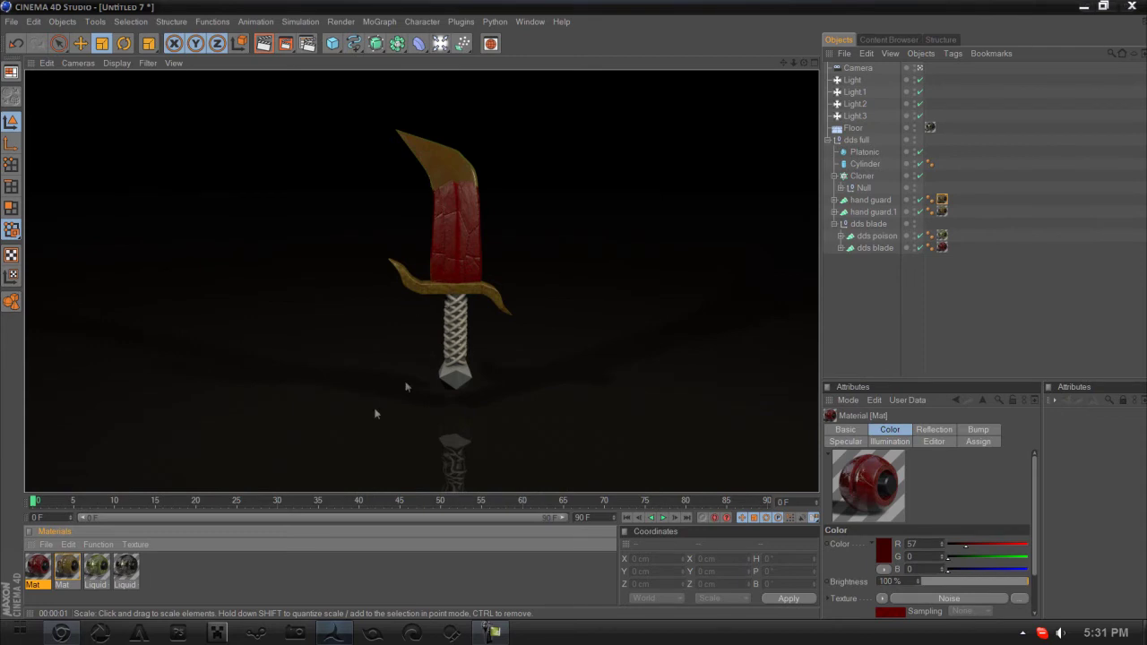
Duplicate the golden brown material and give the copy a Water bump texture at 55% strength.
{"action": "left_click_drag", "start_coordinate": [66, 569], "coordinate": [77, 570], "text": "ctrl"}
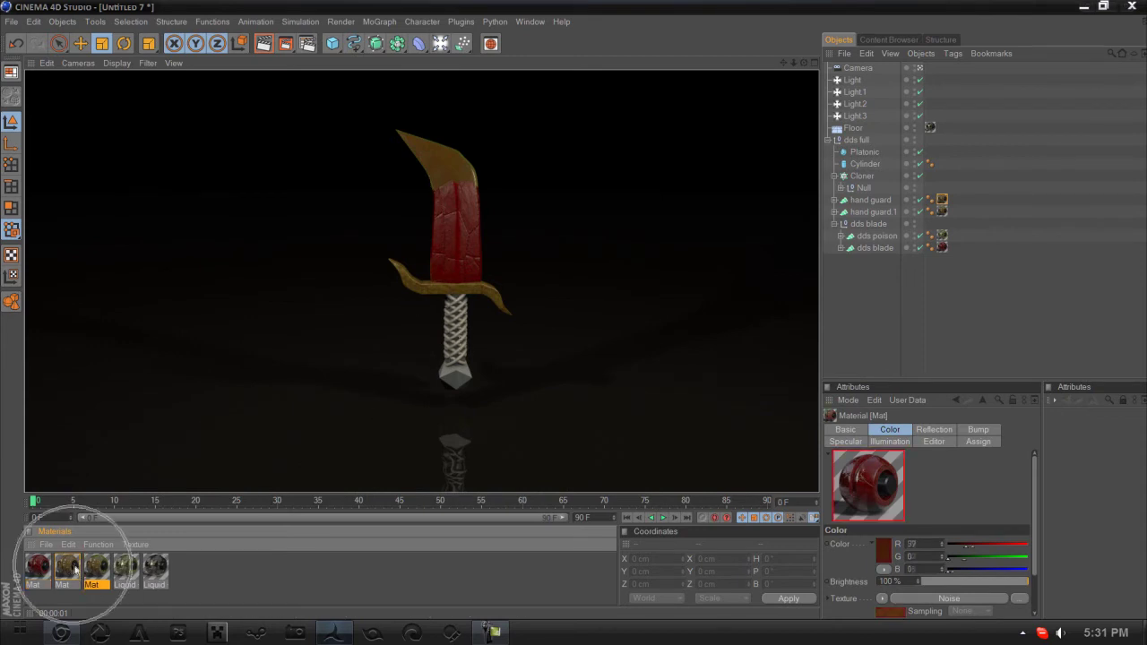
{"action": "double_click", "coordinate": [94, 569]}
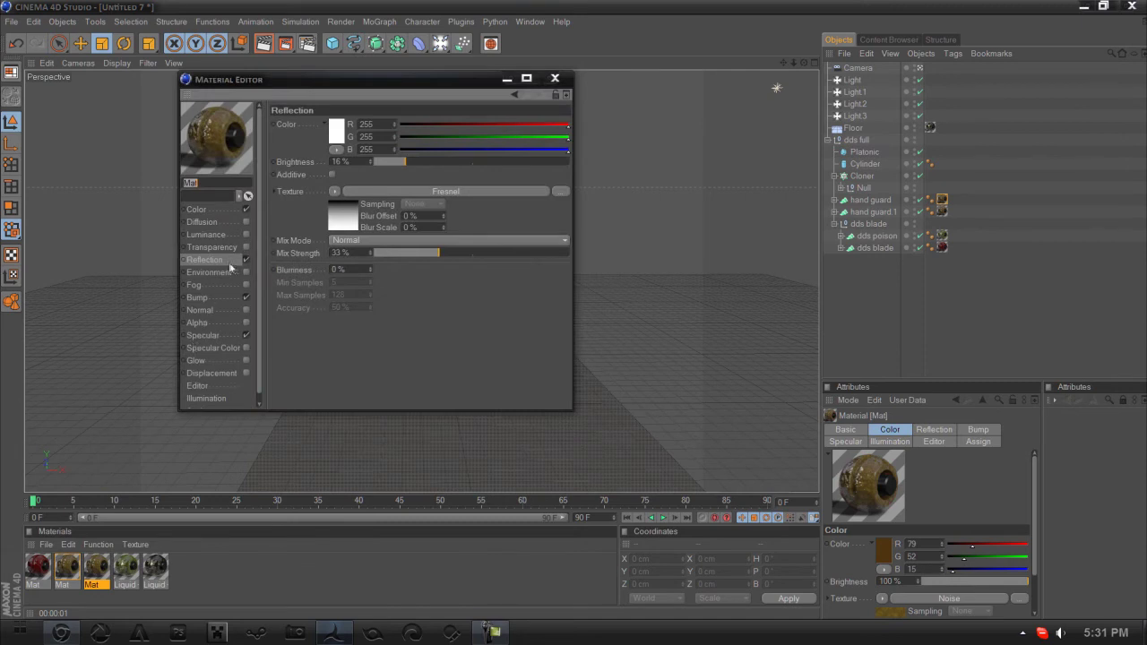
{"action": "left_click", "coordinate": [218, 299]}
{"action": "left_click", "coordinate": [322, 154]}
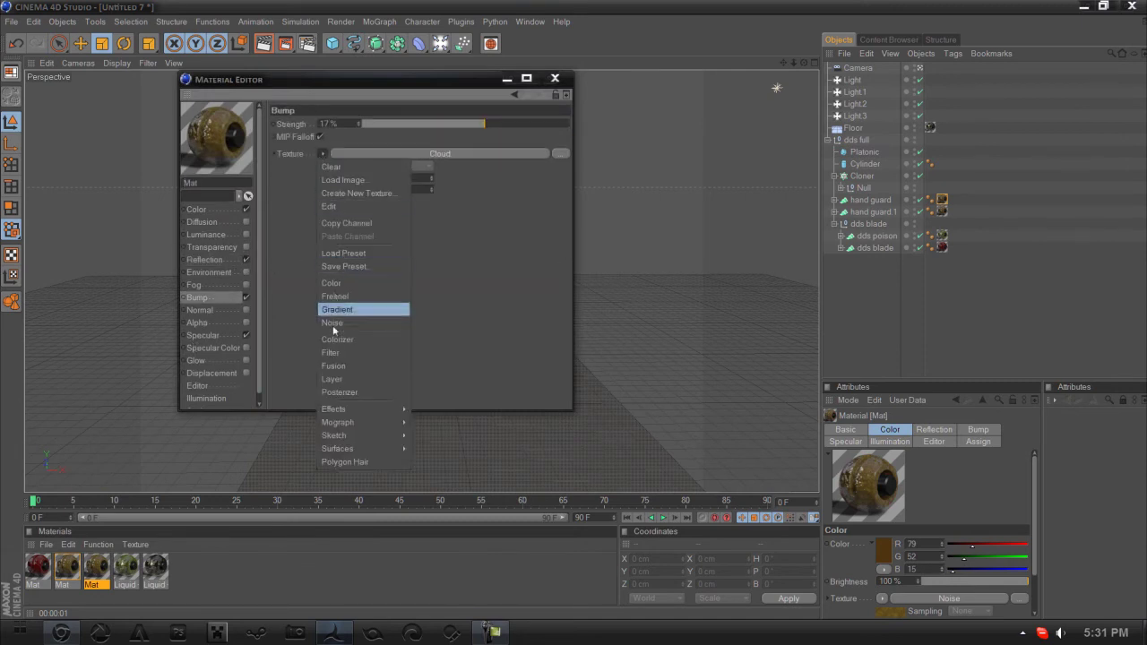
{"action": "mouse_move", "coordinate": [337, 448]}
{"action": "left_click", "coordinate": [442, 597]}
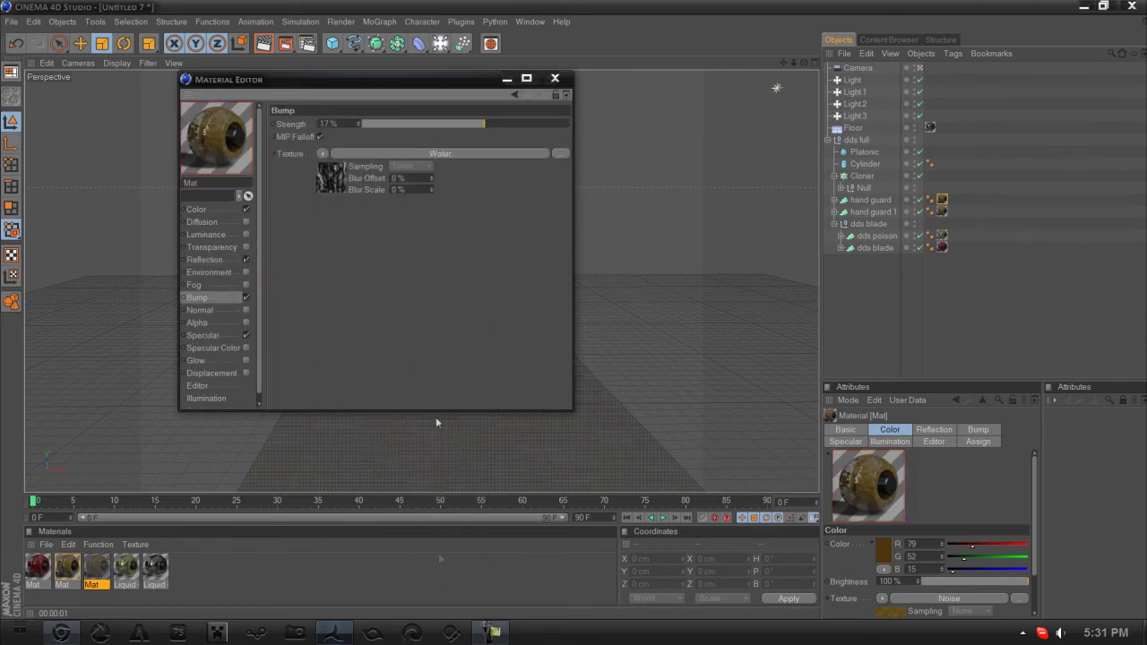
{"action": "left_click_drag", "start_coordinate": [501, 134], "coordinate": [524, 122]}
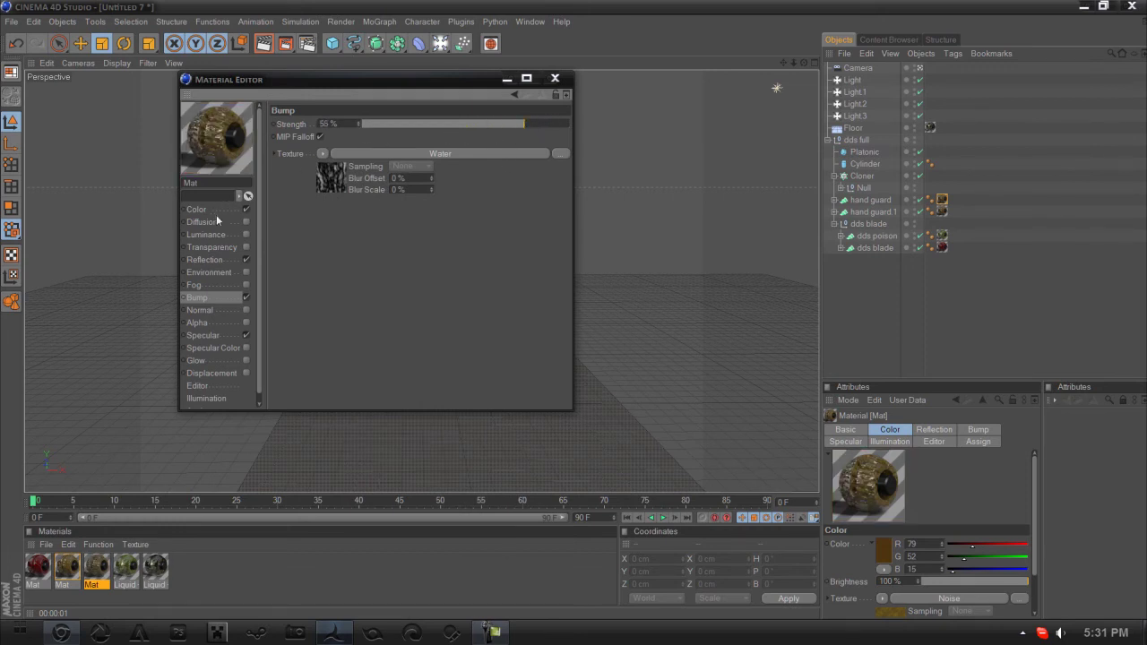
Lower the copied material's reflection to 3% brightness and 7% mix strength.
{"action": "left_click", "coordinate": [206, 260]}
{"action": "left_click_drag", "start_coordinate": [387, 162], "coordinate": [380, 164]}
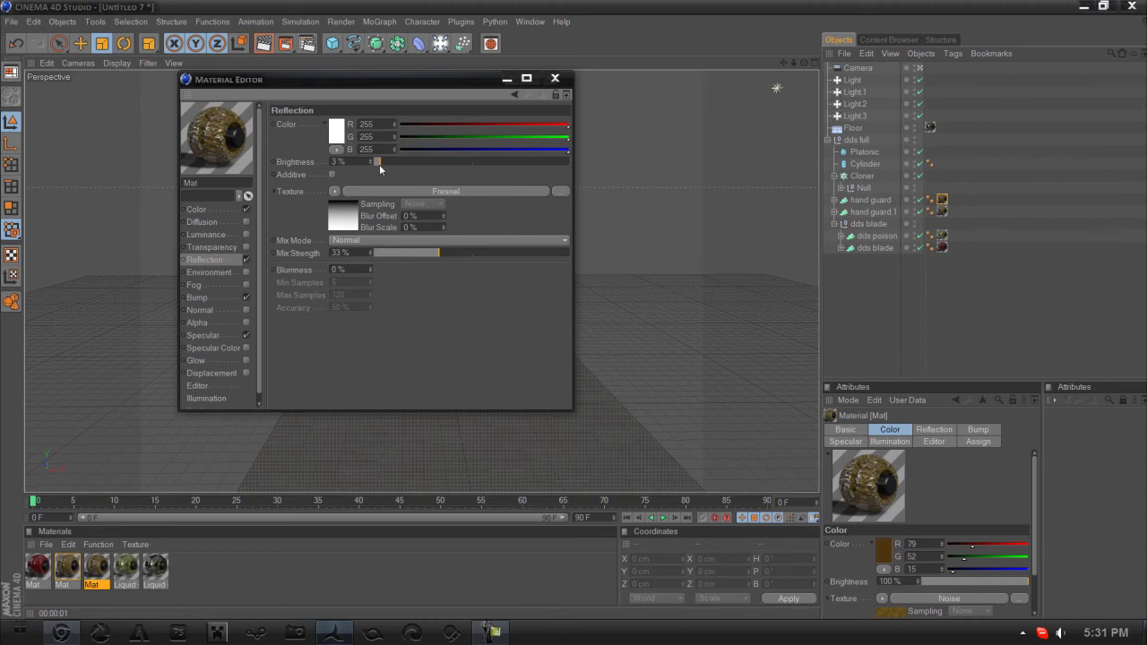
{"action": "left_click_drag", "start_coordinate": [405, 253], "coordinate": [390, 254]}
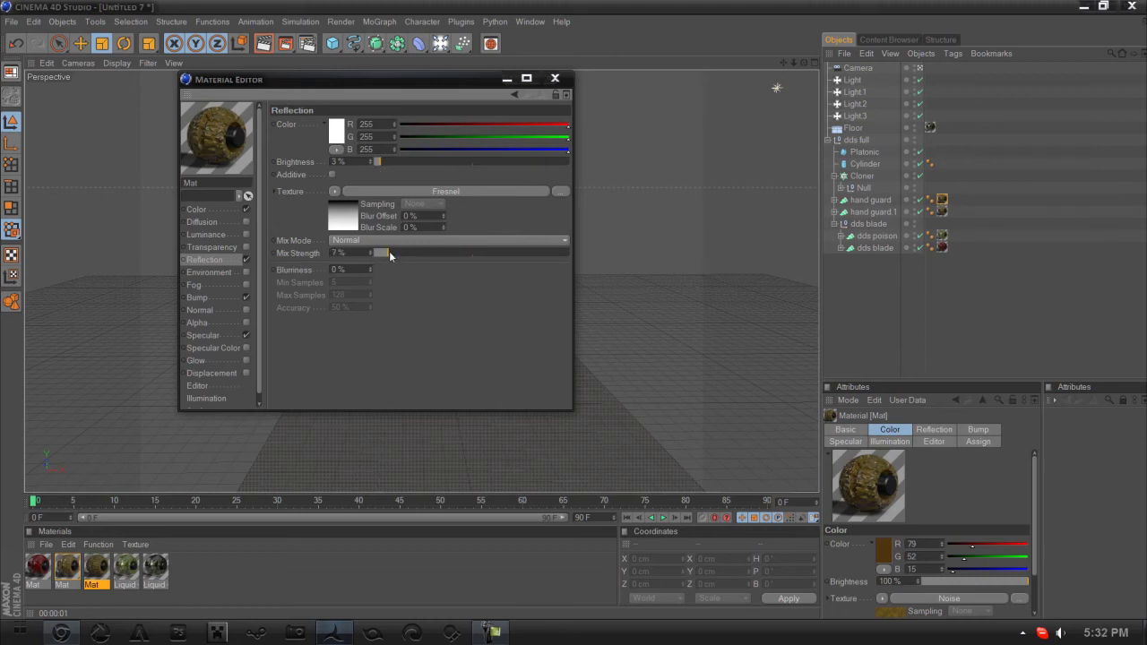
Set the copied material's Noise shader to dark grey for Color 1 and black (RGB 0, 0, 0) for Color 2.
{"action": "left_click", "coordinate": [215, 210]}
{"action": "left_click", "coordinate": [338, 135]}
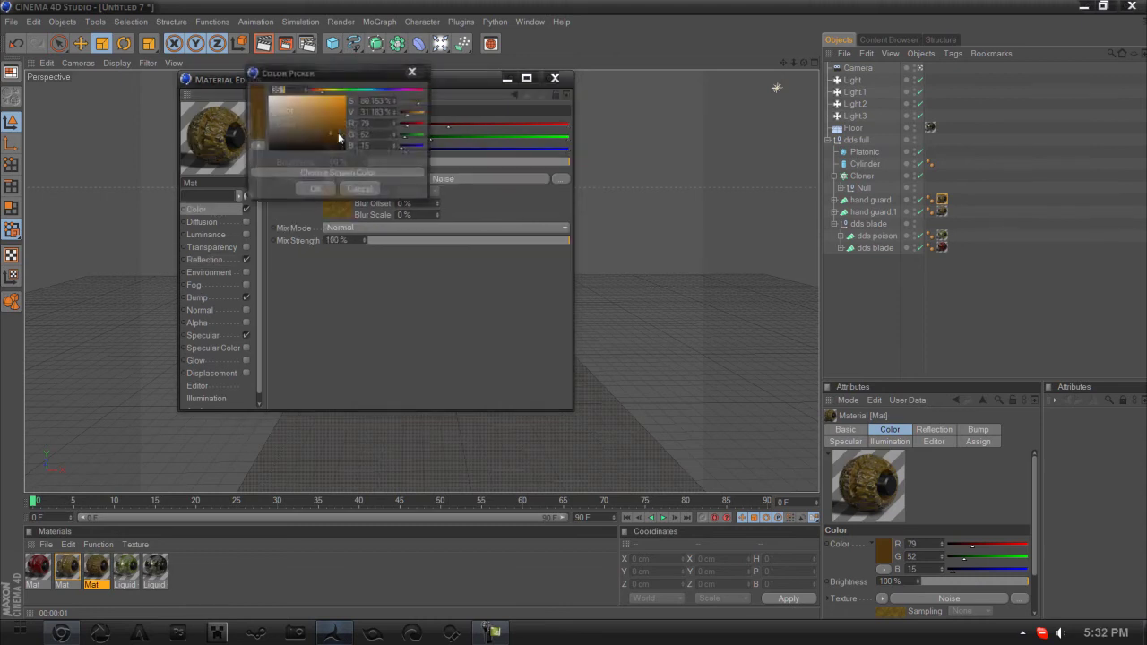
{"action": "left_click", "coordinate": [344, 189]}
{"action": "left_click", "coordinate": [337, 204]}
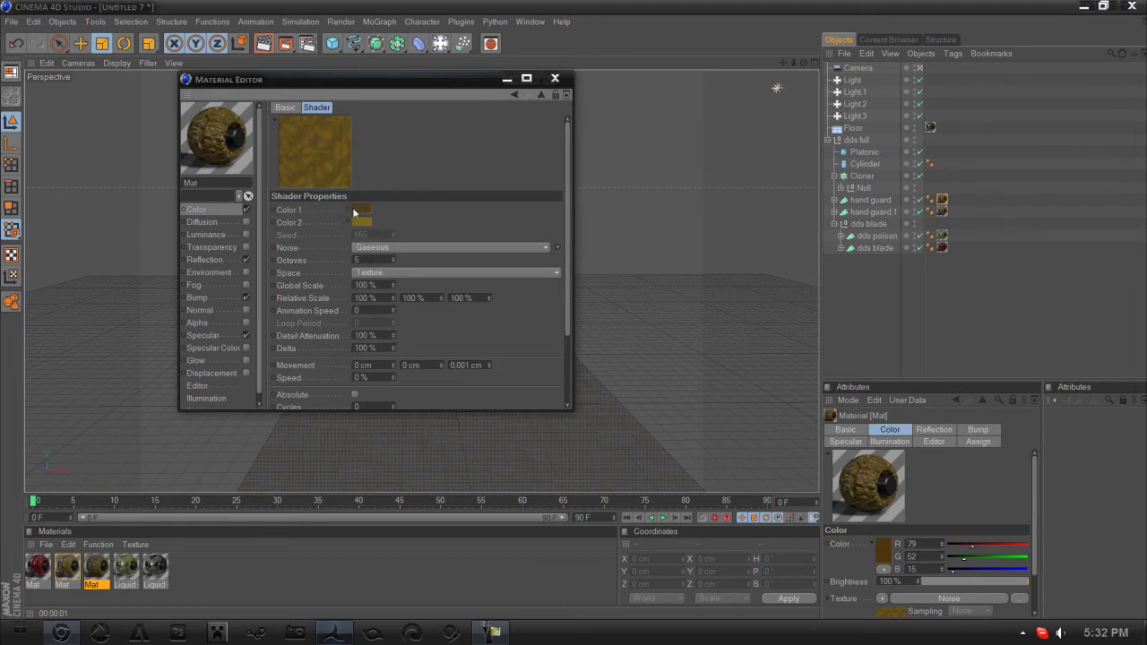
{"action": "left_click", "coordinate": [355, 212]}
{"action": "left_click", "coordinate": [336, 215]}
{"action": "left_click", "coordinate": [329, 265]}
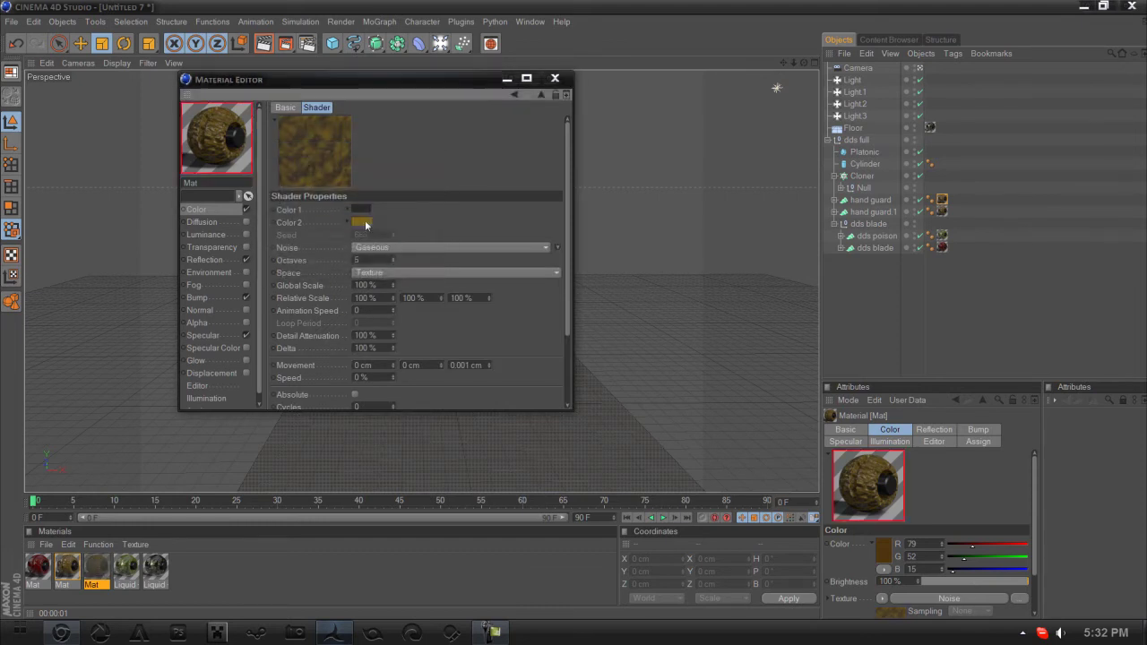
{"action": "left_click", "coordinate": [364, 222]}
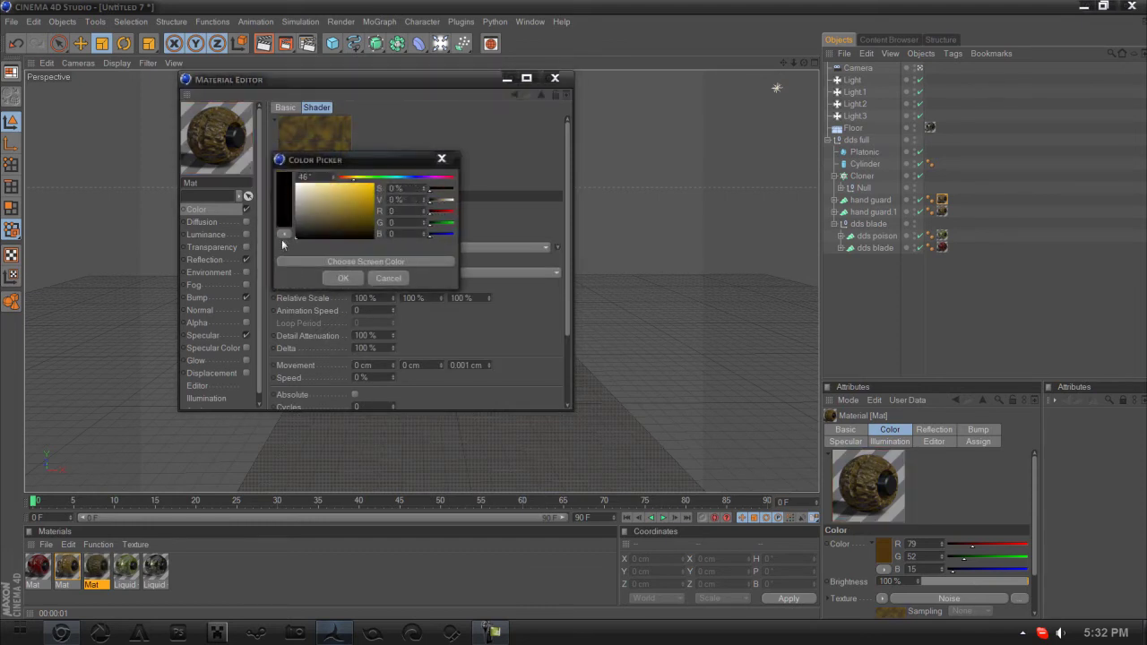
{"action": "left_click", "coordinate": [344, 278]}
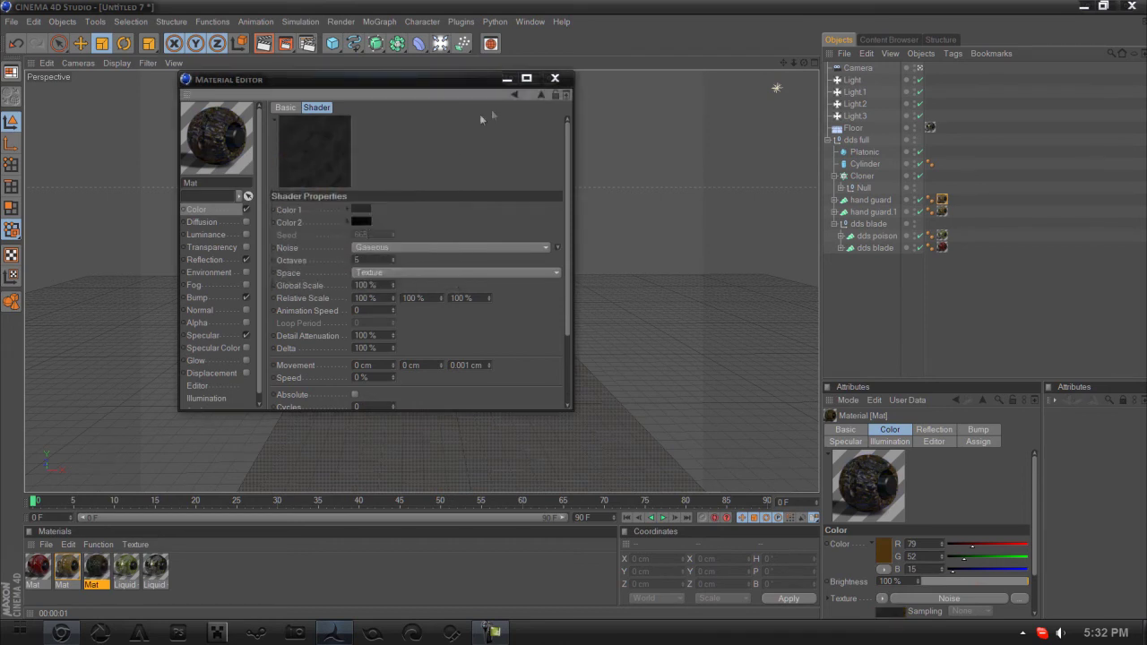
Apply the black material to the Cloner that forms the handle wrap and render a preview.
{"action": "left_click", "coordinate": [555, 79]}
{"action": "left_click_drag", "start_coordinate": [103, 554], "coordinate": [877, 178]}
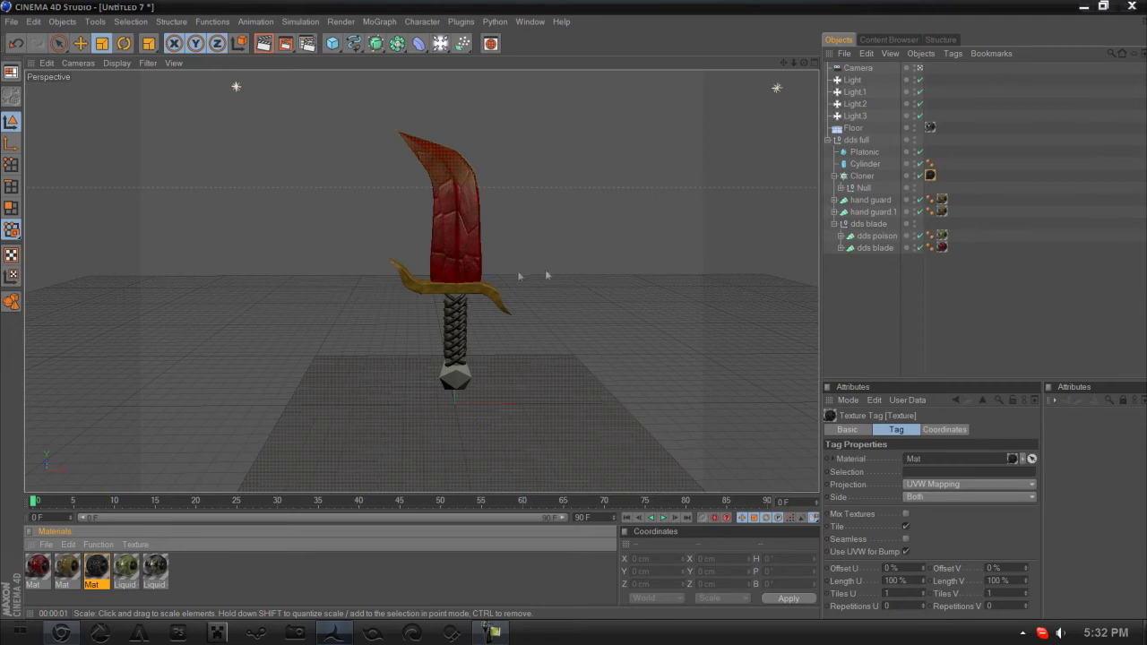
{"action": "left_click", "coordinate": [263, 43]}
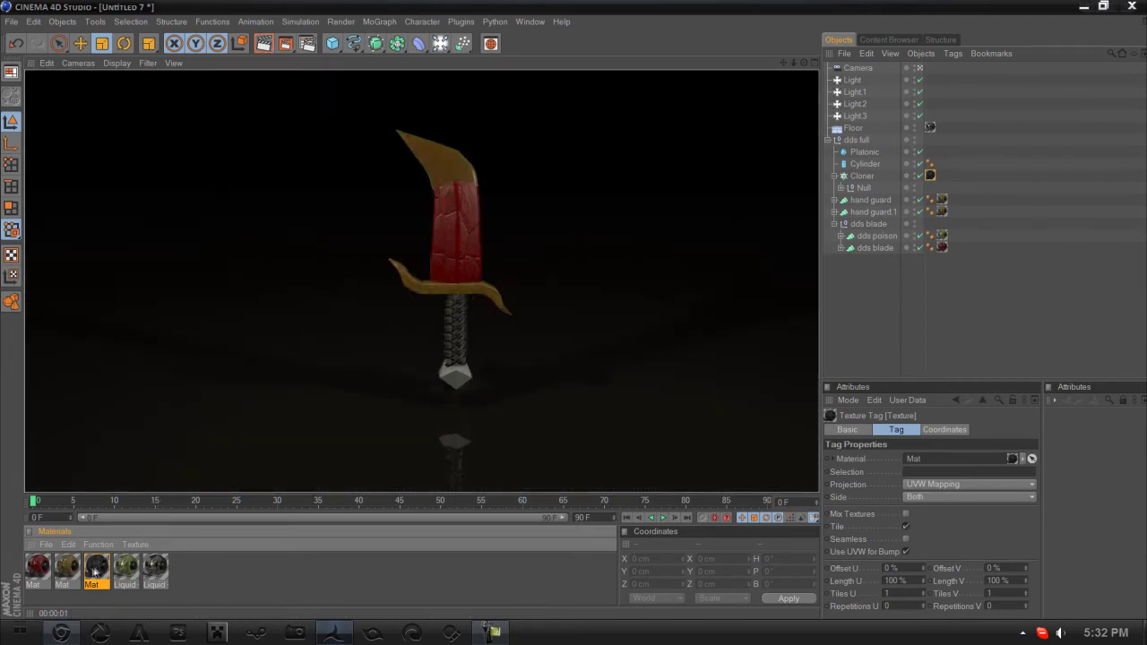
Duplicate the black material and recolour both Noise shader colours of the copy in light grey to white tones.
{"action": "left_click_drag", "start_coordinate": [94, 572], "coordinate": [121, 571], "text": "ctrl"}
{"action": "double_click", "coordinate": [123, 571]}
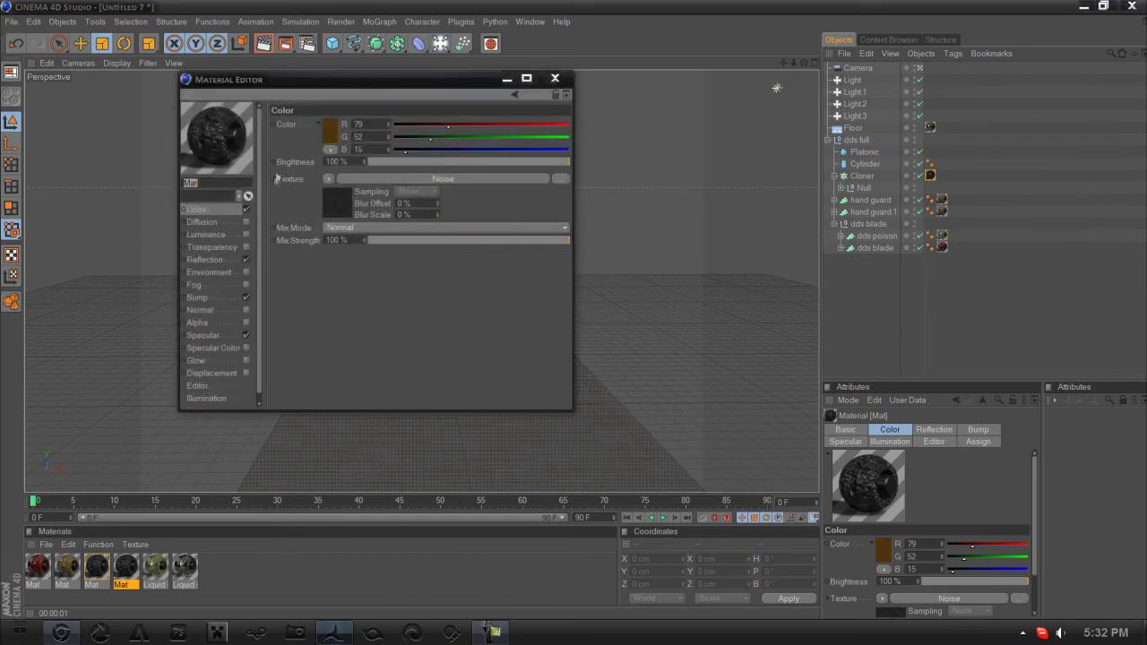
{"action": "left_click", "coordinate": [340, 195]}
{"action": "left_click", "coordinate": [340, 195]}
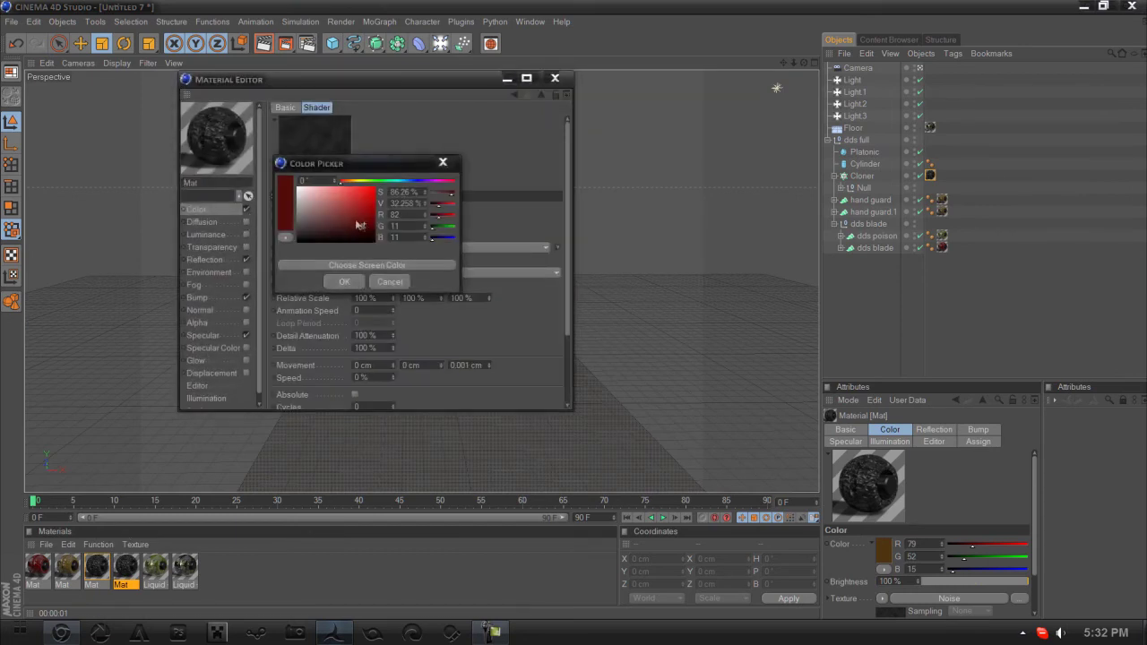
{"action": "left_click", "coordinate": [300, 213]}
{"action": "left_click", "coordinate": [344, 281]}
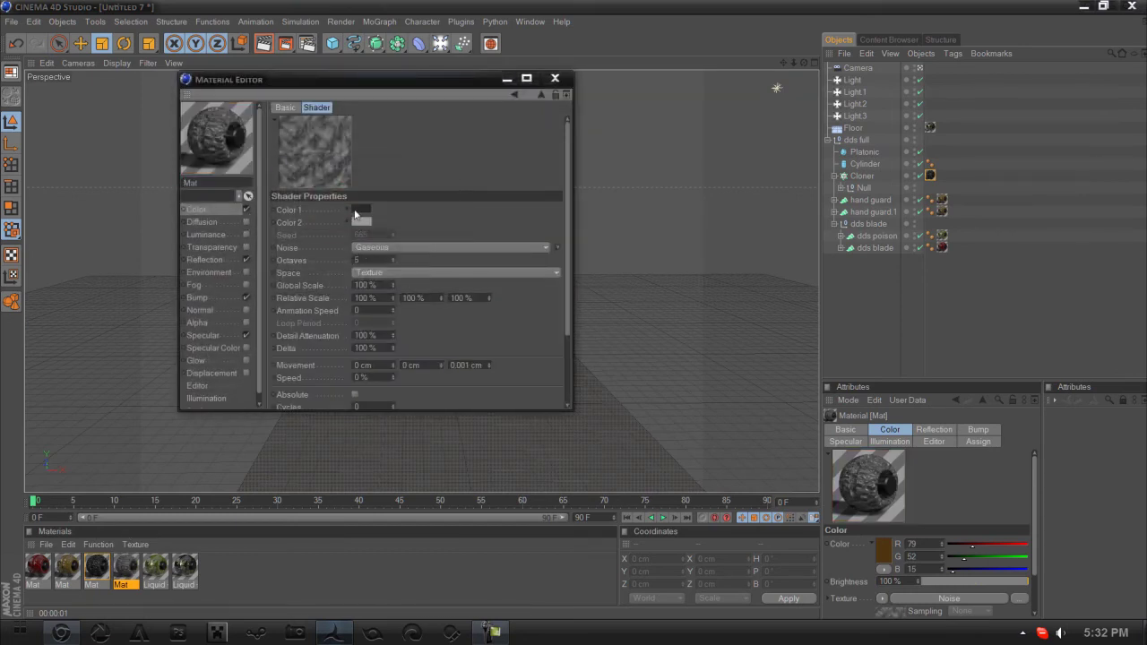
{"action": "left_click", "coordinate": [358, 220]}
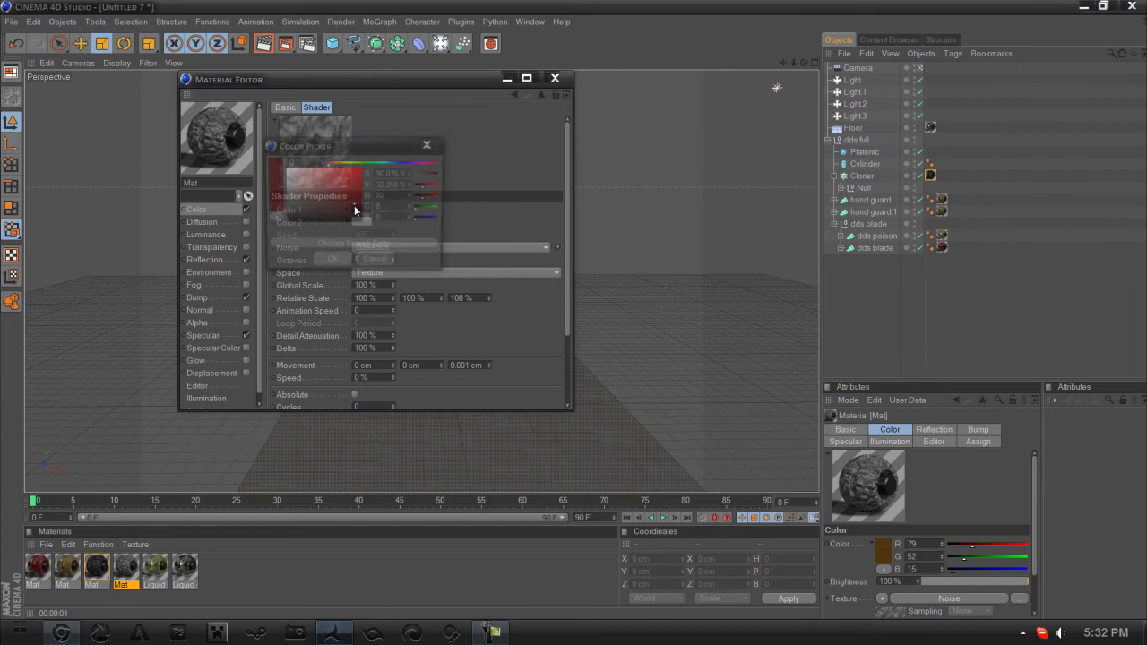
{"action": "left_click", "coordinate": [327, 263]}
{"action": "left_click", "coordinate": [554, 78]}
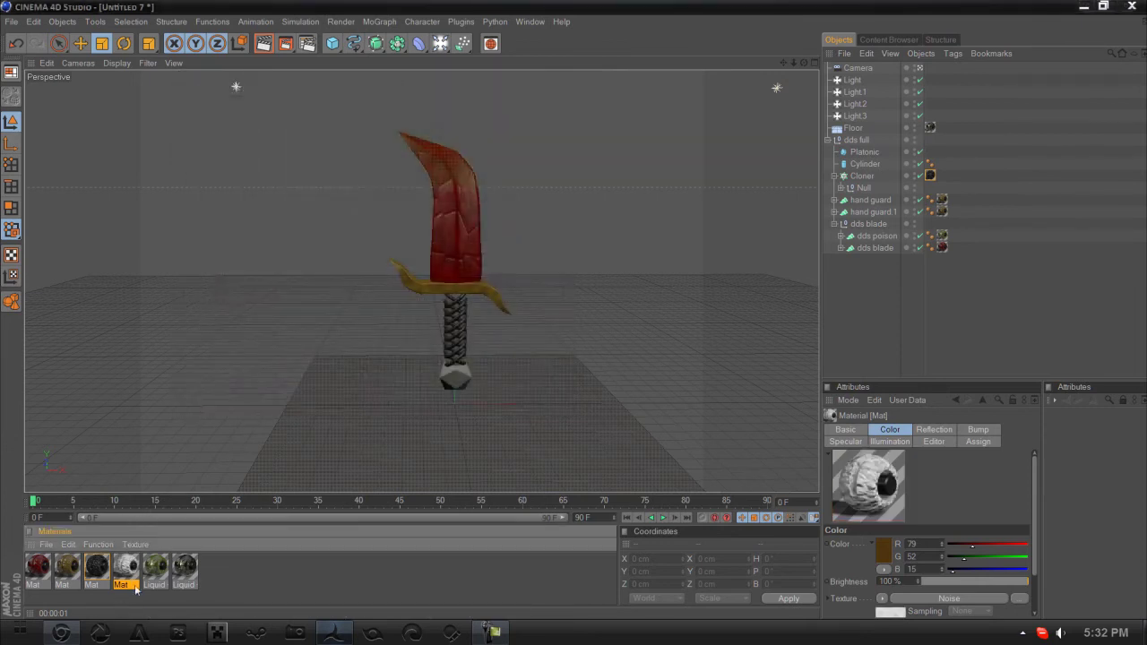
Apply the white material to the handle's Cylinder and render a preview.
{"action": "left_click_drag", "start_coordinate": [141, 564], "coordinate": [850, 171]}
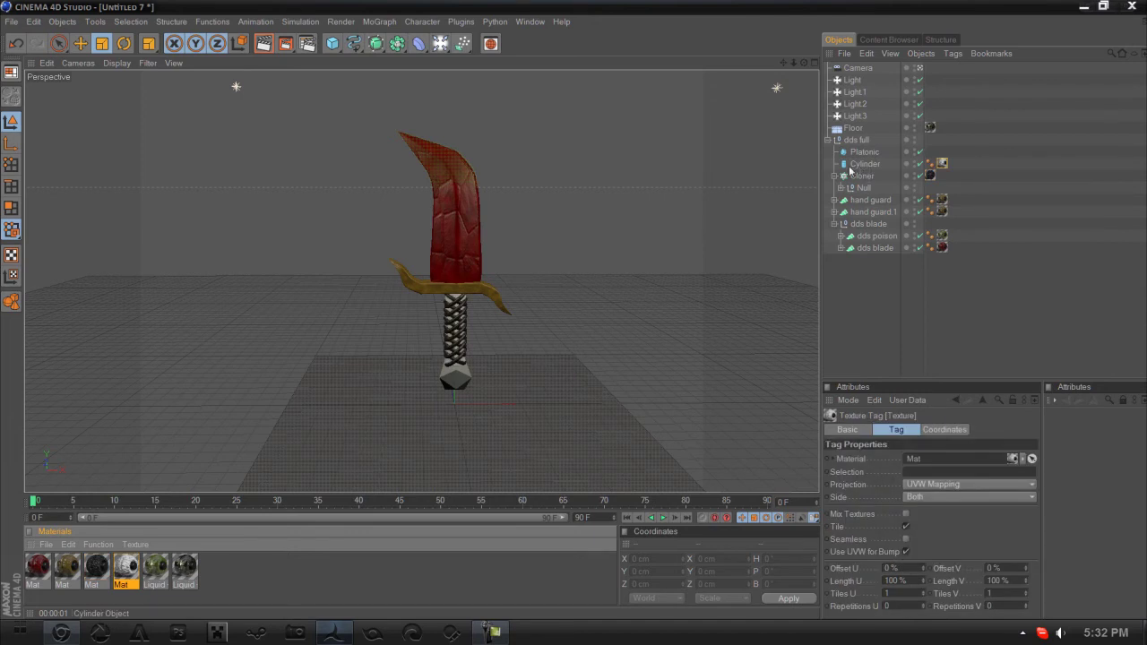
{"action": "left_click", "coordinate": [264, 43]}
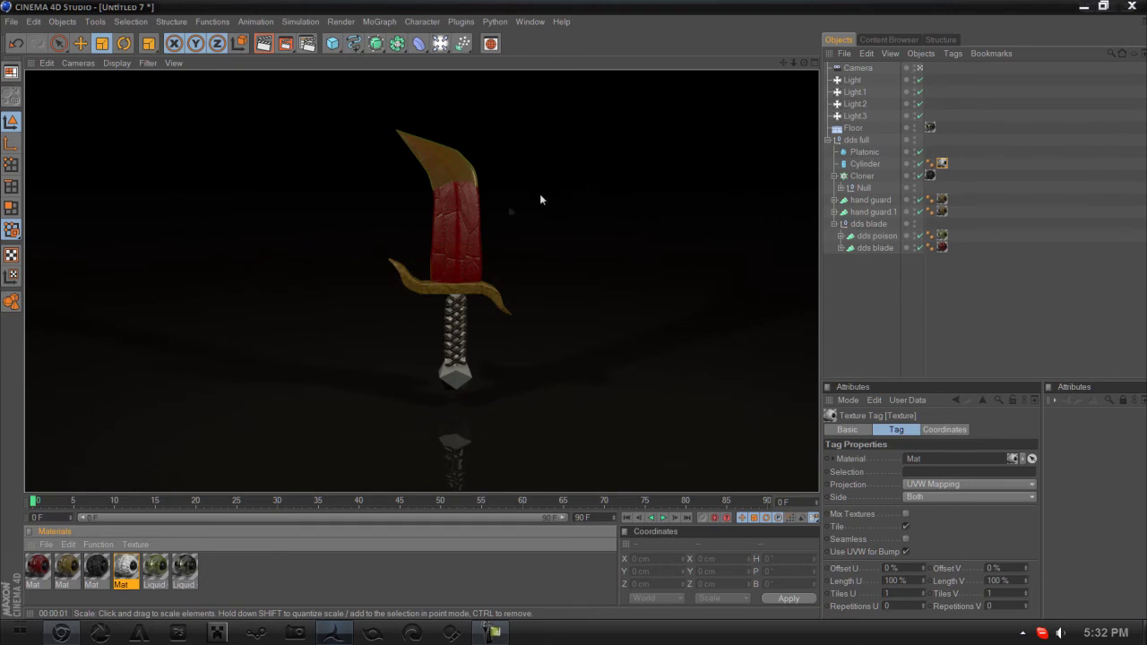
{"action": "left_click", "coordinate": [235, 580]}
Duplicate the Liquid - Olive Oil material and set the copy's color to dark red (RGB 137, 0, 0).
{"action": "left_click_drag", "start_coordinate": [159, 575], "coordinate": [171, 576], "text": "ctrl"}
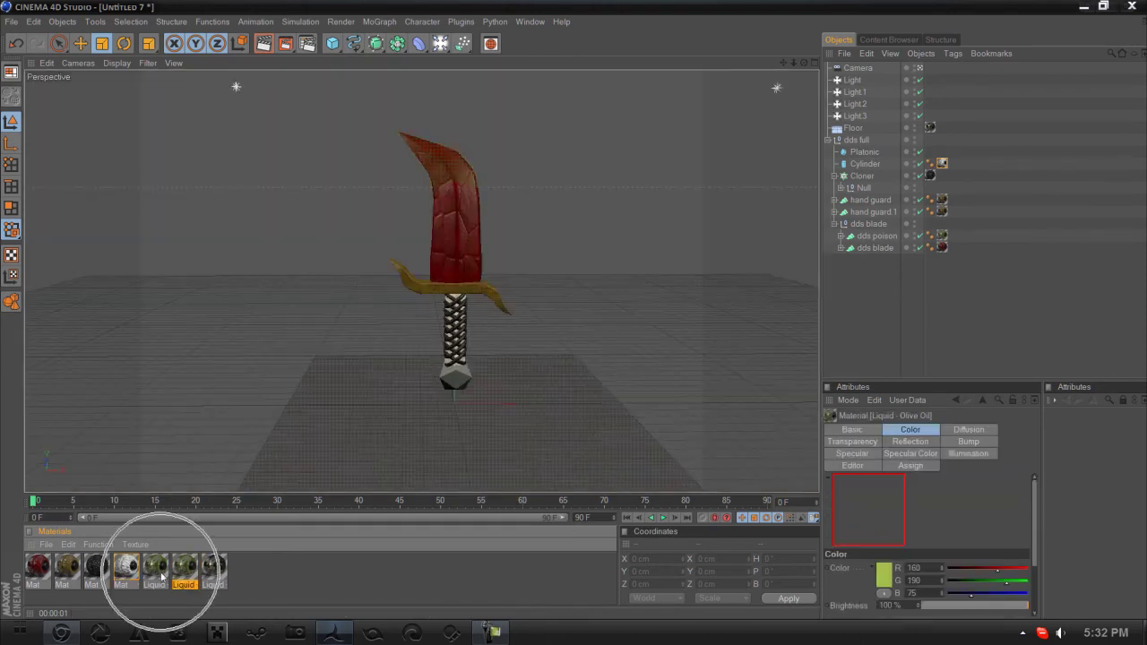
{"action": "double_click", "coordinate": [185, 568]}
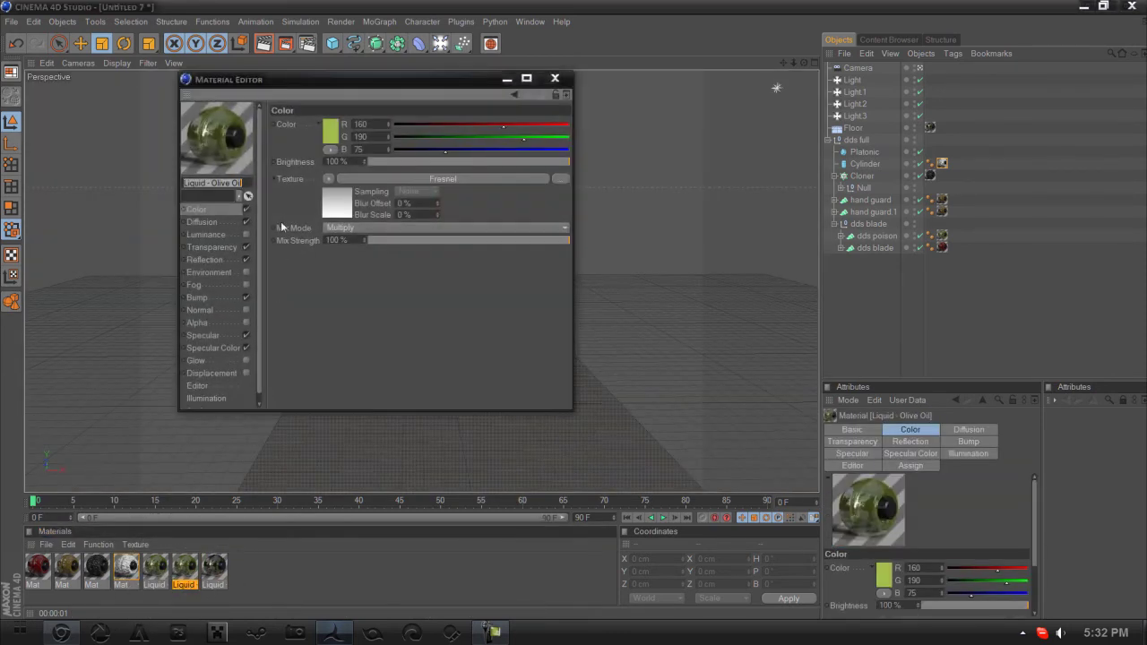
{"action": "left_click_drag", "start_coordinate": [319, 84], "coordinate": [694, 125]}
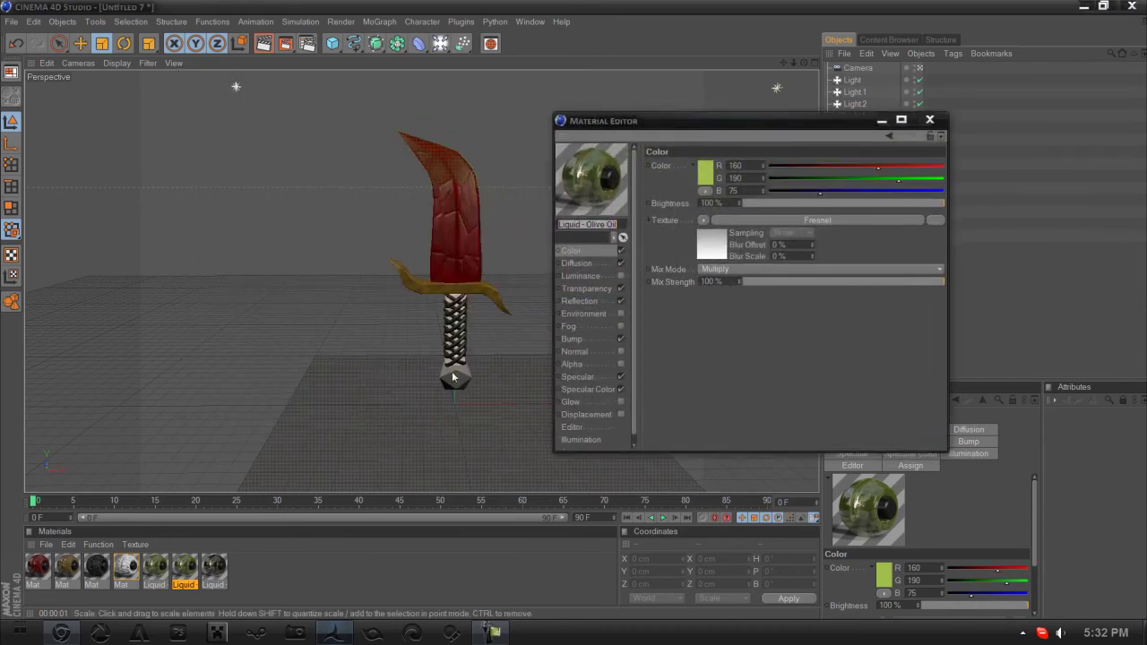
{"action": "left_click_drag", "start_coordinate": [878, 169], "coordinate": [943, 181]}
{"action": "left_click", "coordinate": [695, 166]}
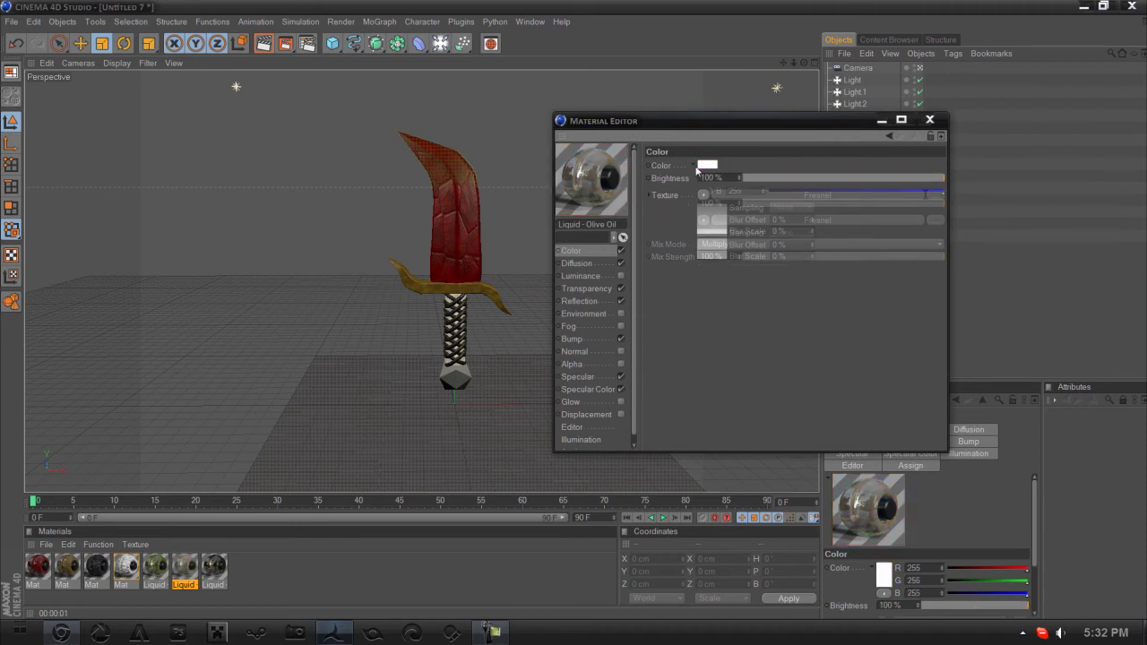
{"action": "left_click", "coordinate": [714, 166]}
{"action": "left_click", "coordinate": [727, 154]}
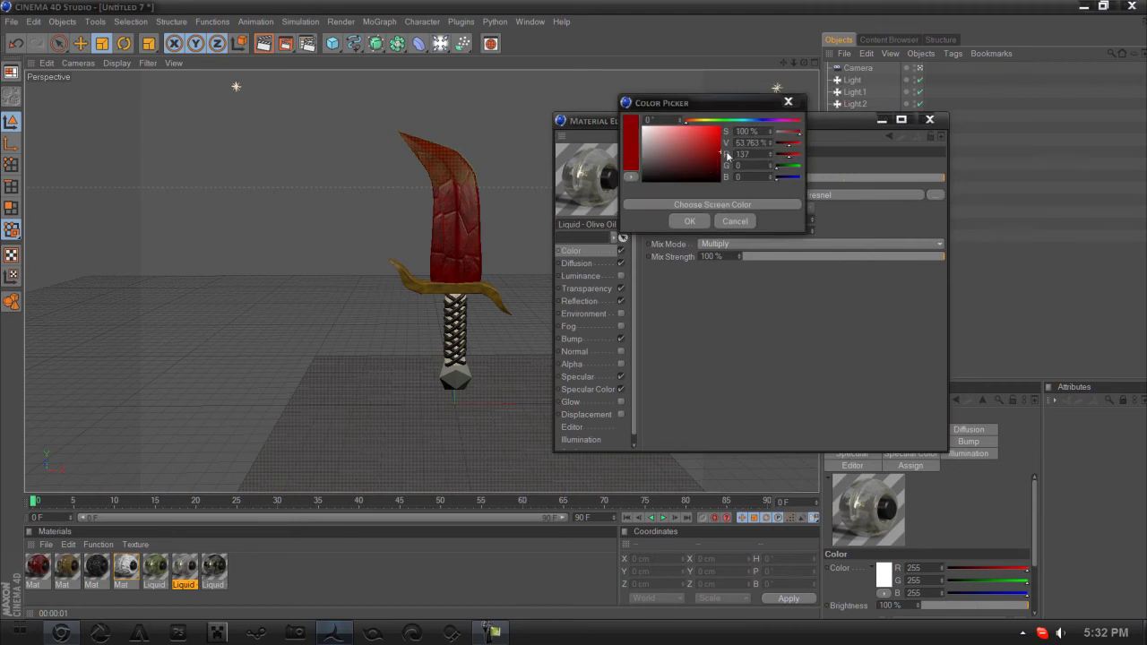
{"action": "left_click", "coordinate": [696, 222]}
{"action": "left_click", "coordinate": [705, 196]}
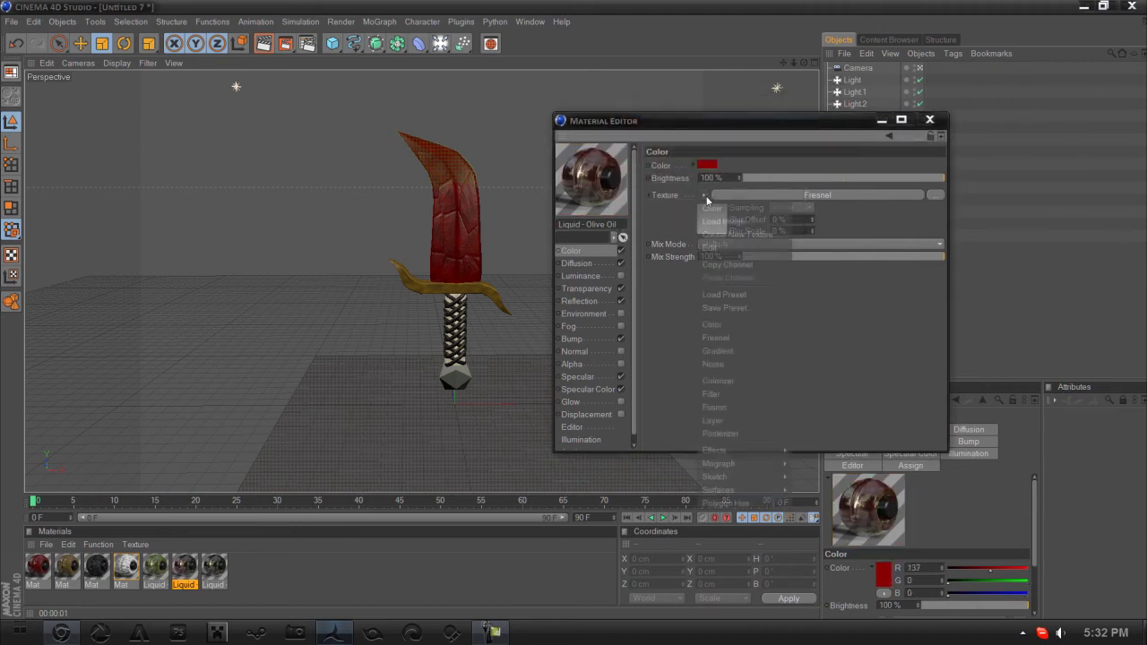
Set the transparency absorption color of the red Liquid - Olive Oil copy to bright red (RGB 222, 25, 0).
{"action": "left_click", "coordinate": [581, 300]}
{"action": "left_click", "coordinate": [588, 289]}
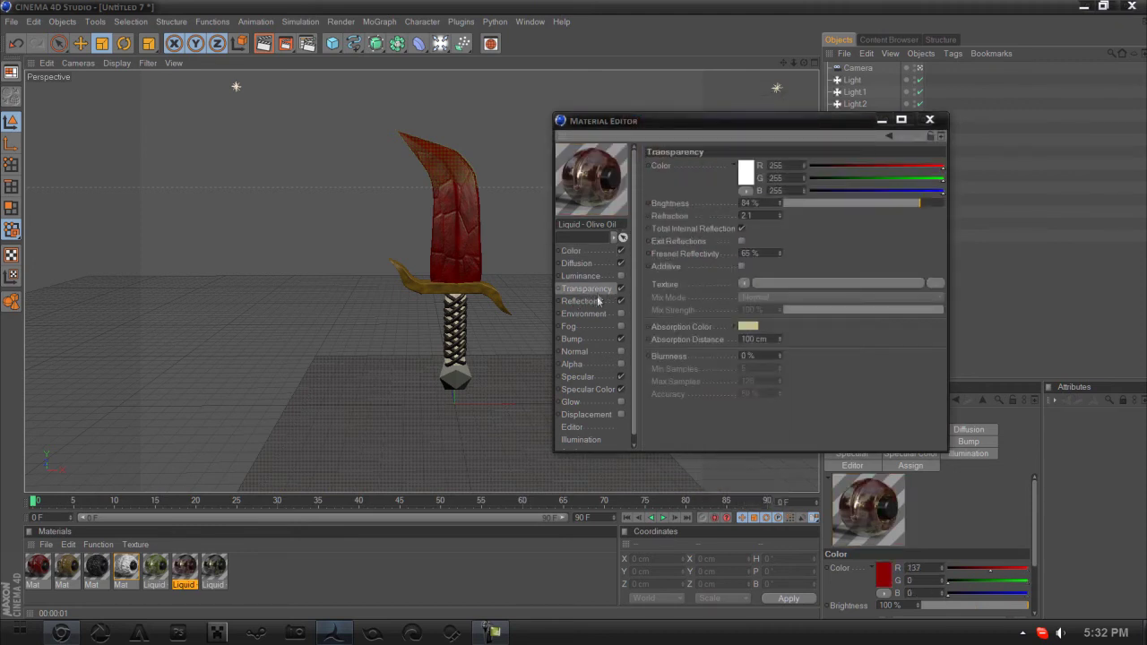
{"action": "left_click", "coordinate": [749, 328]}
{"action": "left_click_drag", "start_coordinate": [751, 283], "coordinate": [728, 284]}
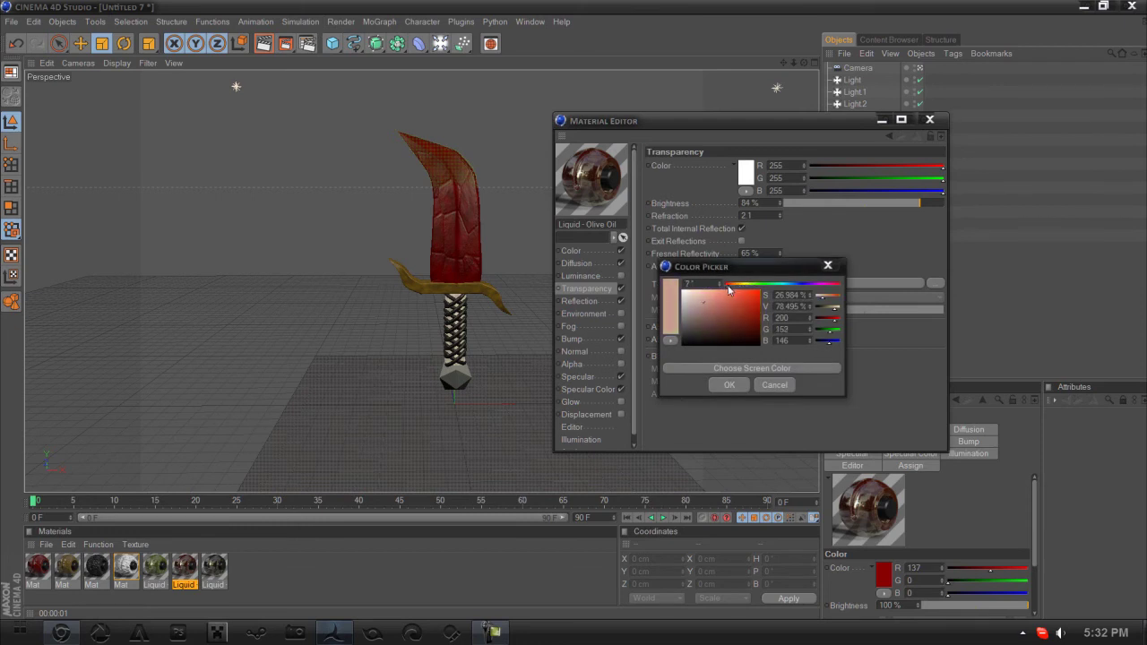
{"action": "left_click", "coordinate": [726, 305]}
{"action": "left_click", "coordinate": [748, 339]}
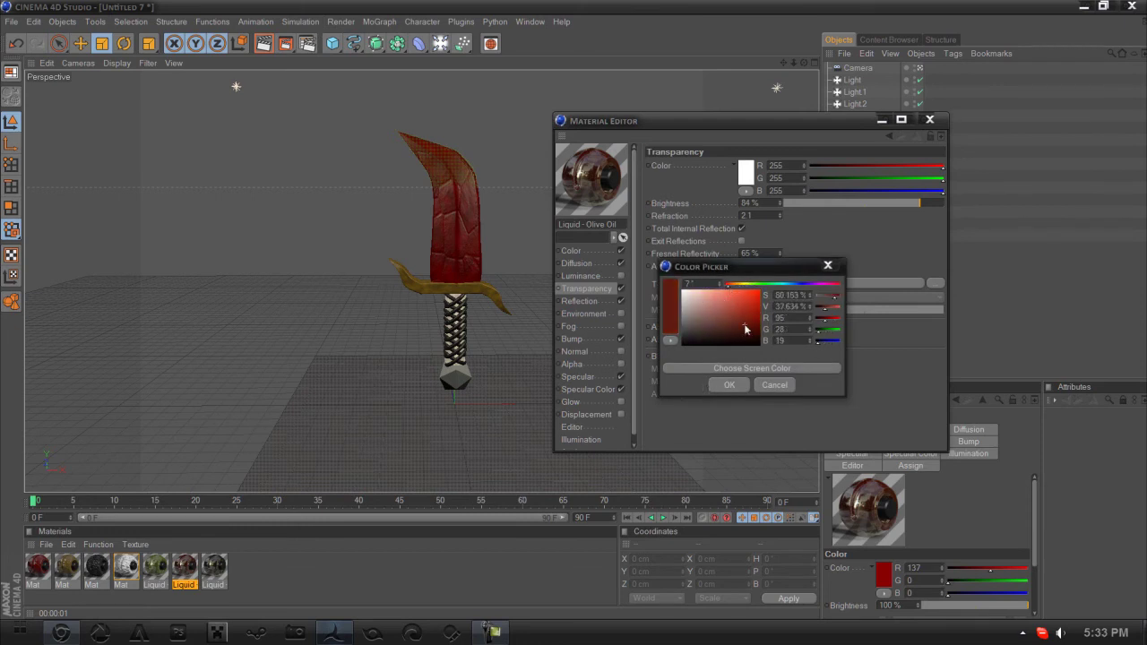
{"action": "left_click", "coordinate": [728, 384]}
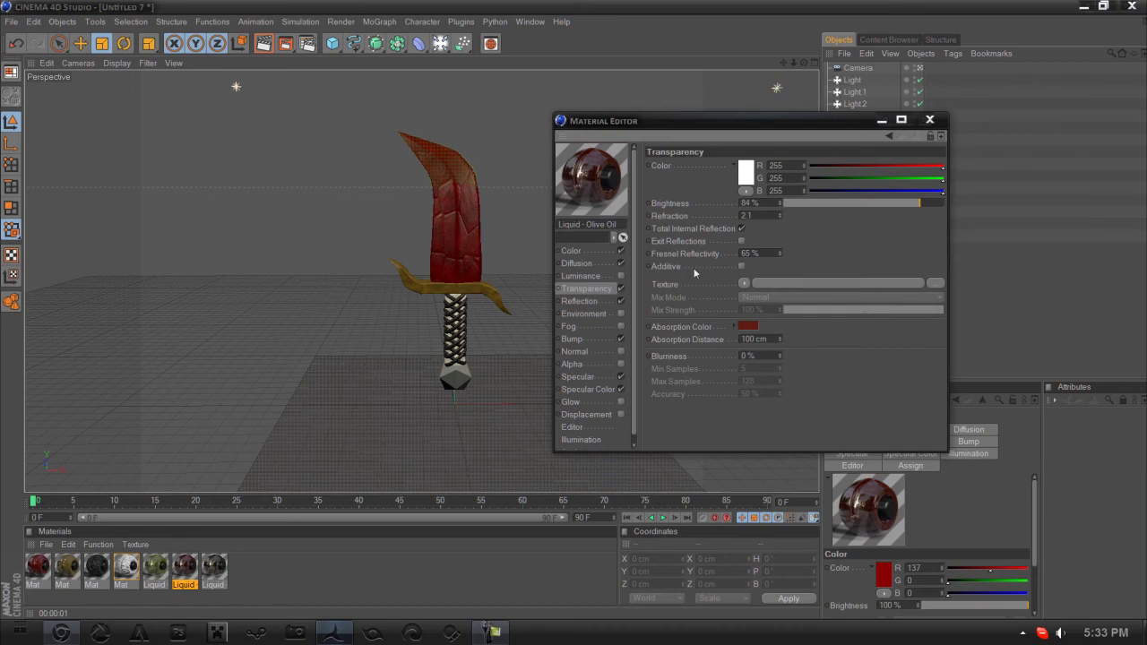
{"action": "left_click", "coordinate": [735, 327]}
{"action": "left_click", "coordinate": [744, 330]}
{"action": "left_click_drag", "start_coordinate": [746, 330], "coordinate": [766, 295]}
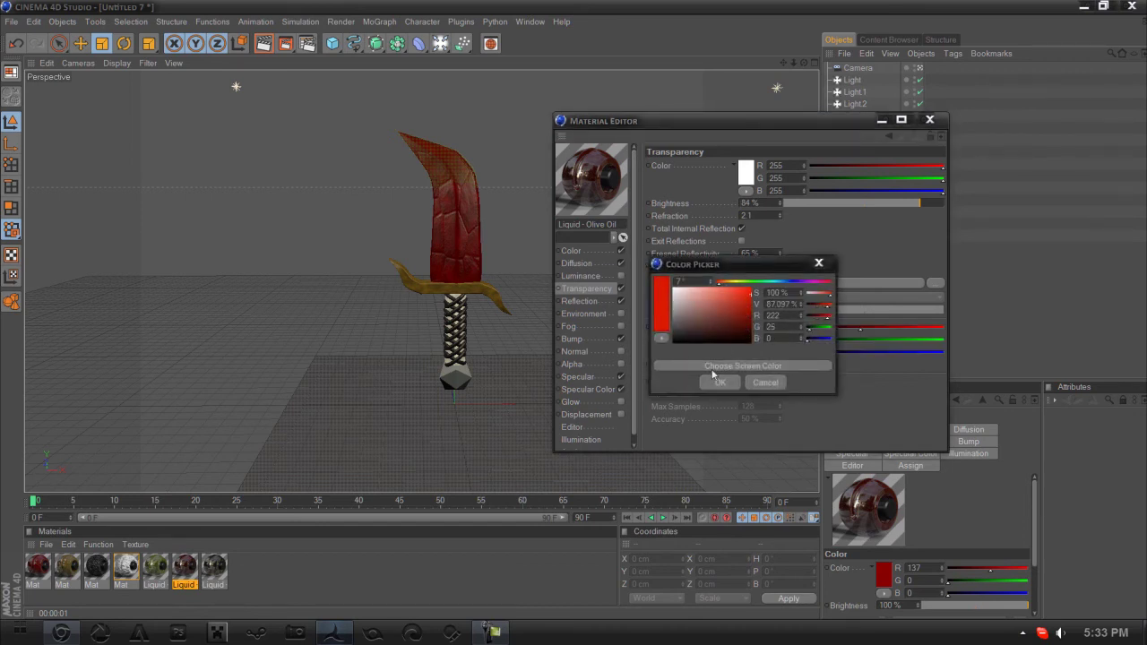
{"action": "left_click", "coordinate": [713, 384]}
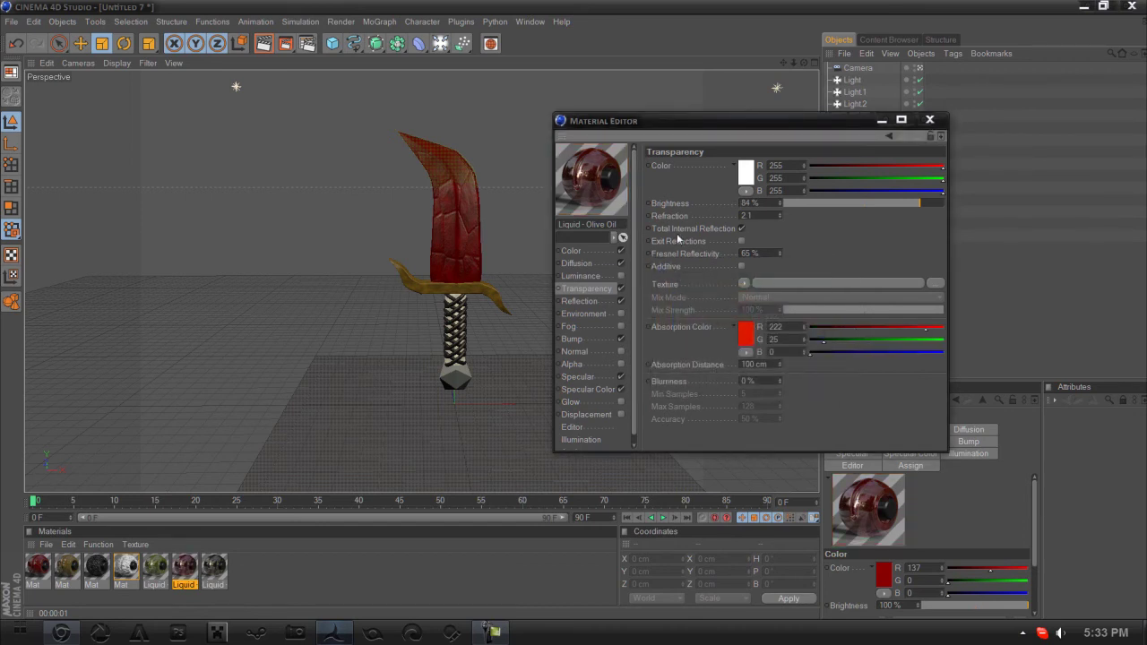
Brighten the base color of the red Liquid - Olive Oil copy to RGB 161, 0, 0.
{"action": "left_click", "coordinate": [599, 254]}
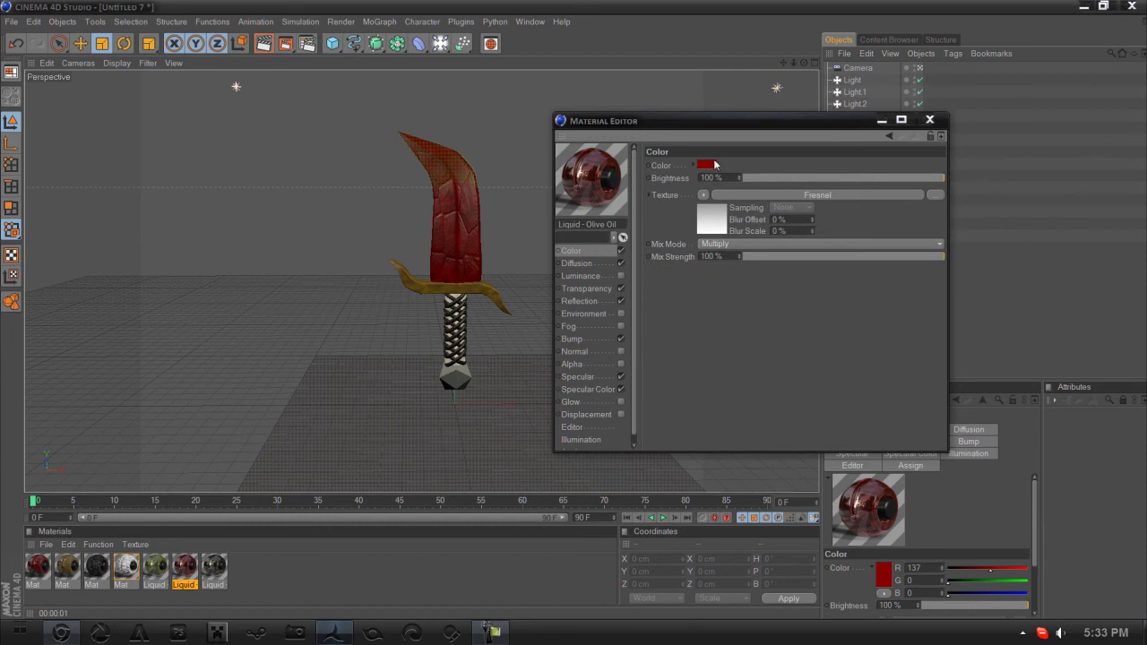
{"action": "left_click", "coordinate": [715, 165]}
{"action": "left_click", "coordinate": [720, 144]}
{"action": "left_click", "coordinate": [703, 212]}
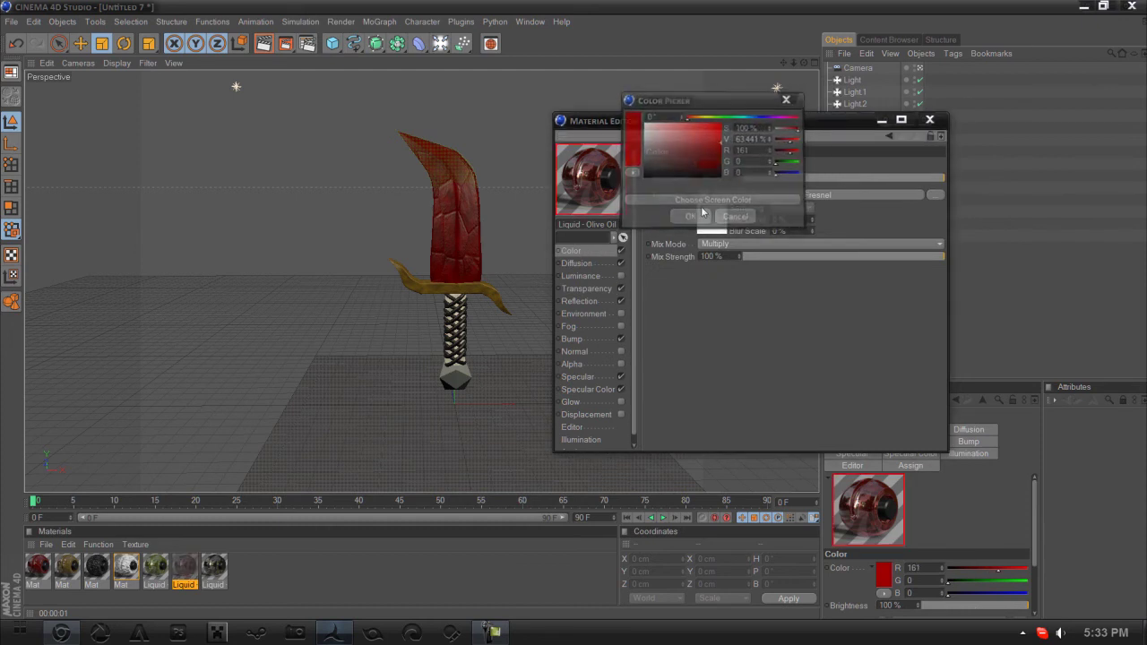
Disable the Bump and Specular Color channels of the red liquid material and close its editor.
{"action": "left_click", "coordinate": [600, 339]}
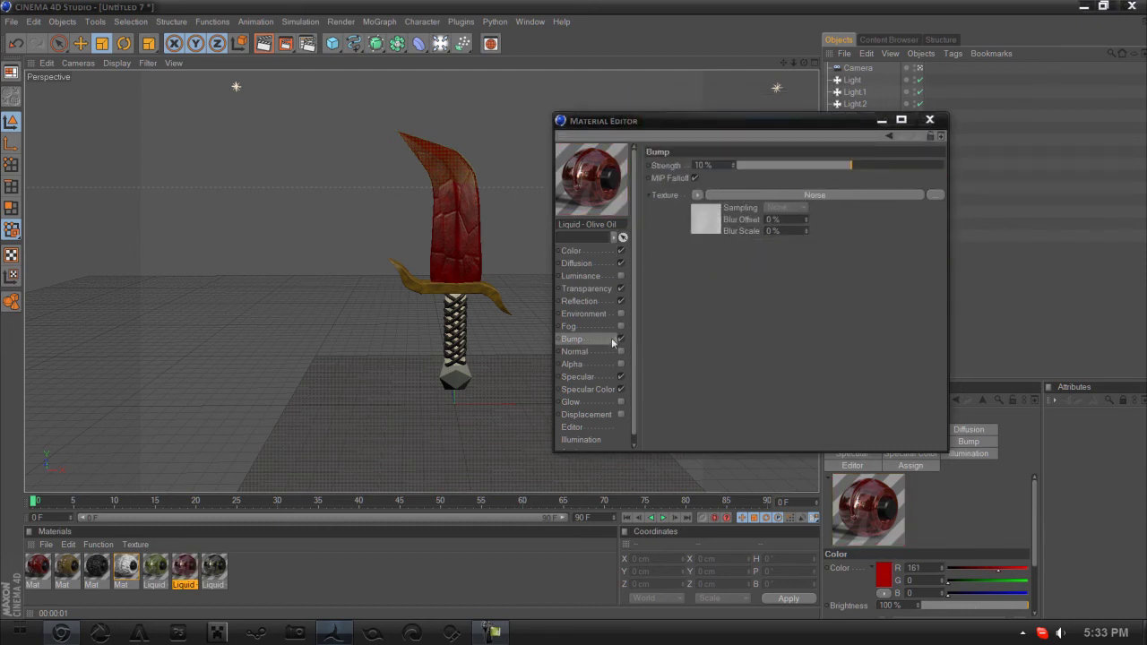
{"action": "left_click", "coordinate": [621, 339]}
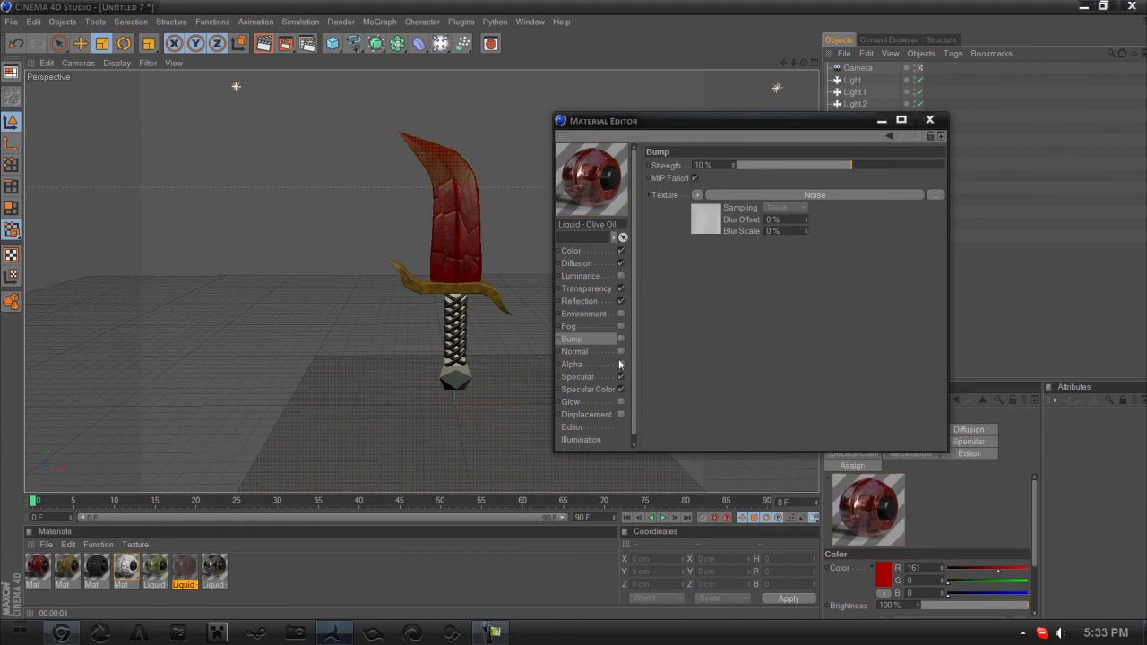
{"action": "left_click", "coordinate": [621, 389]}
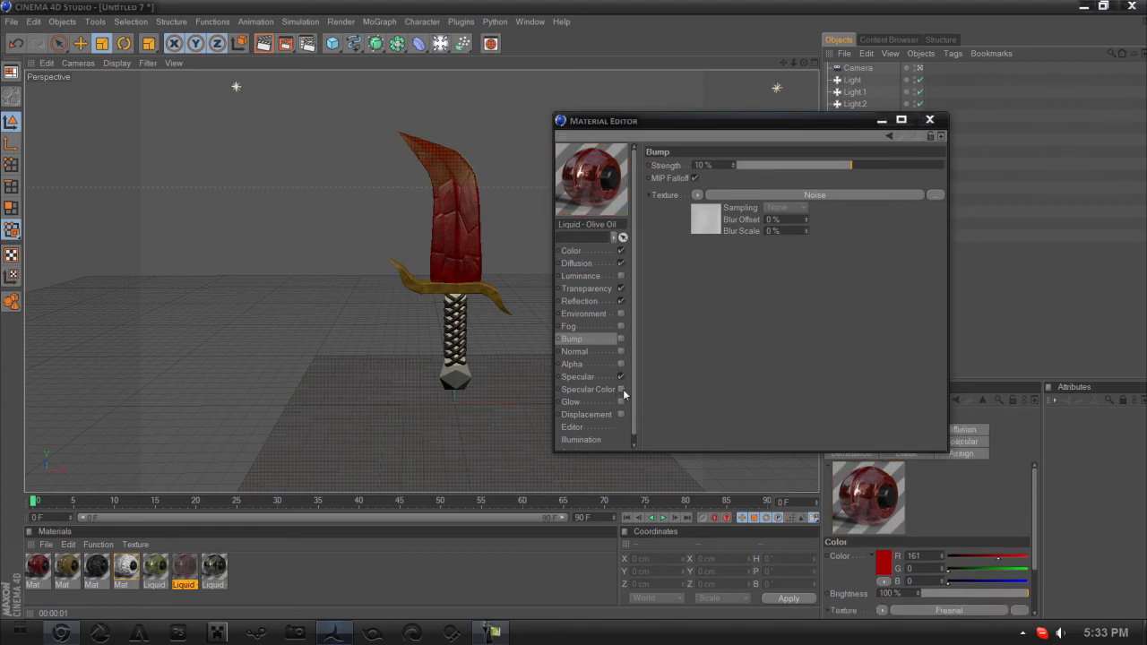
{"action": "left_click", "coordinate": [930, 119]}
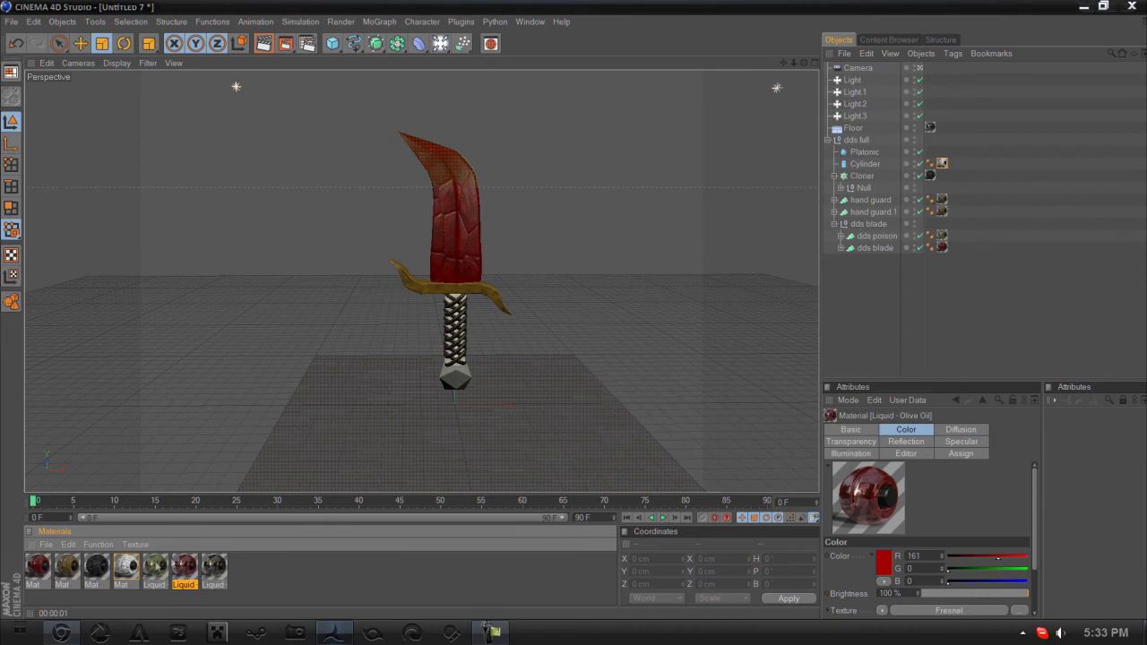
Apply the red liquid material to the Platonic pommel and render a preview of the dagger.
{"action": "left_click_drag", "start_coordinate": [184, 567], "coordinate": [450, 378]}
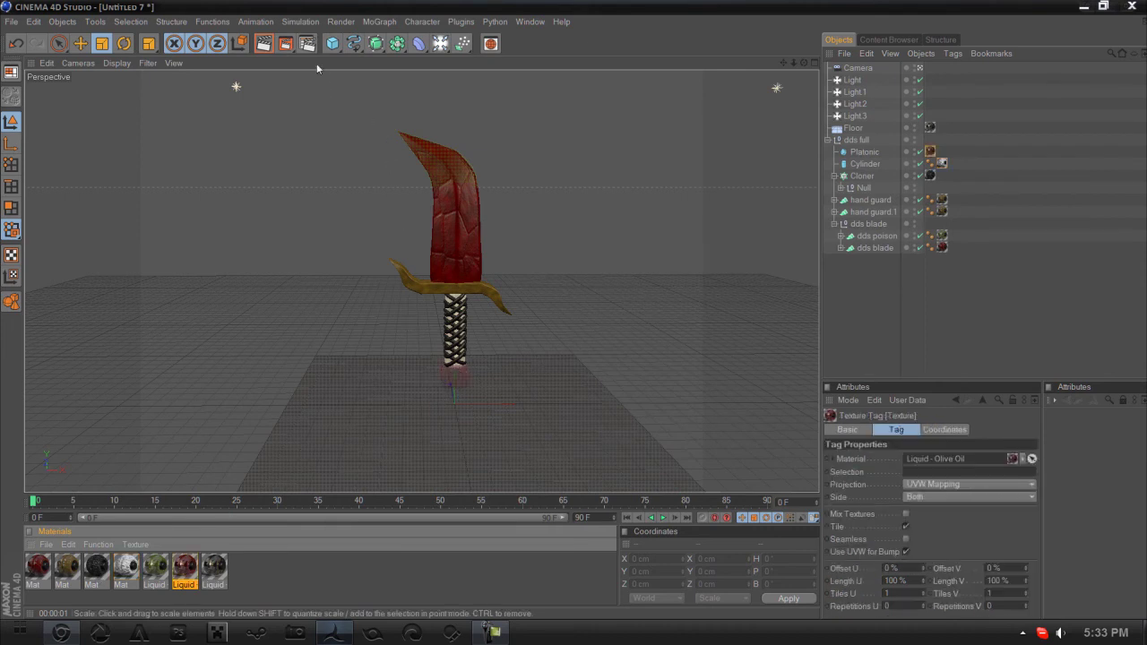
{"action": "left_click", "coordinate": [266, 45]}
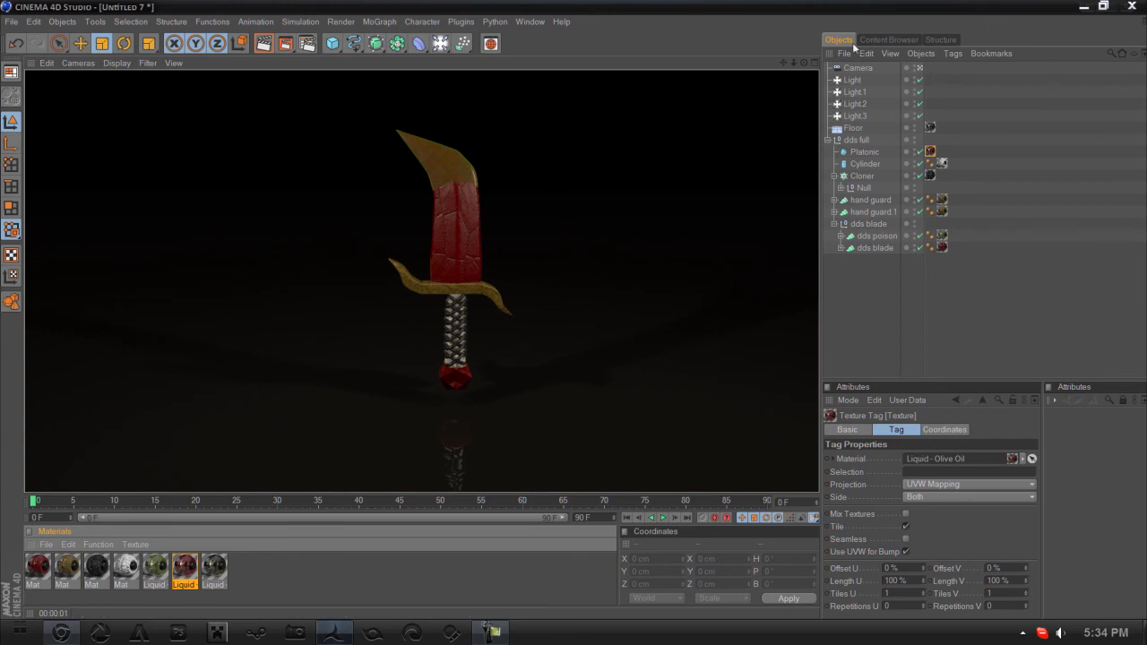
{"action": "left_click", "coordinate": [827, 140]}
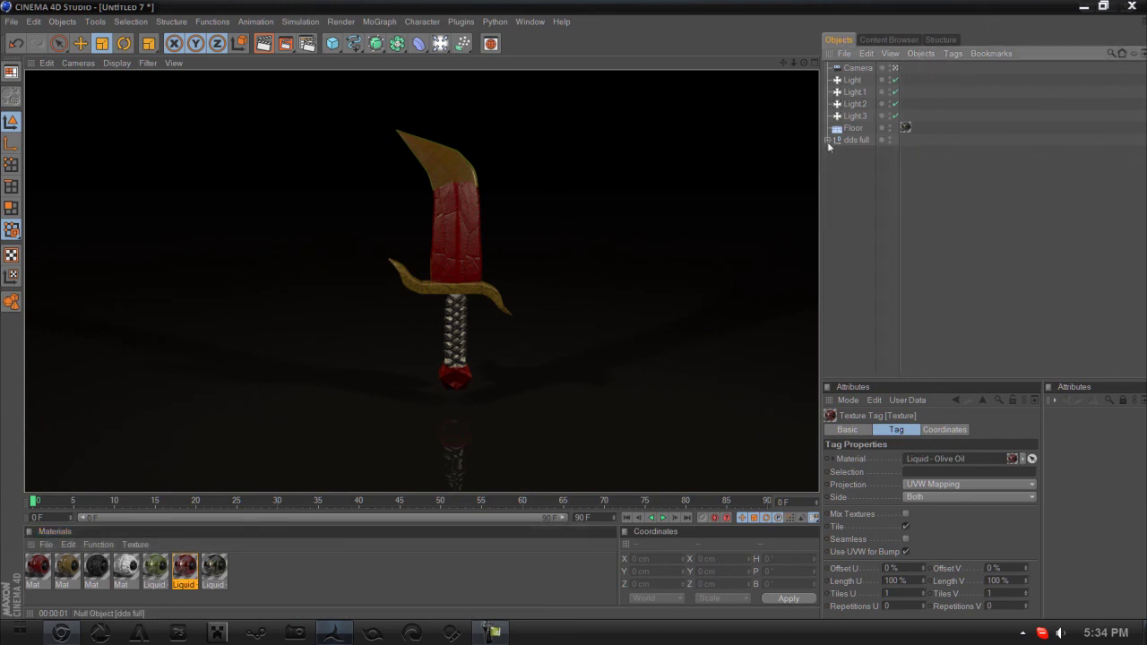